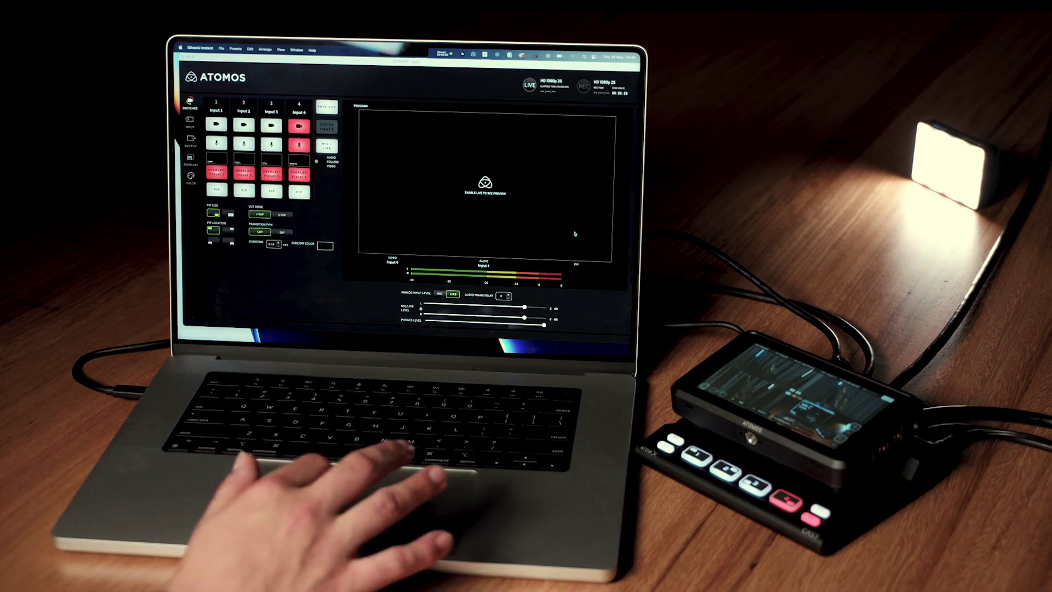
Step: Go live, cut through Inputs 3, 2 and 1, then inset Input 2 and then Input 3 as picture-in-picture
click(529, 85)
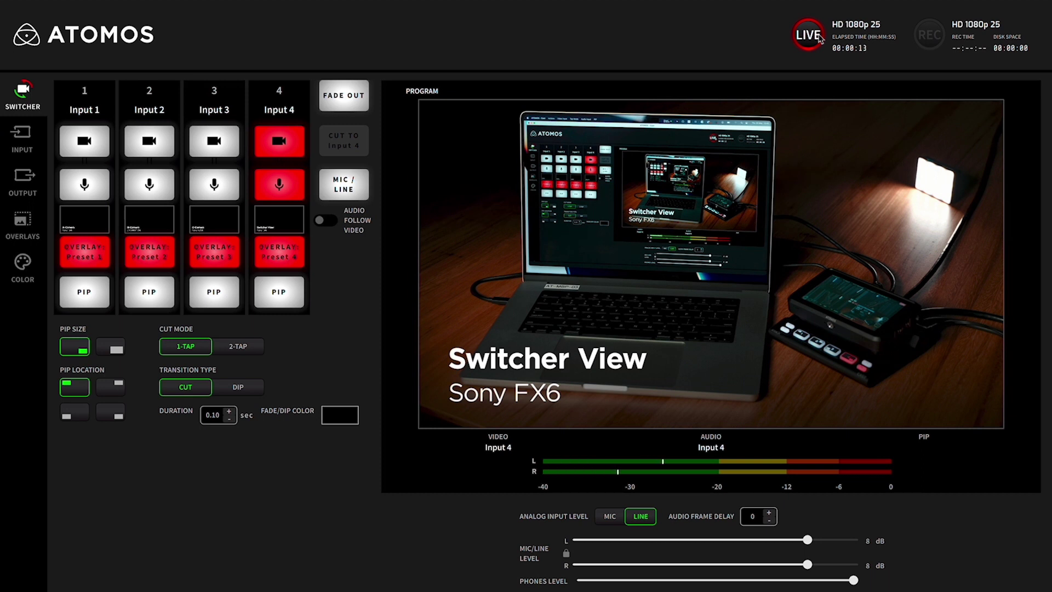
click(213, 141)
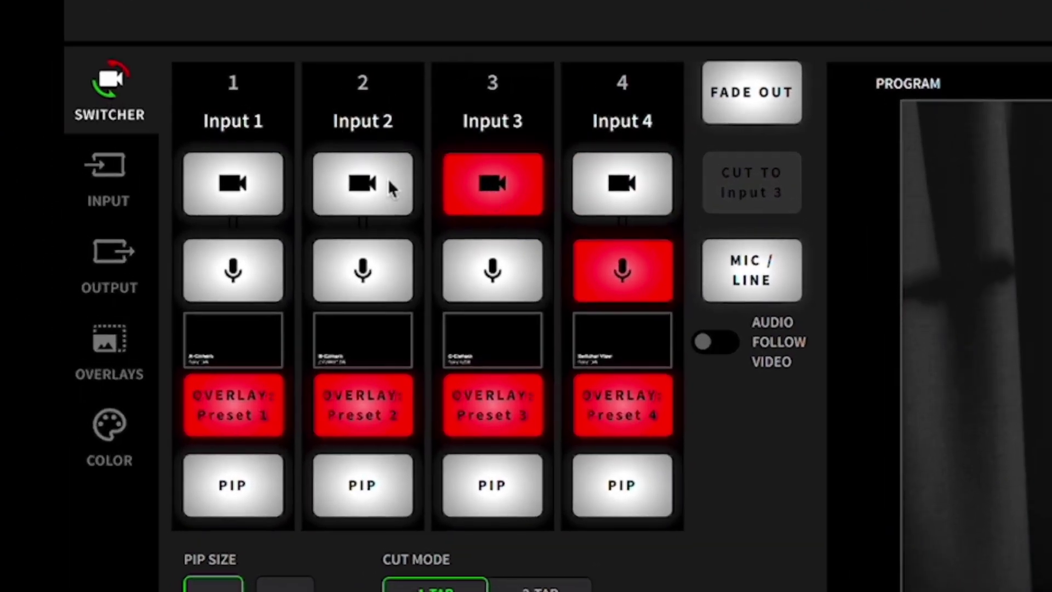
click(387, 179)
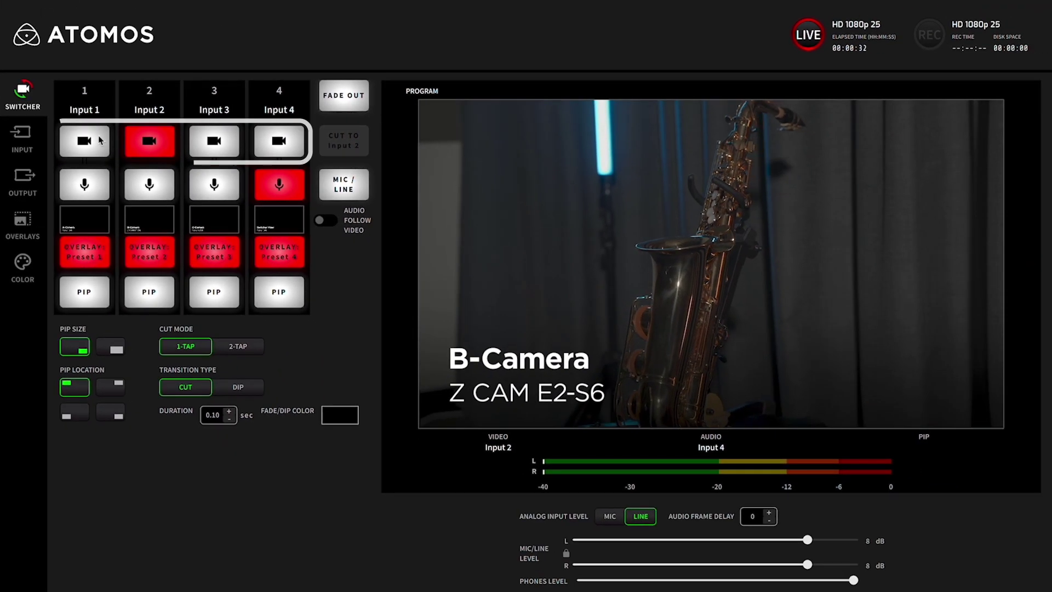
click(125, 154)
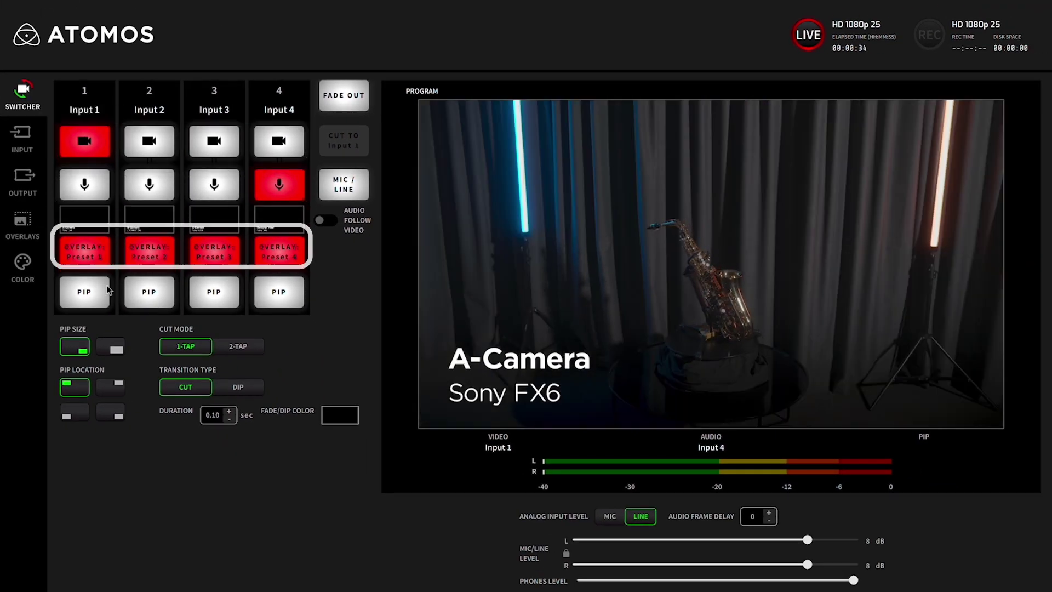
click(142, 293)
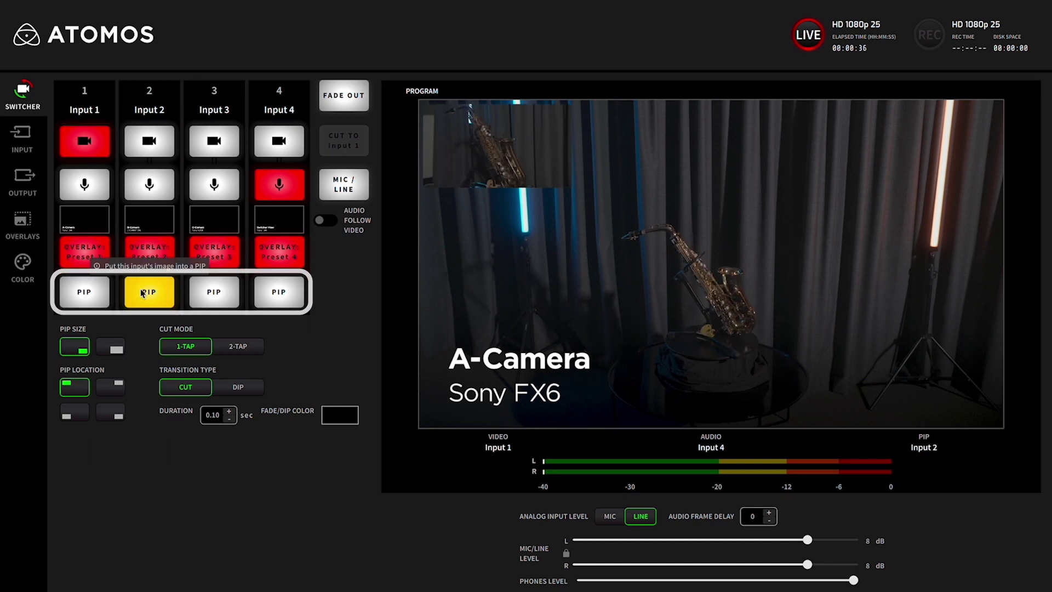
click(230, 298)
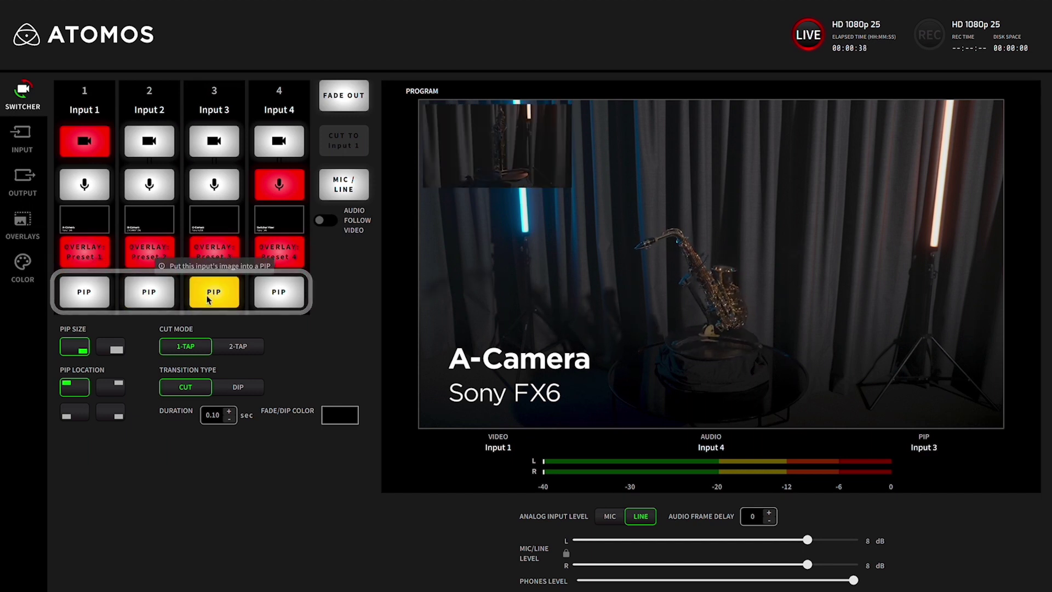
Step: Clear the inset and cut directly to Inputs 2, 3 and 4 in turn
click(279, 292)
click(278, 291)
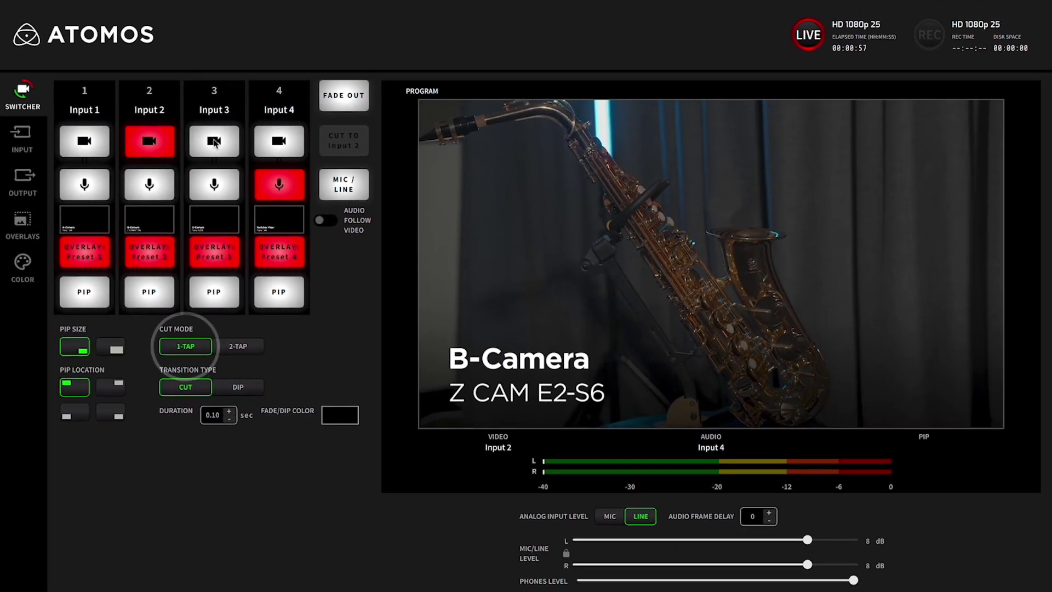
click(213, 141)
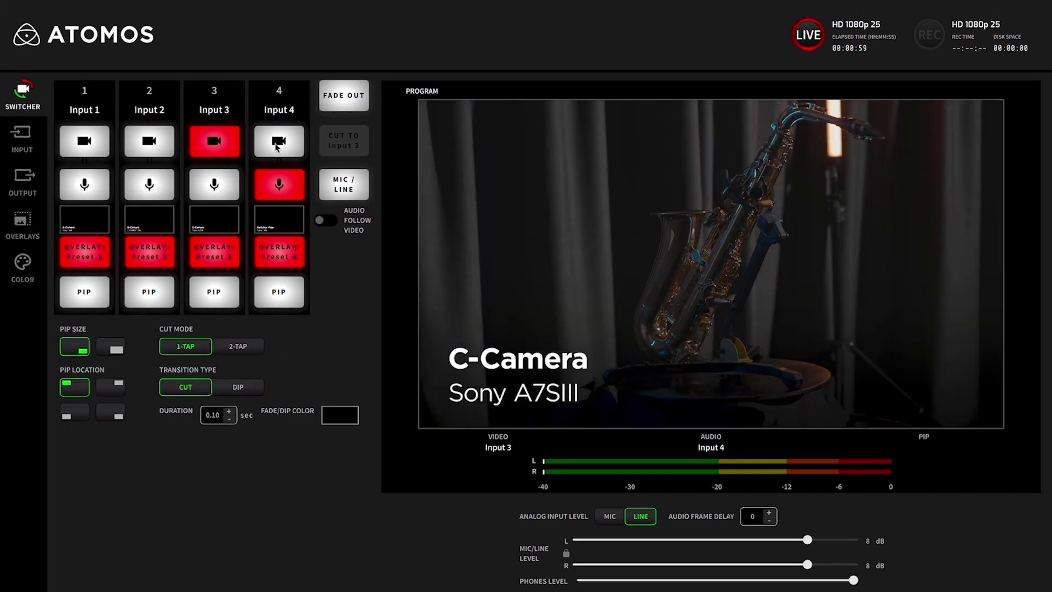
click(278, 144)
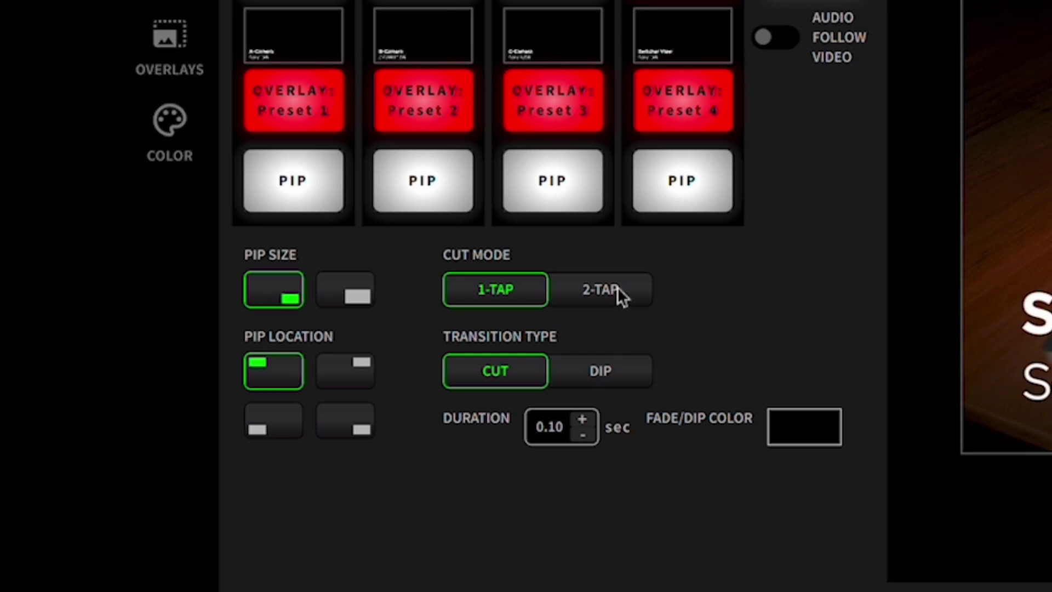
Step: Use 2-TAP cut mode to preview-then-take Inputs 3, 1 and 4, then key-cut to Inputs 2 and 3
click(238, 346)
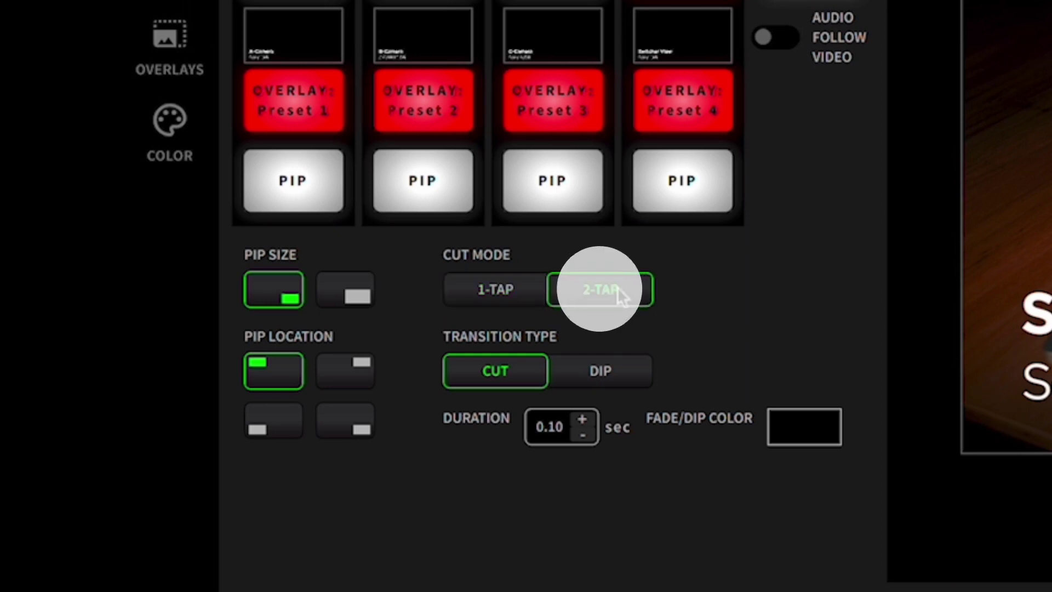
click(225, 140)
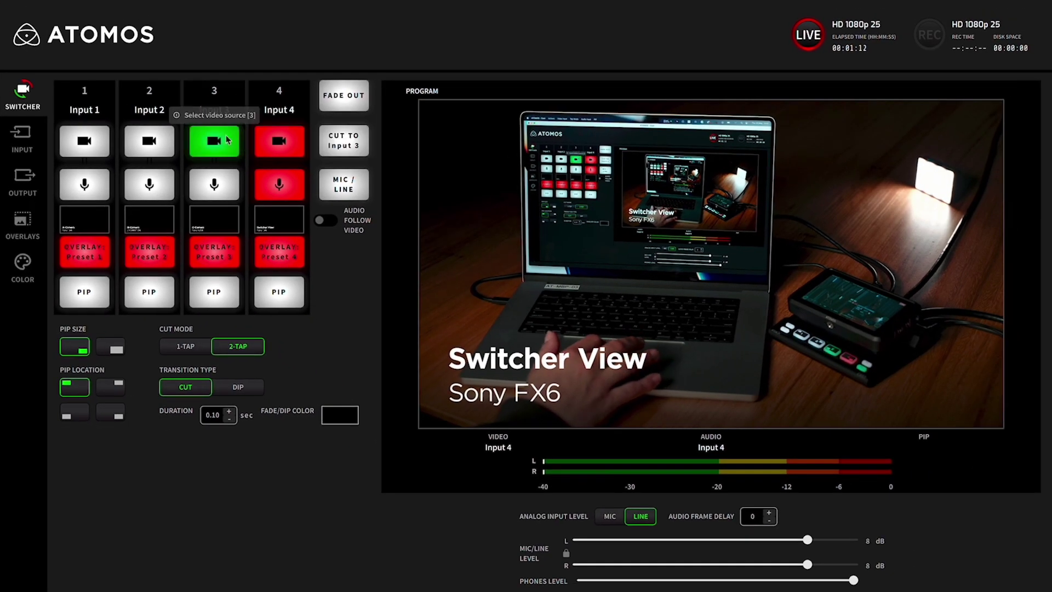
click(226, 140)
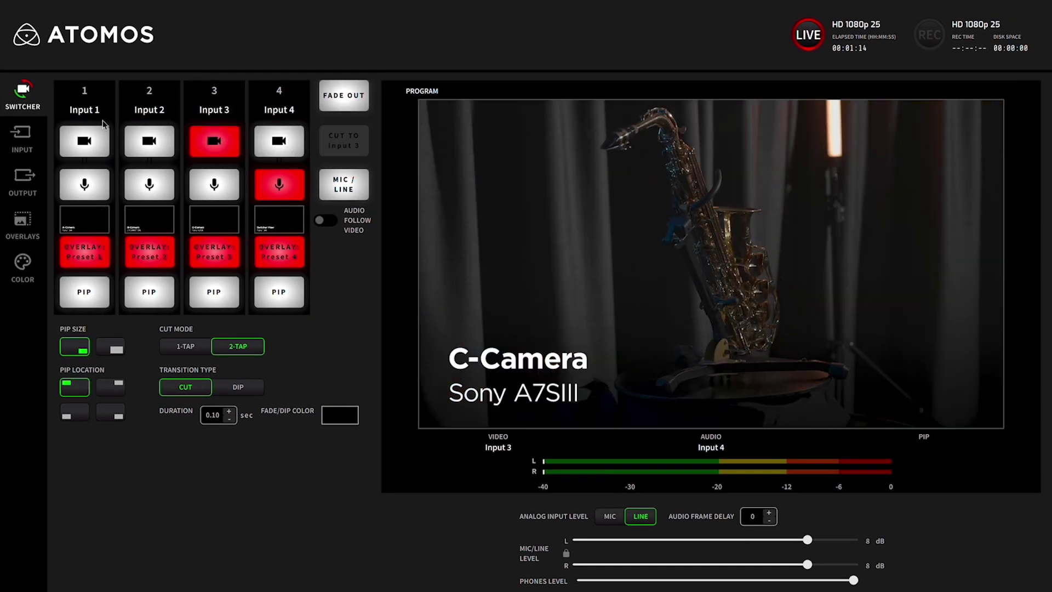
click(93, 137)
click(93, 137)
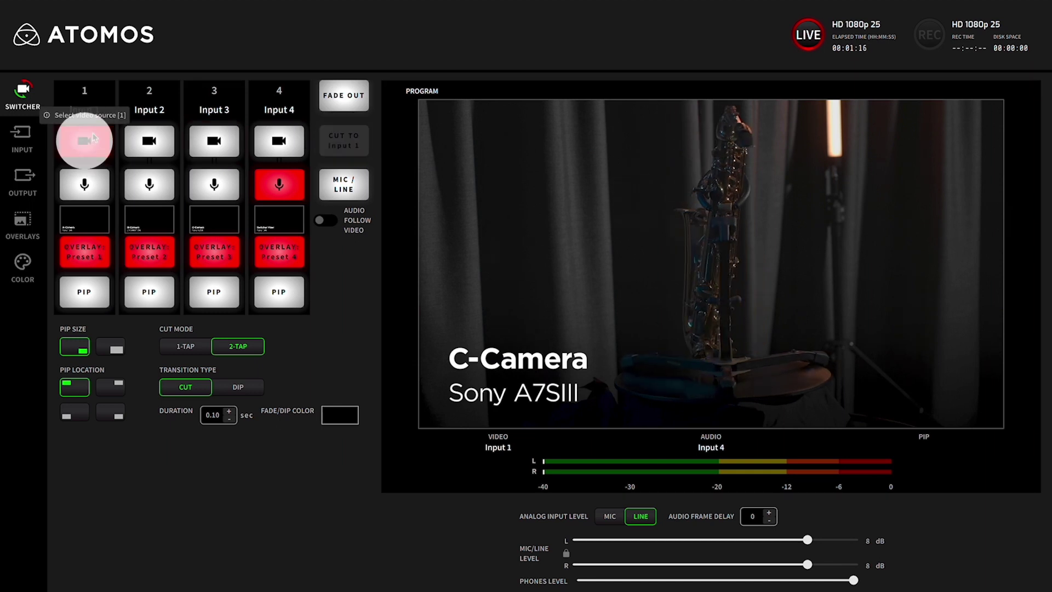
click(273, 154)
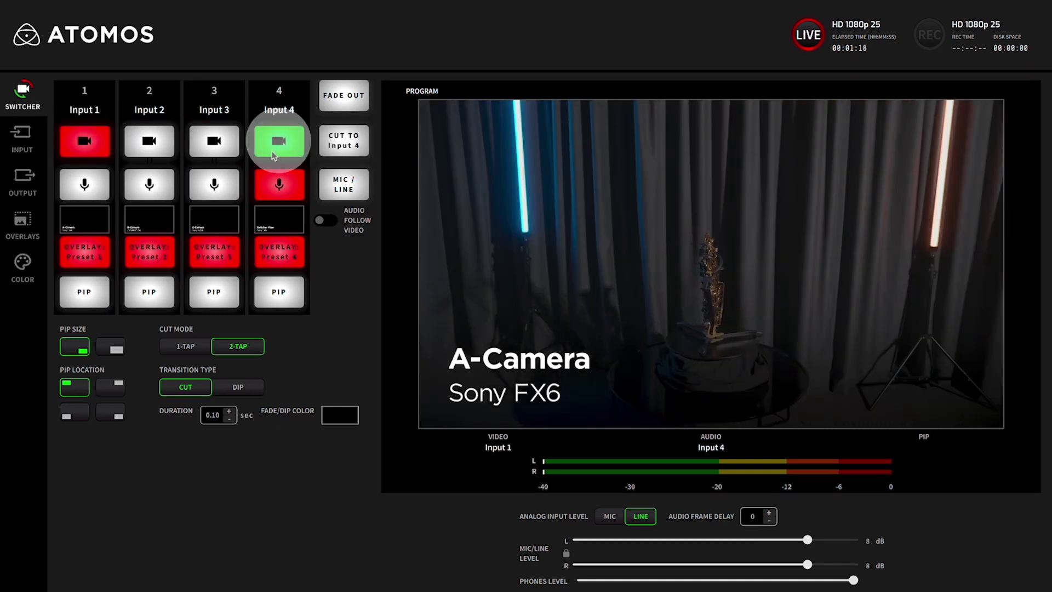
click(273, 153)
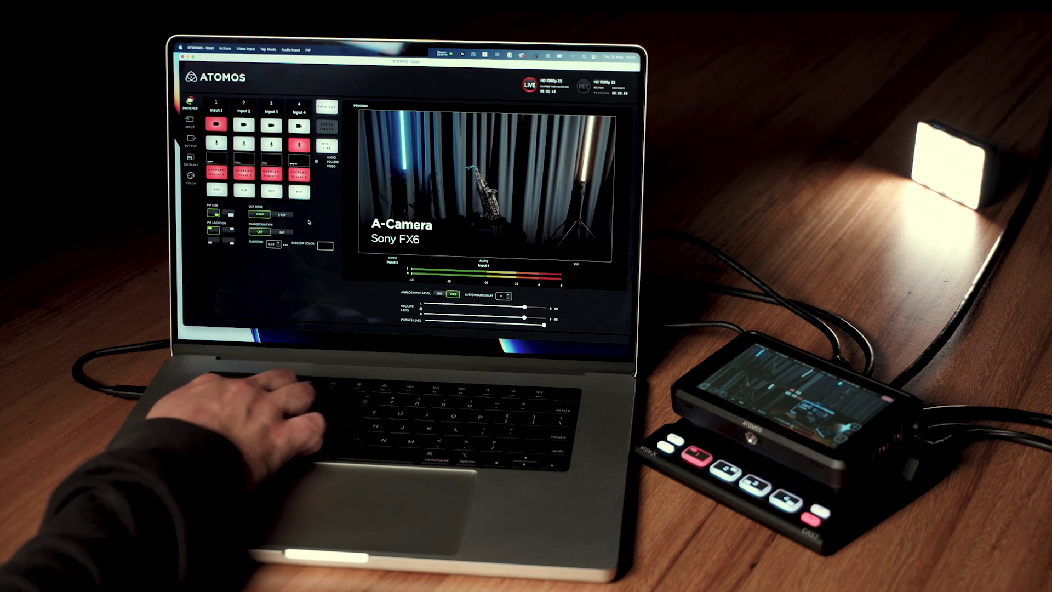
key(2)
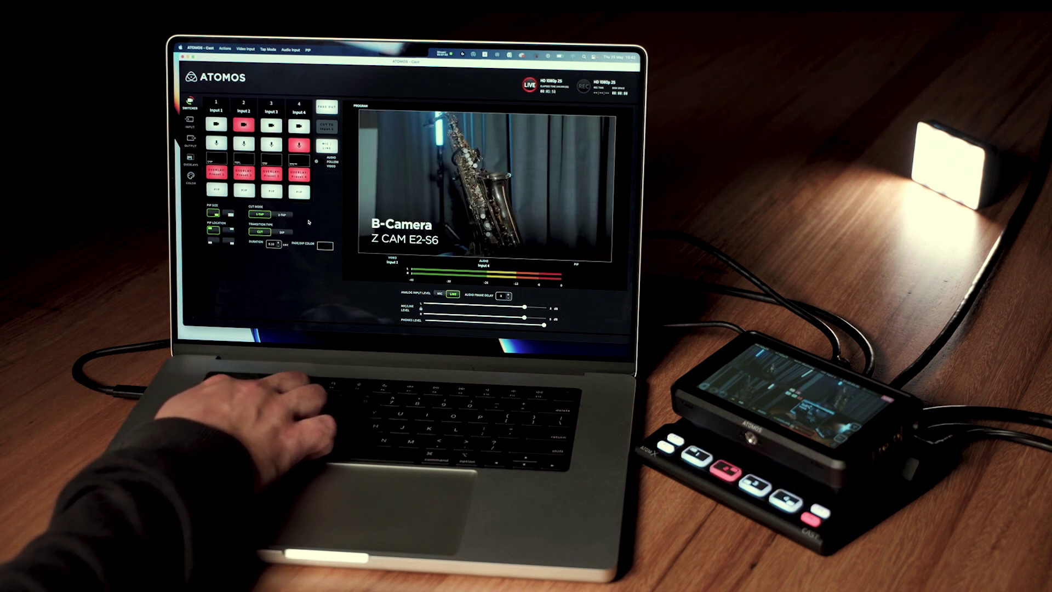
key(3)
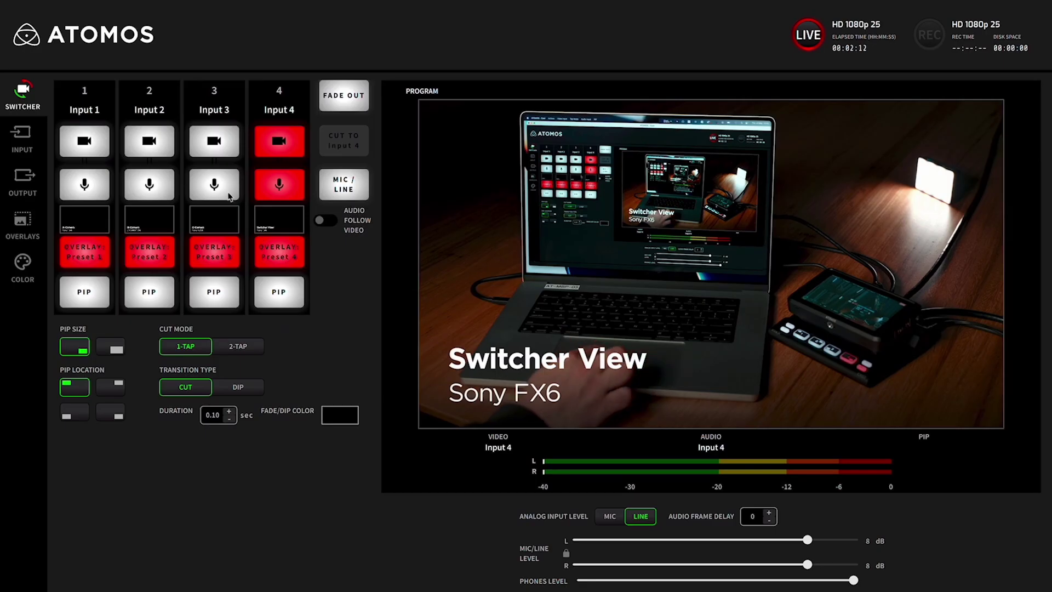
Step: Take the program audio from Input 3, then Input 2, then Input 1
click(229, 196)
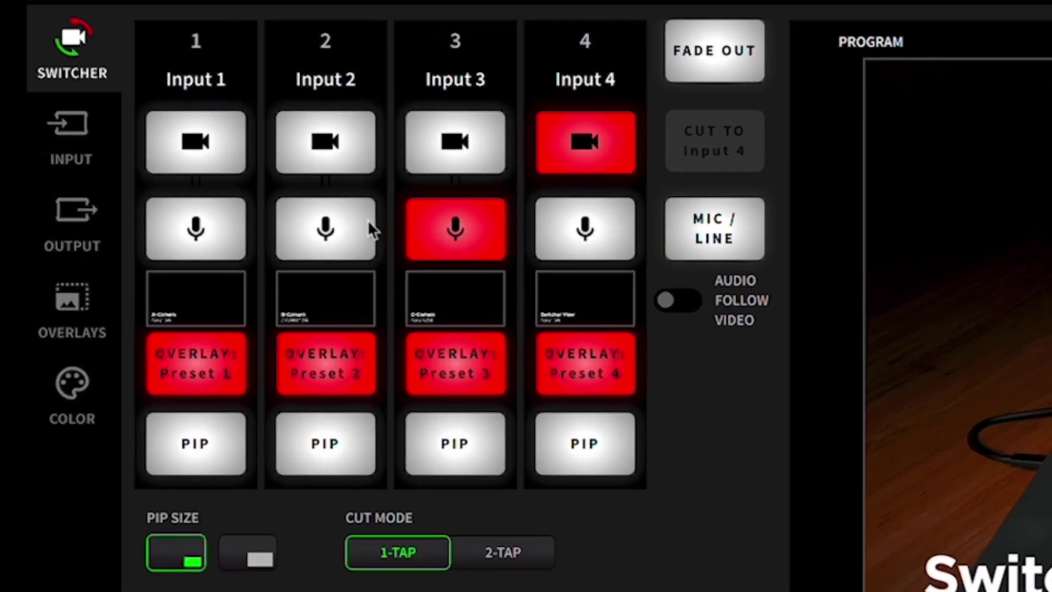
click(346, 231)
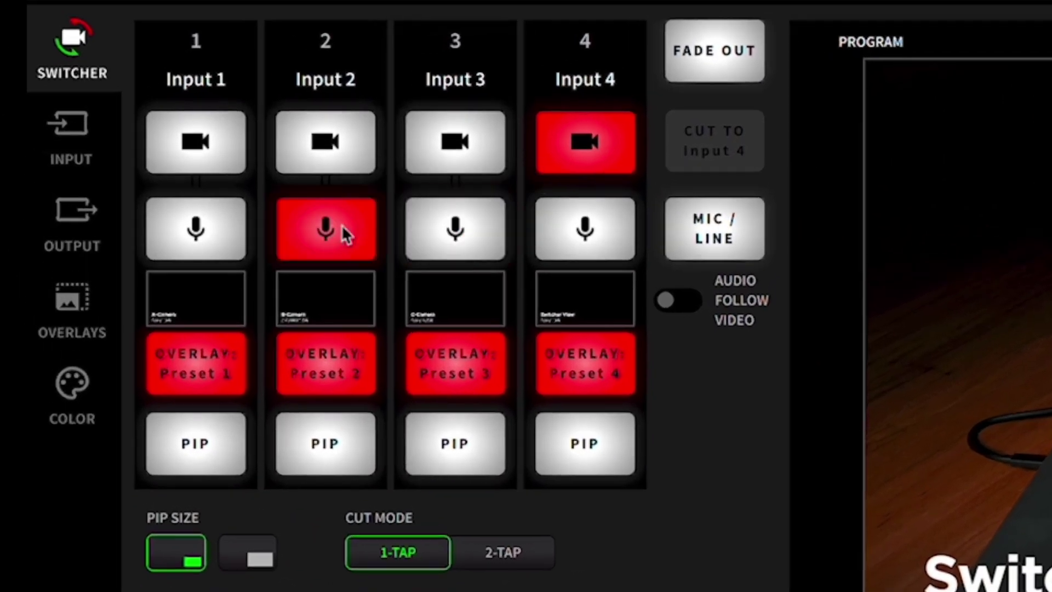
click(230, 224)
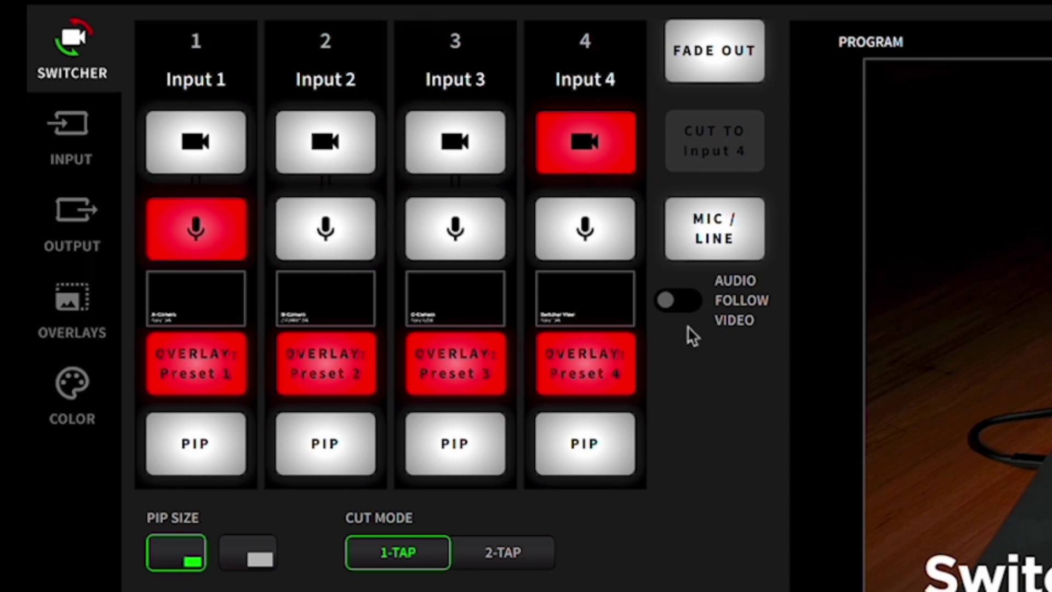
Step: Turn on audio follow video, cut through C-, B-, A-Camera and Switcher View, then turn it off
click(685, 311)
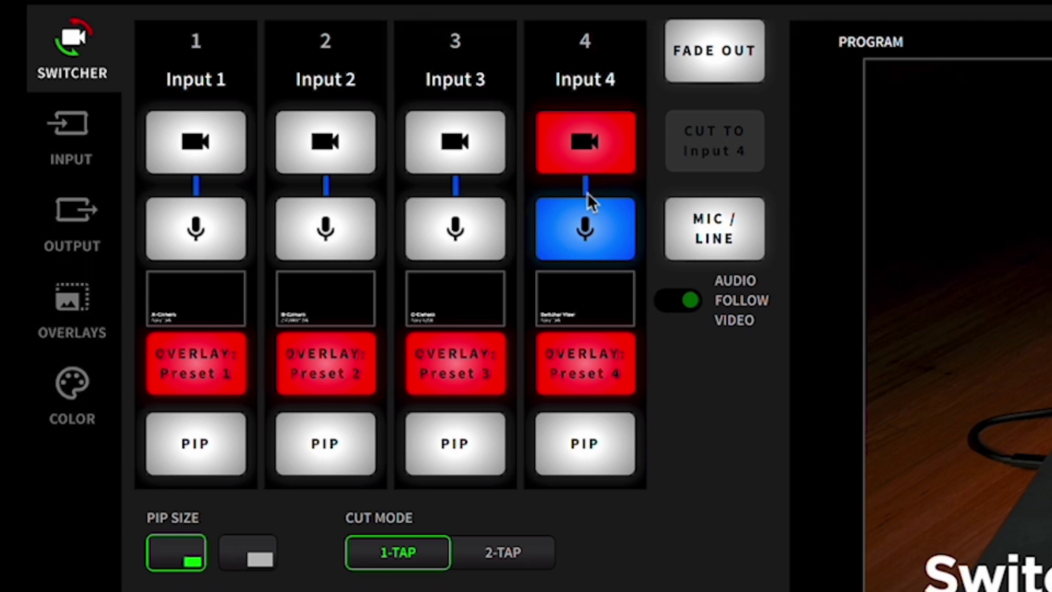
click(484, 146)
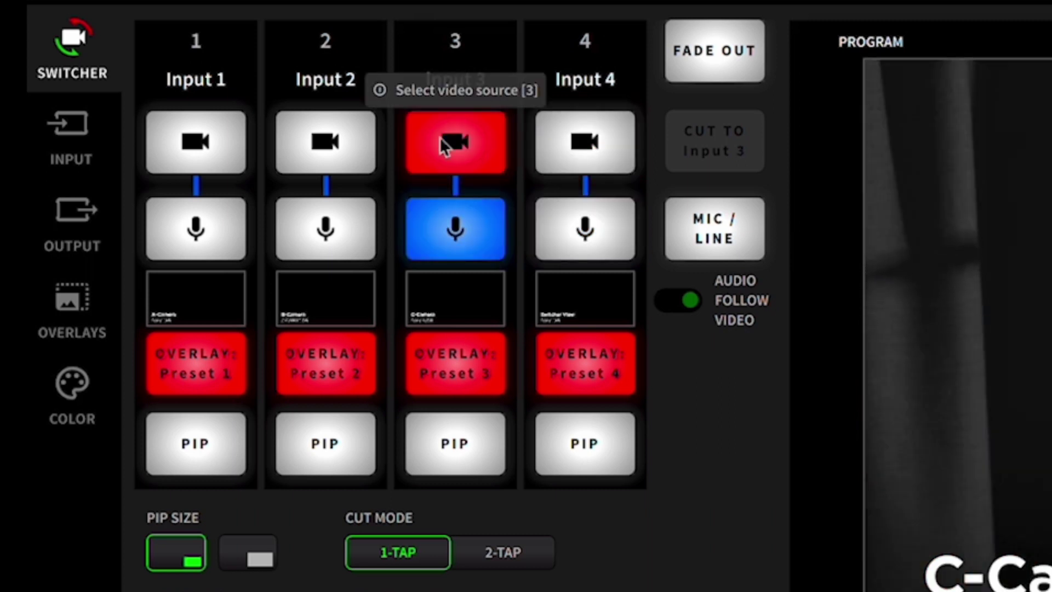
click(354, 145)
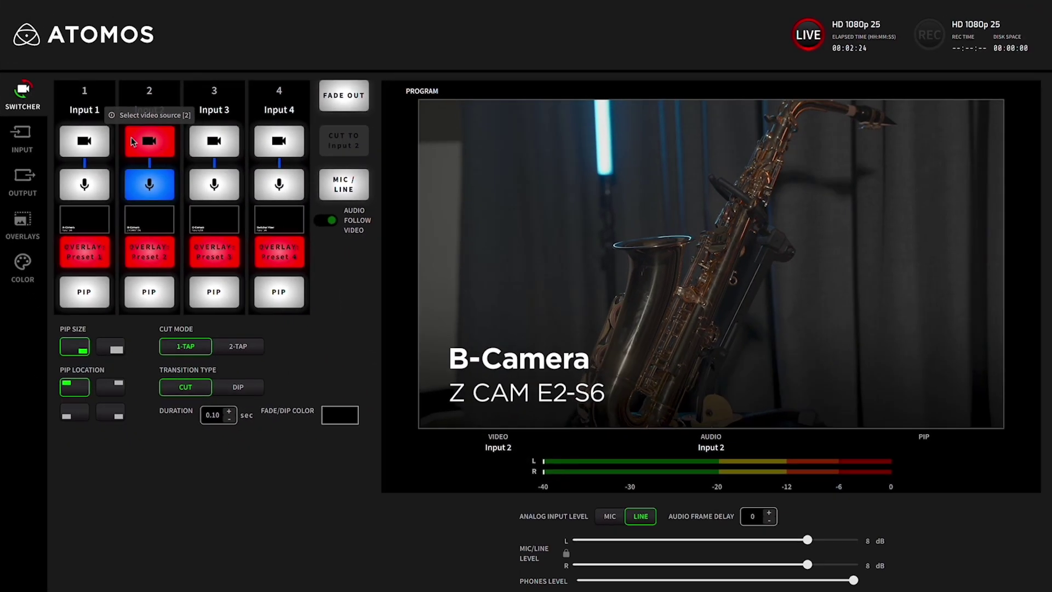
click(104, 143)
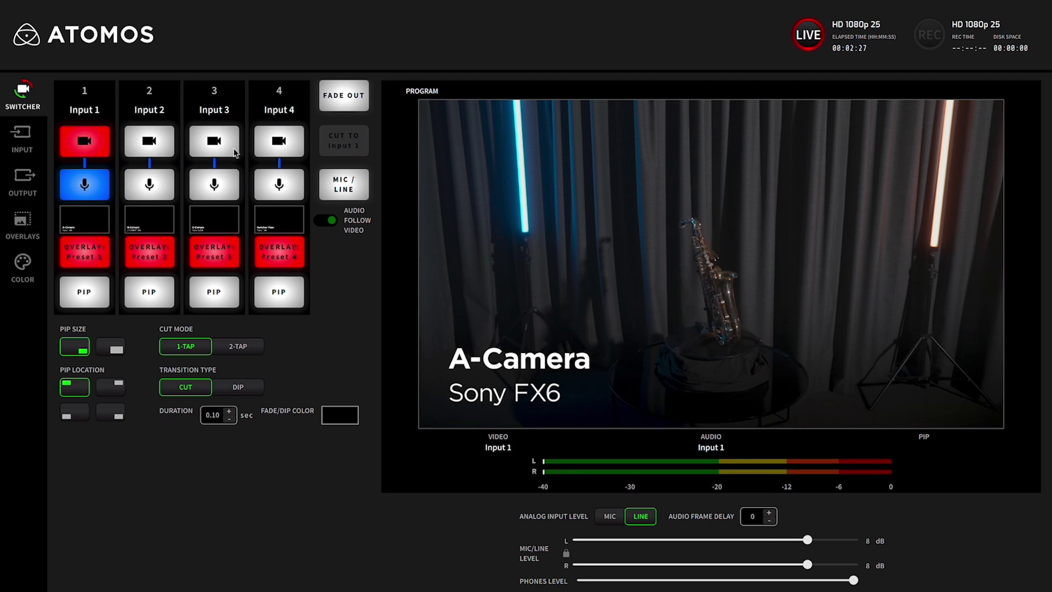
click(263, 154)
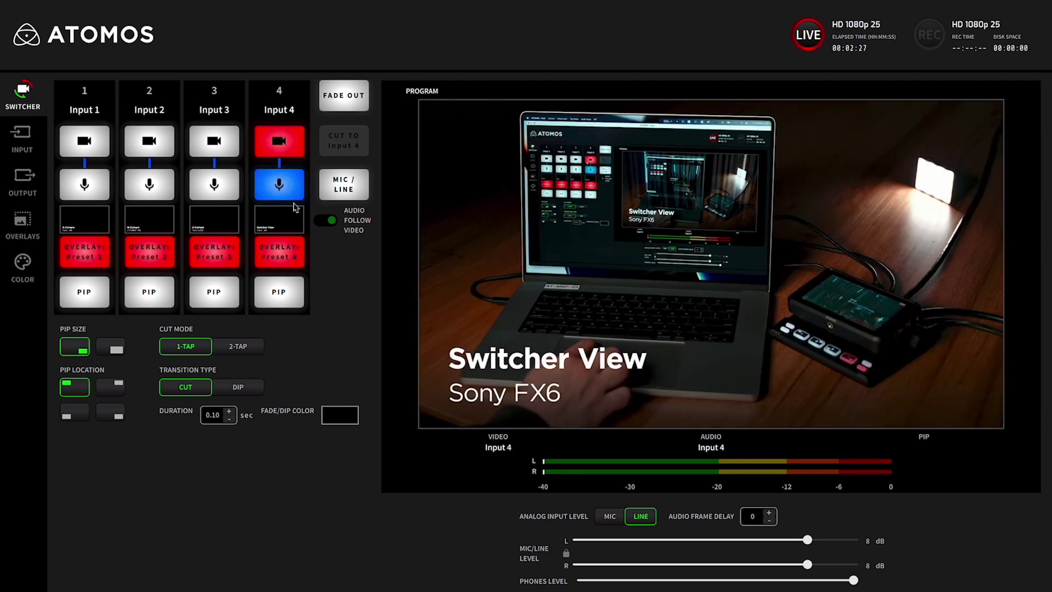
click(326, 220)
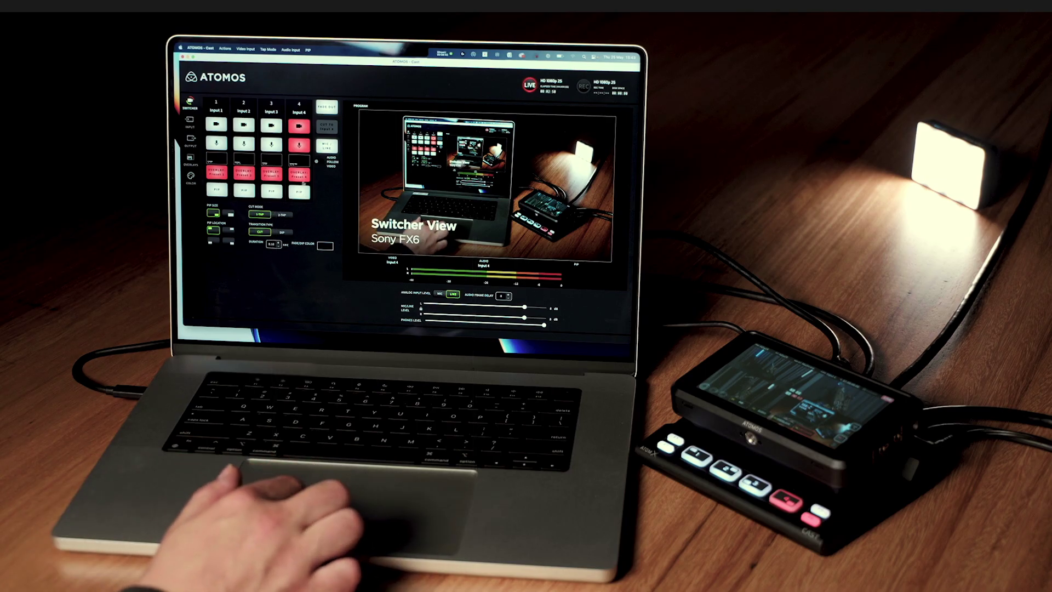
Step: Show Input 3, then Input 2, then Input 1 as the inset and enlarge it
click(278, 191)
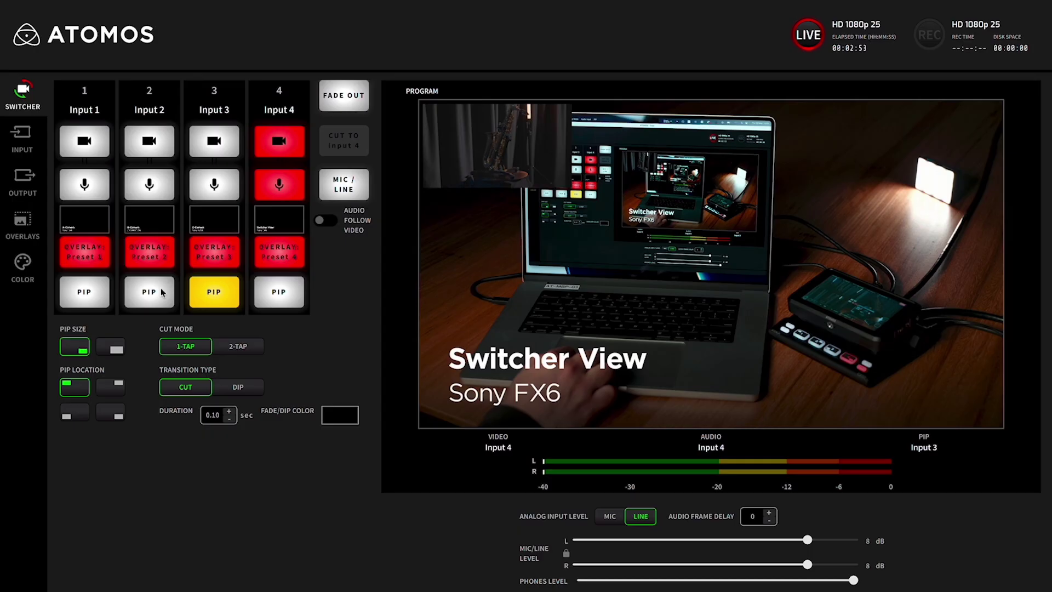
click(161, 292)
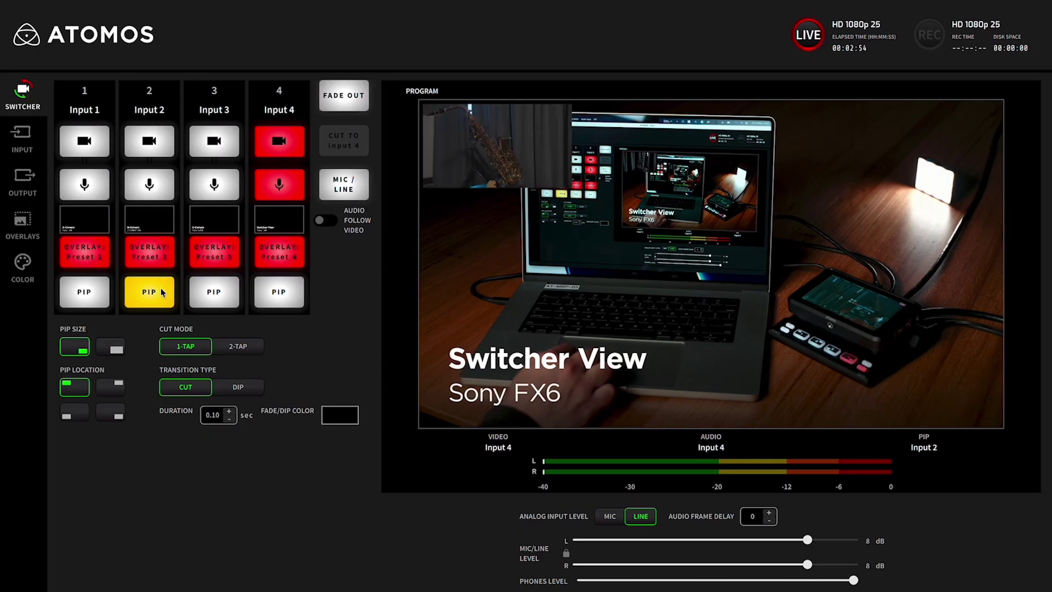
click(100, 292)
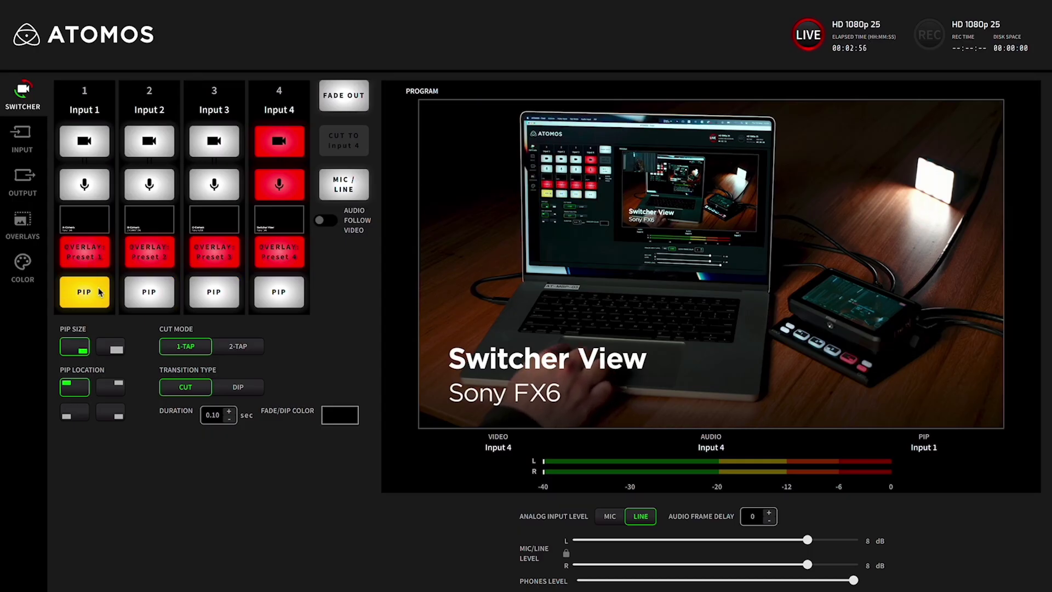
click(113, 349)
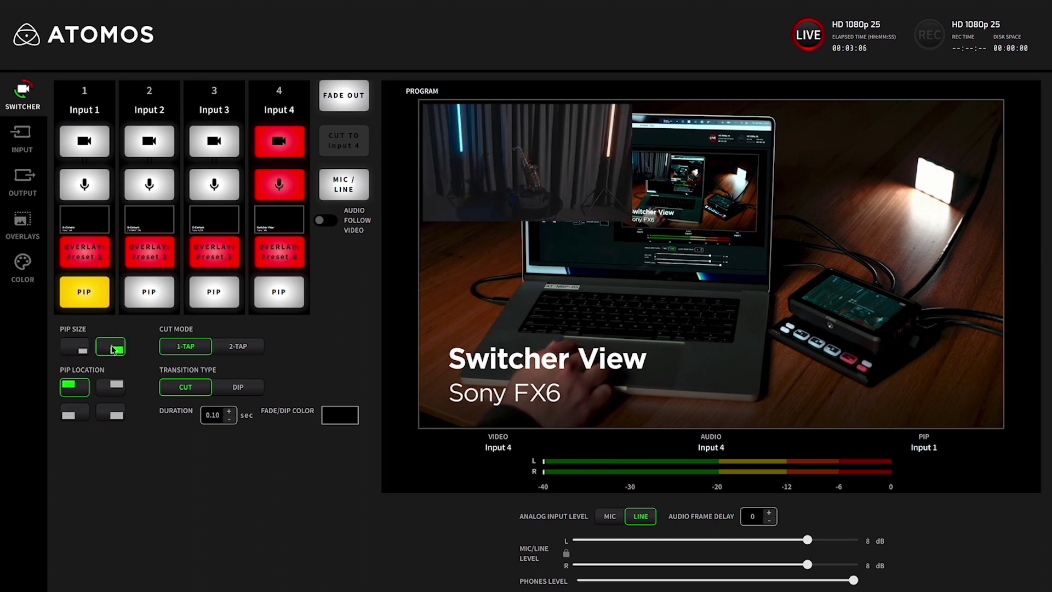
Step: Move the inset through top-right, bottom-right and bottom-left to top-left, then make it small
click(111, 388)
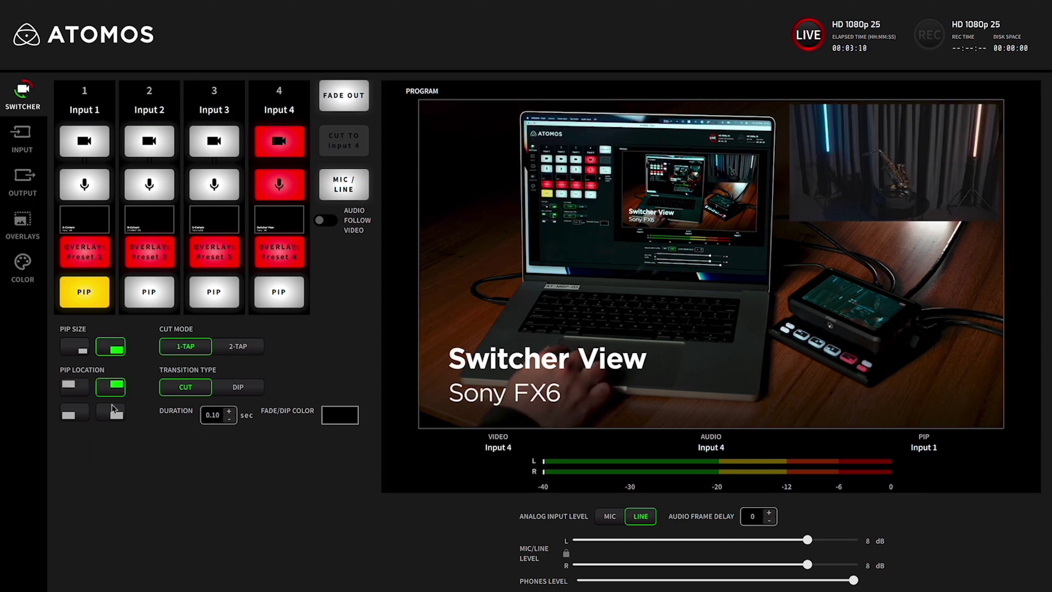
click(115, 411)
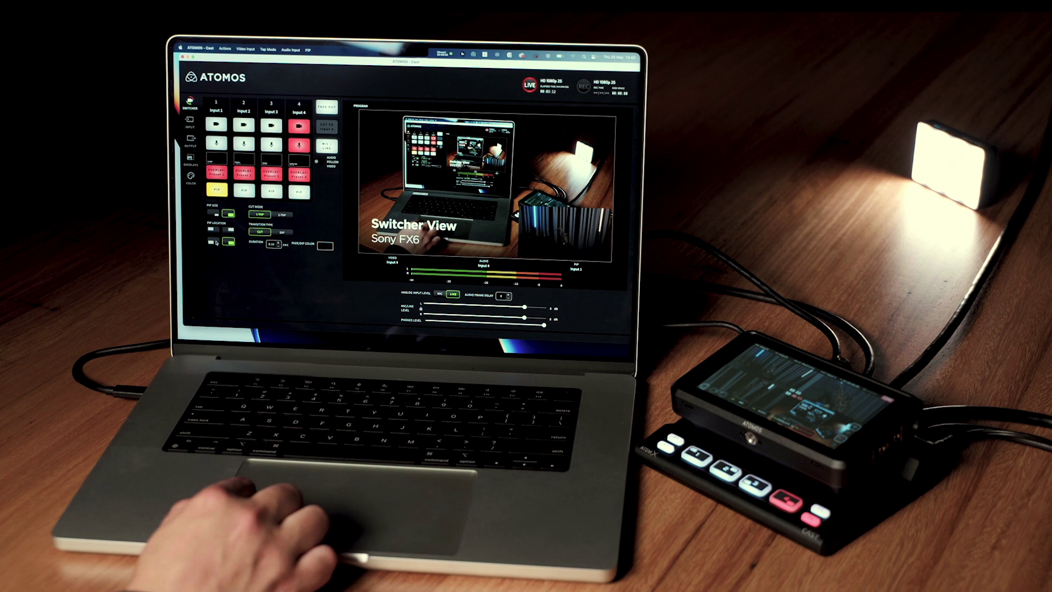
click(212, 241)
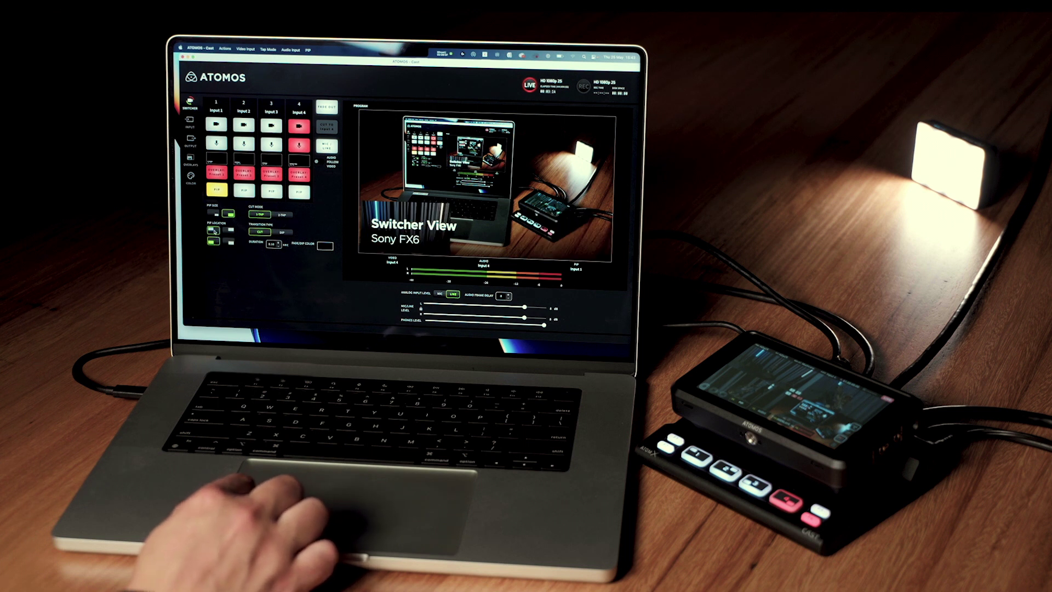
click(214, 230)
click(215, 215)
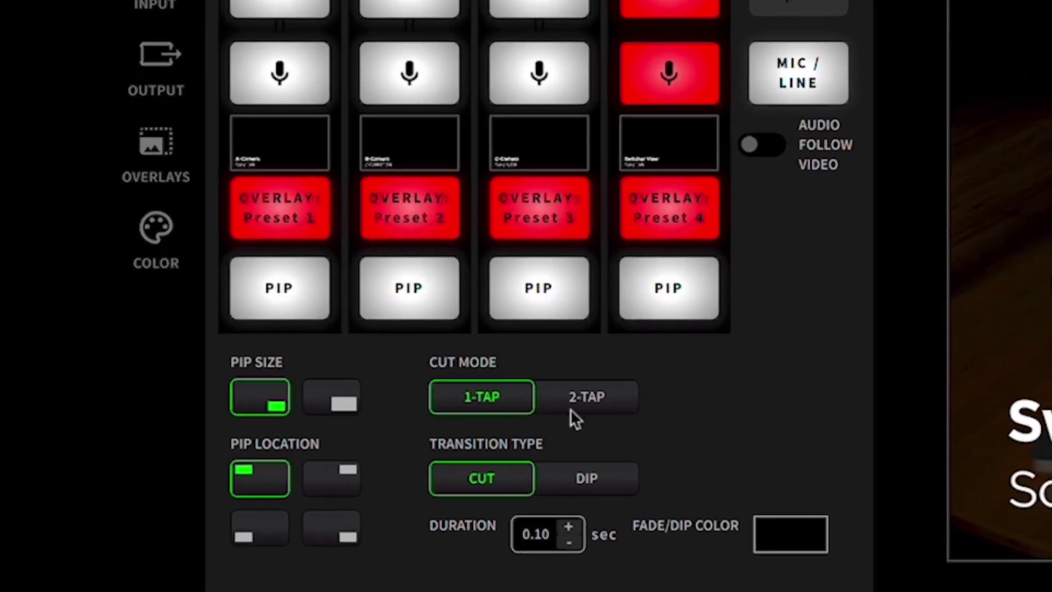
click(570, 410)
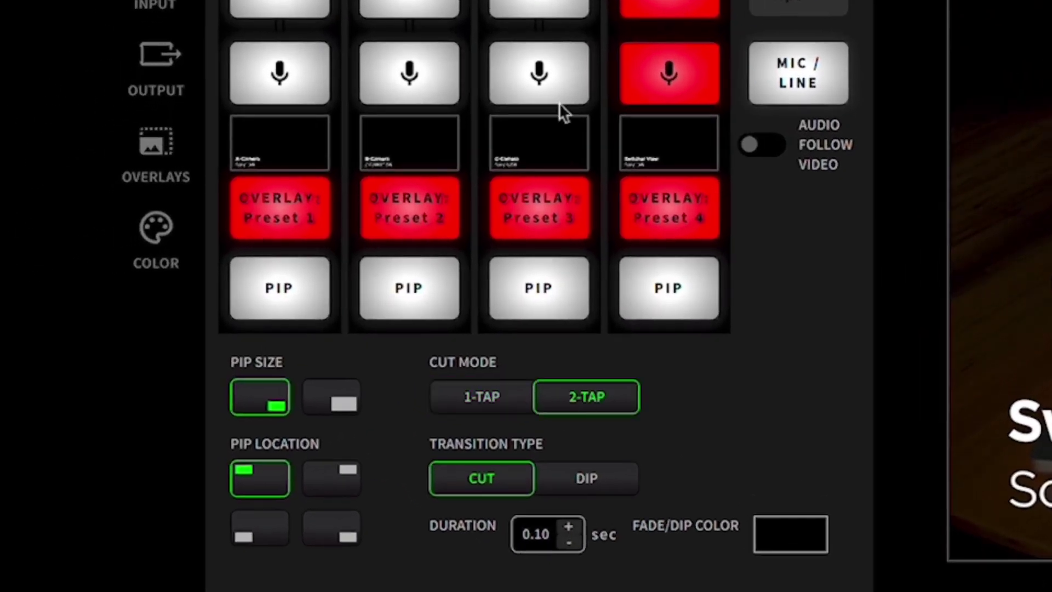
click(539, 6)
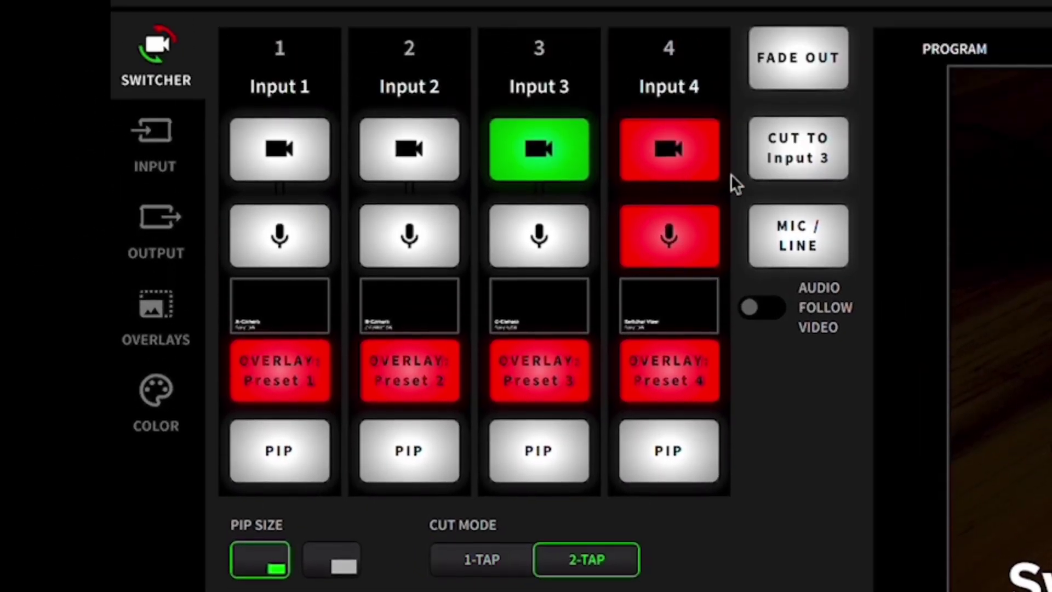
click(797, 158)
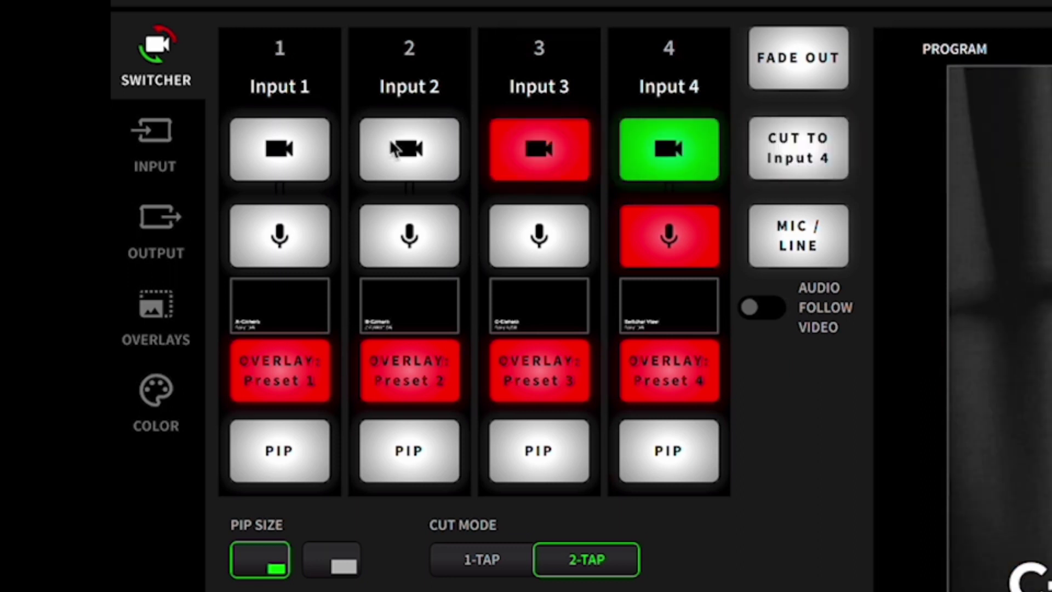
click(393, 148)
click(788, 154)
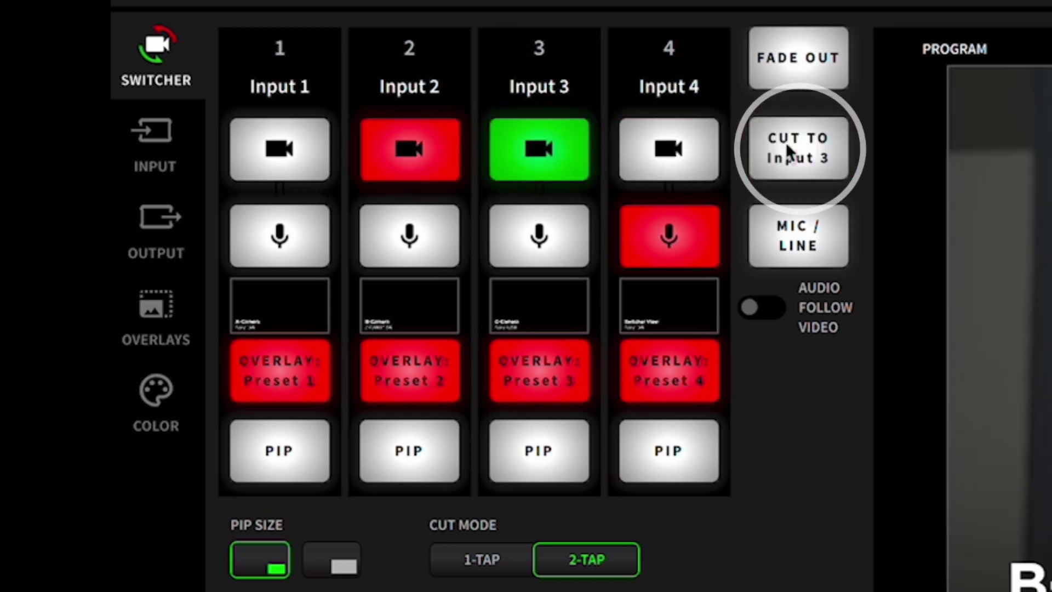
click(789, 153)
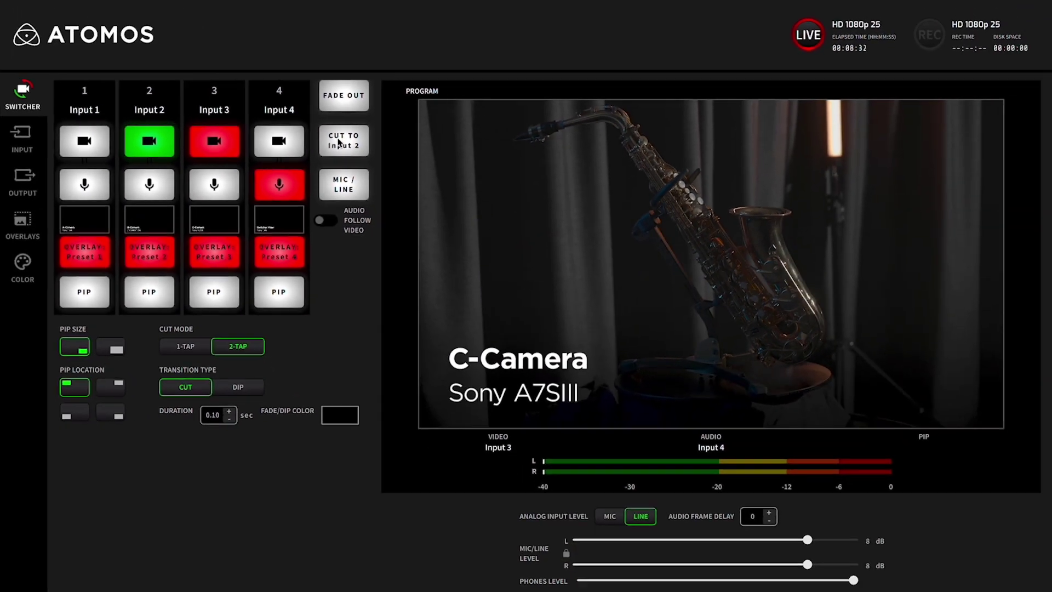
click(338, 144)
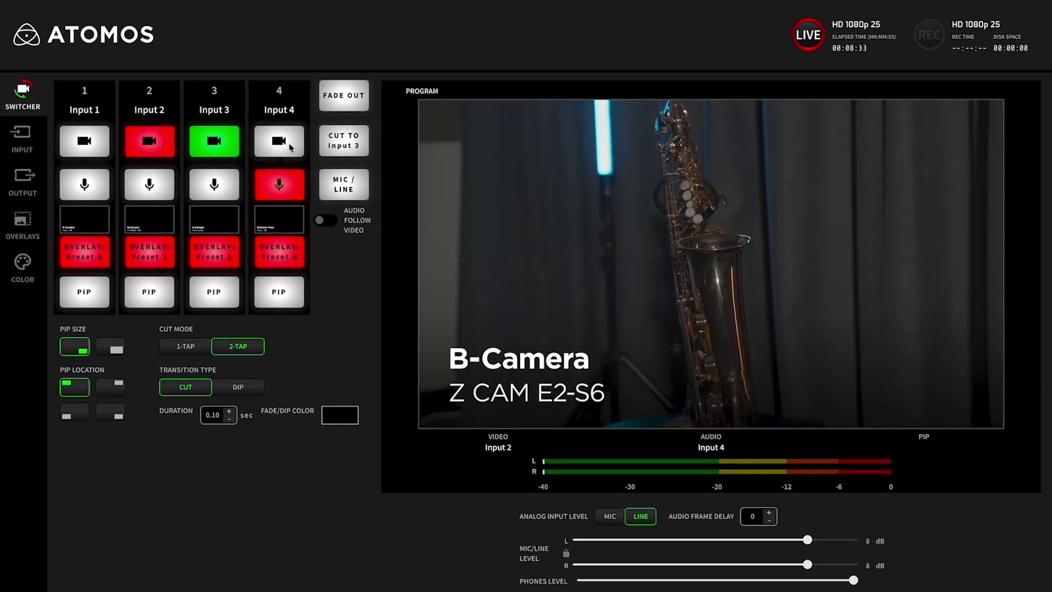
click(288, 143)
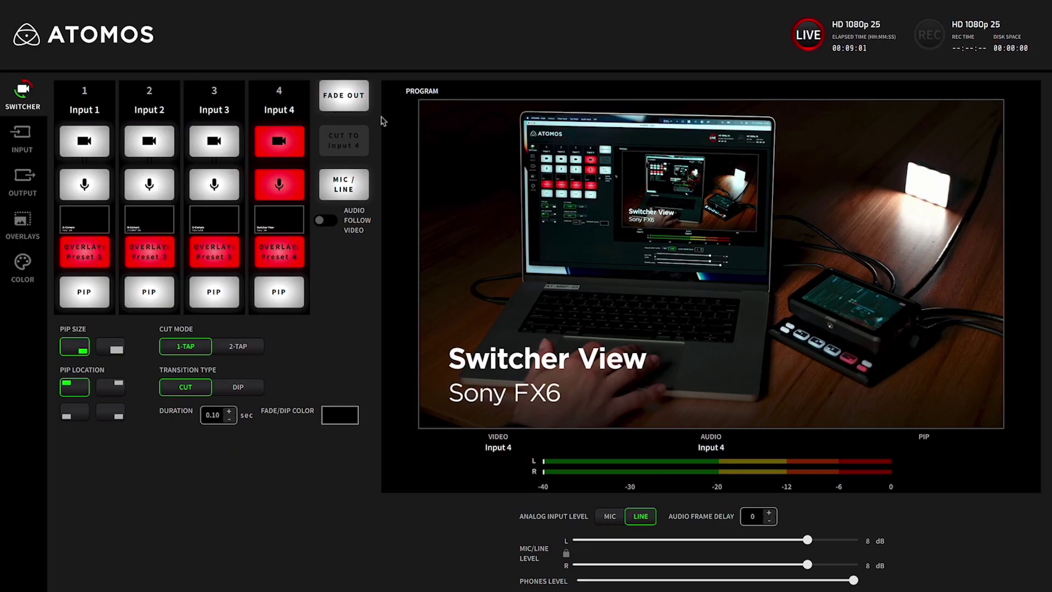
Step: Fade the program to black and back in, then set the transition type to Dip
click(359, 93)
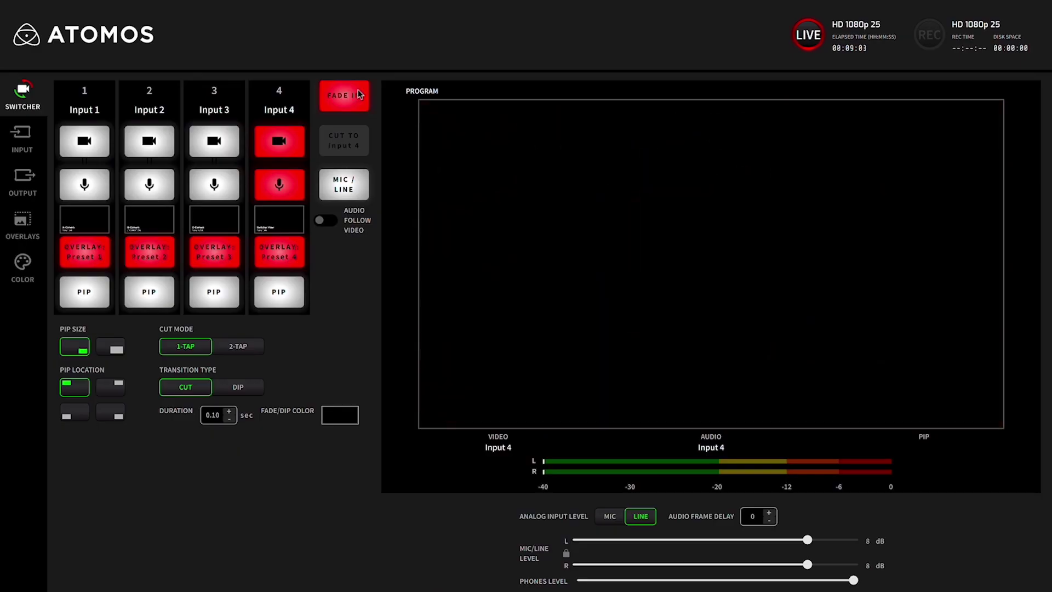
click(359, 94)
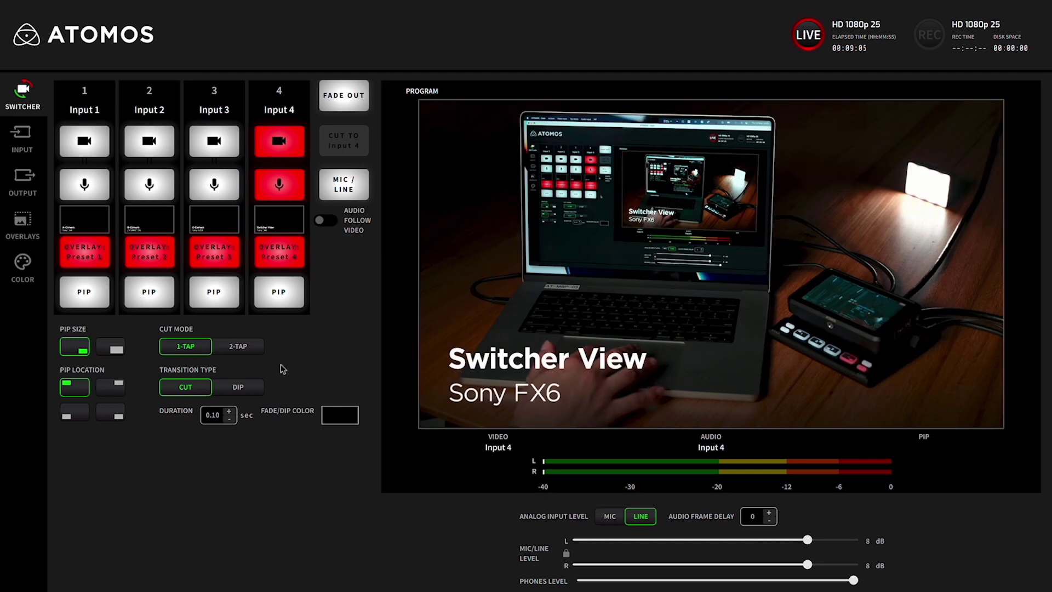
click(237, 386)
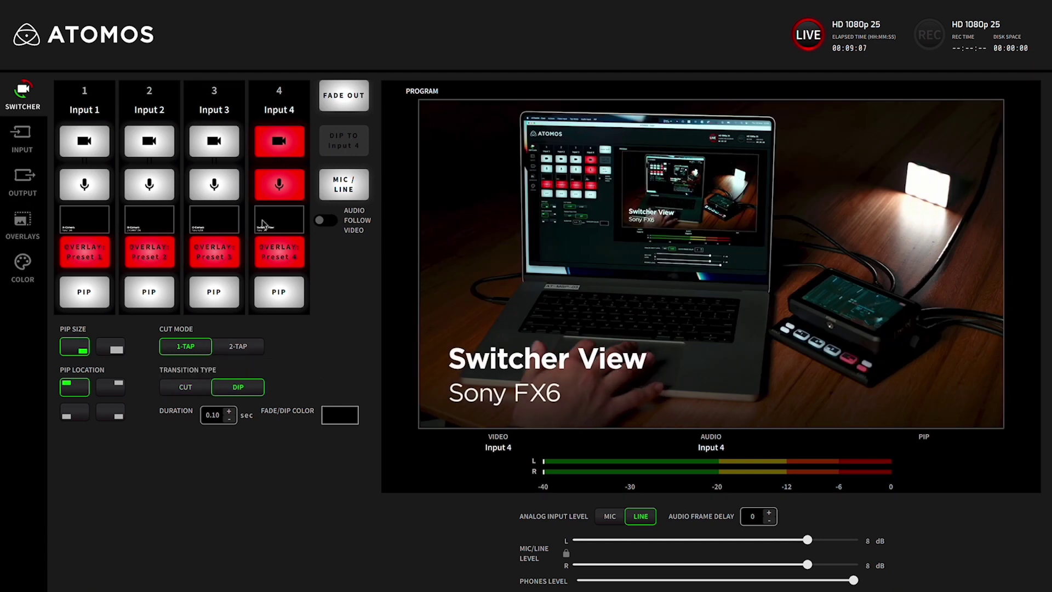
Step: Dip the program to Inputs 3, 2 and 1, and set the dip colour to white
click(225, 146)
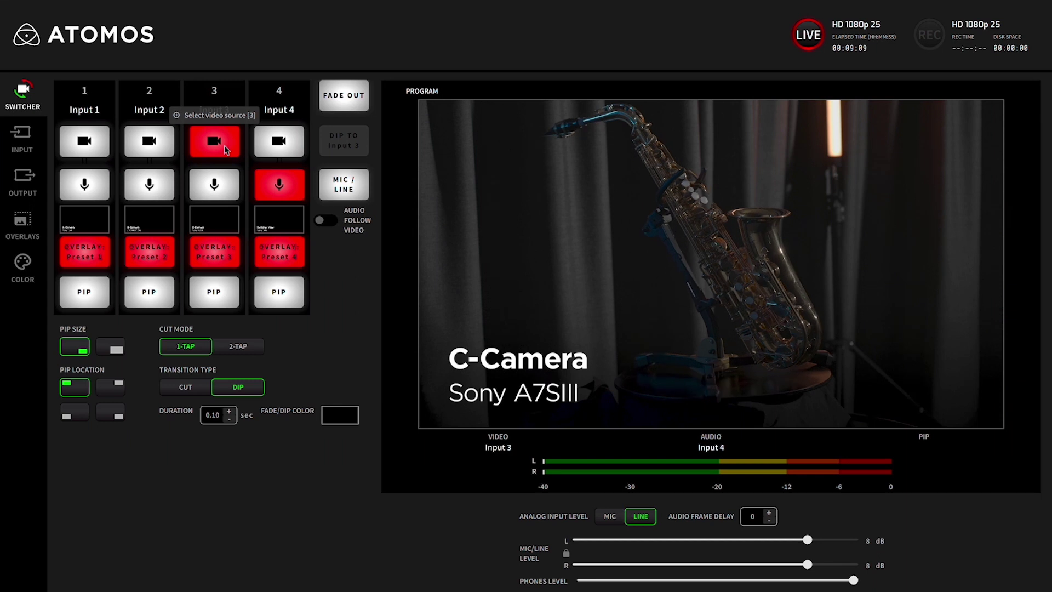
click(162, 142)
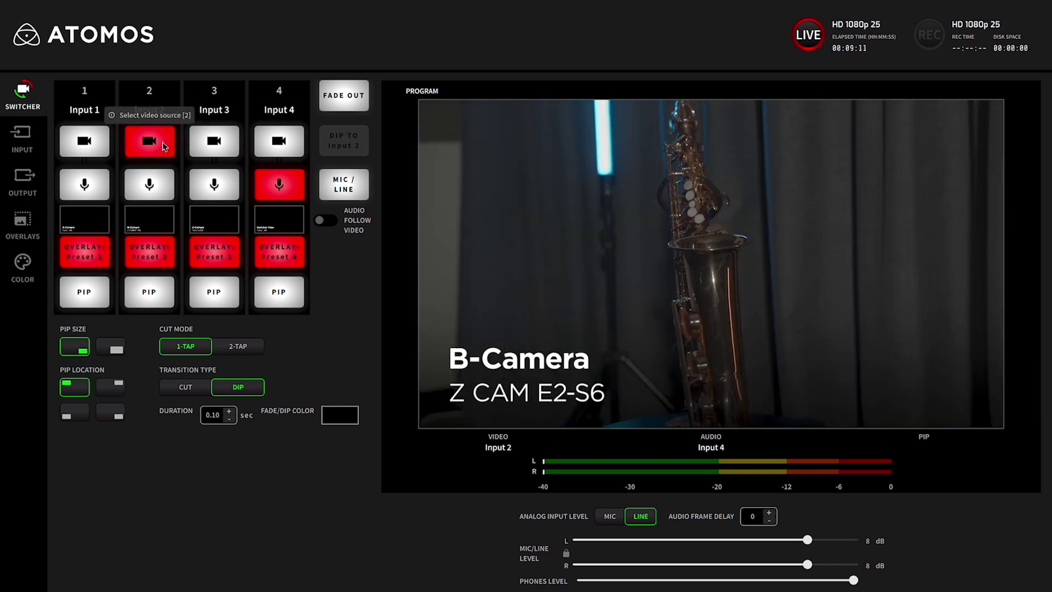
click(93, 142)
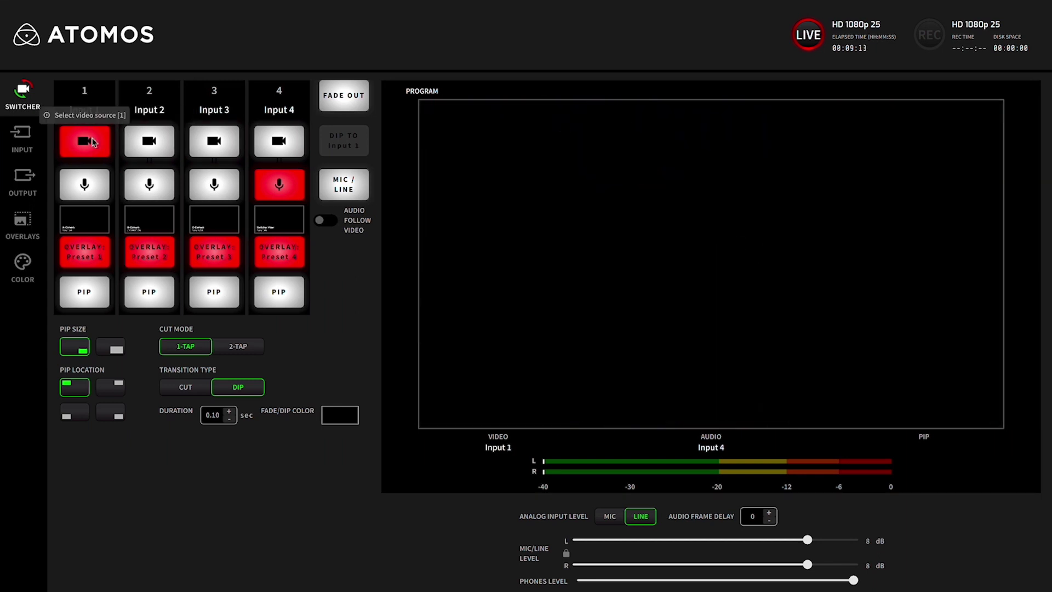
click(335, 419)
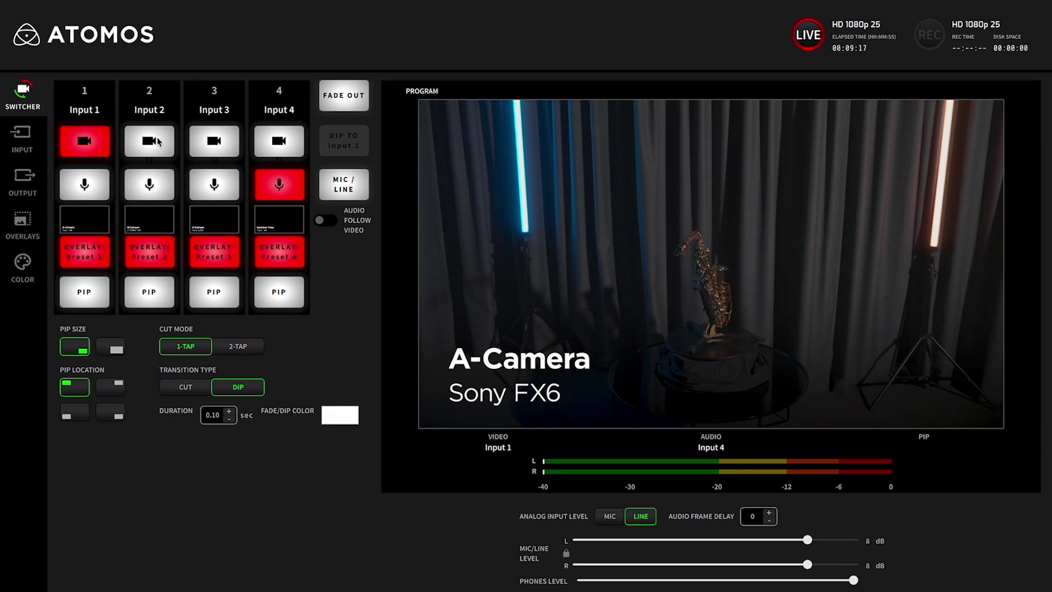
Step: Dip to Inputs 2 and 3, raise the transition duration to 2.00 seconds, then dip to Input 4
click(158, 142)
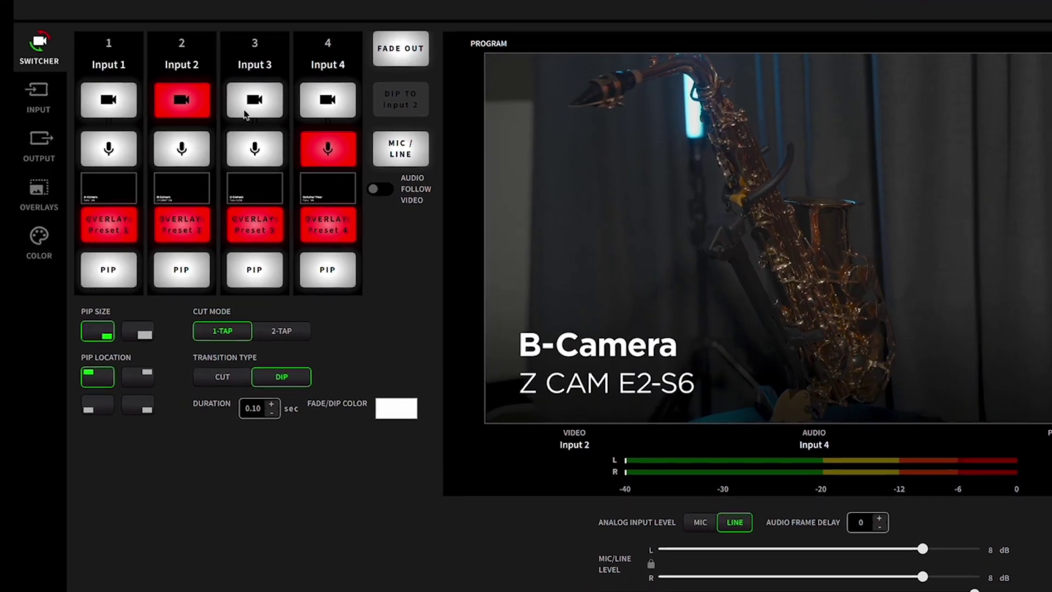
click(214, 141)
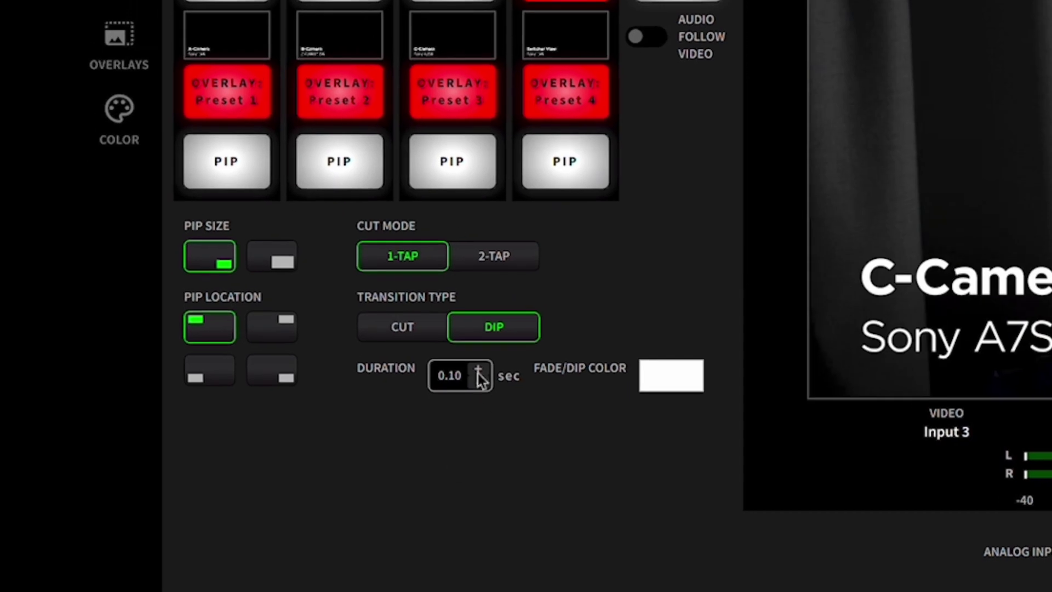
click(477, 373)
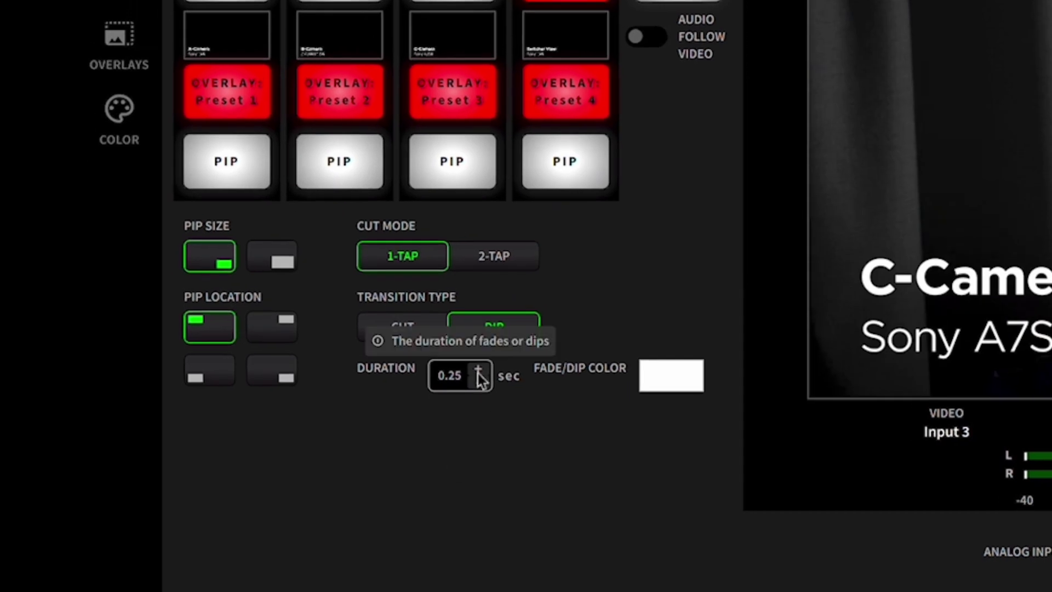
click(478, 373)
click(478, 373)
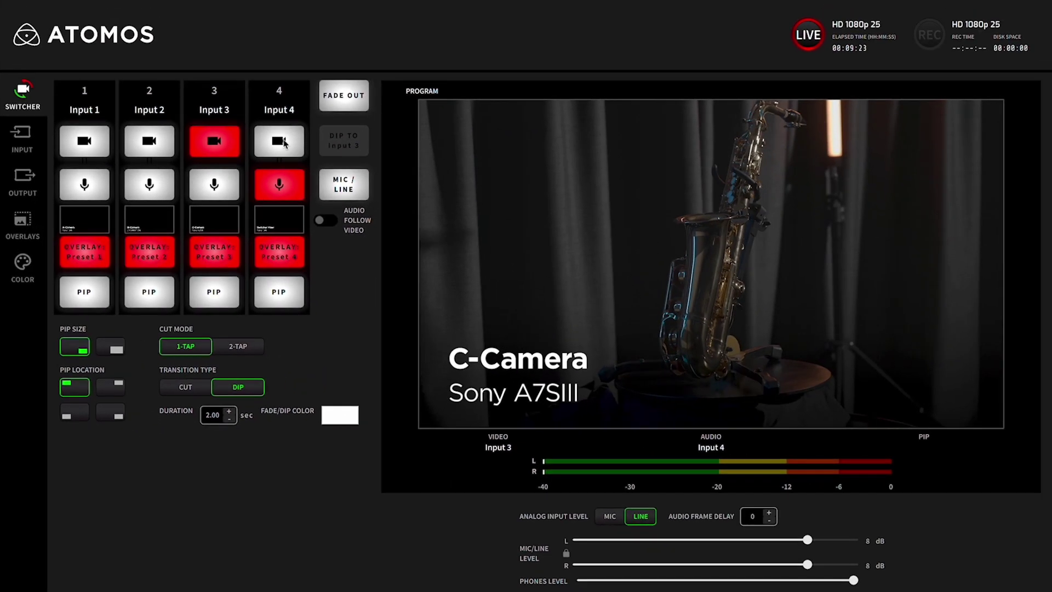
click(280, 141)
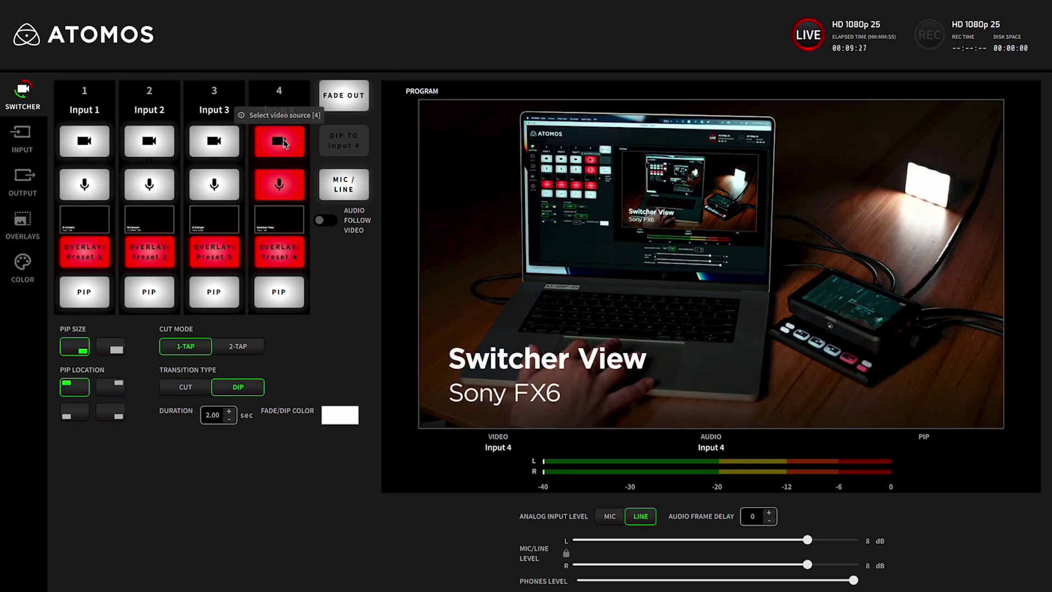
Step: Set the dip colour to black, fade out and in, shorten duration to 0.50 seconds, and select Cut
click(339, 422)
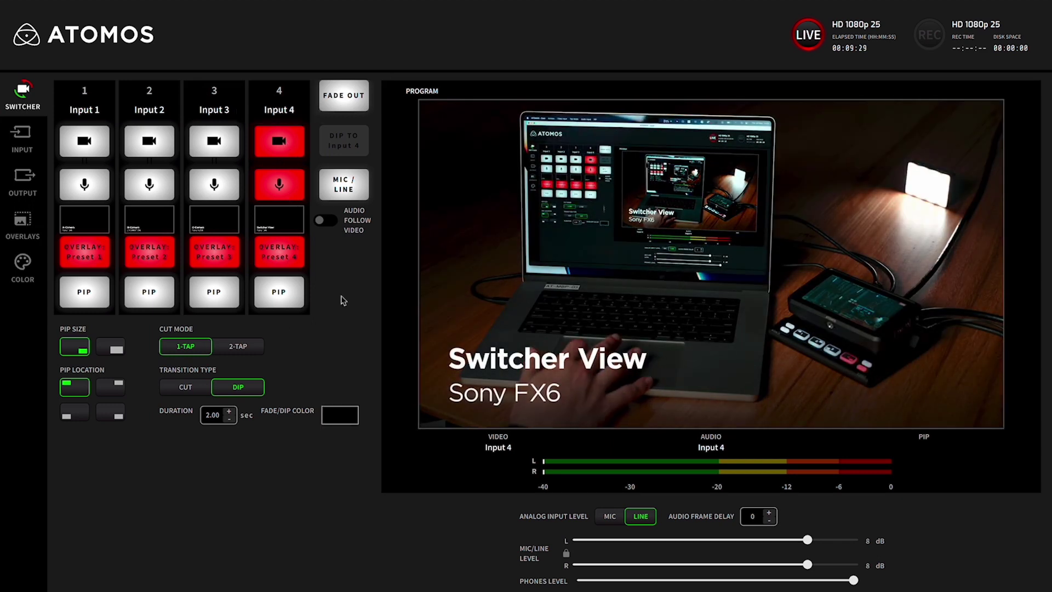
click(352, 103)
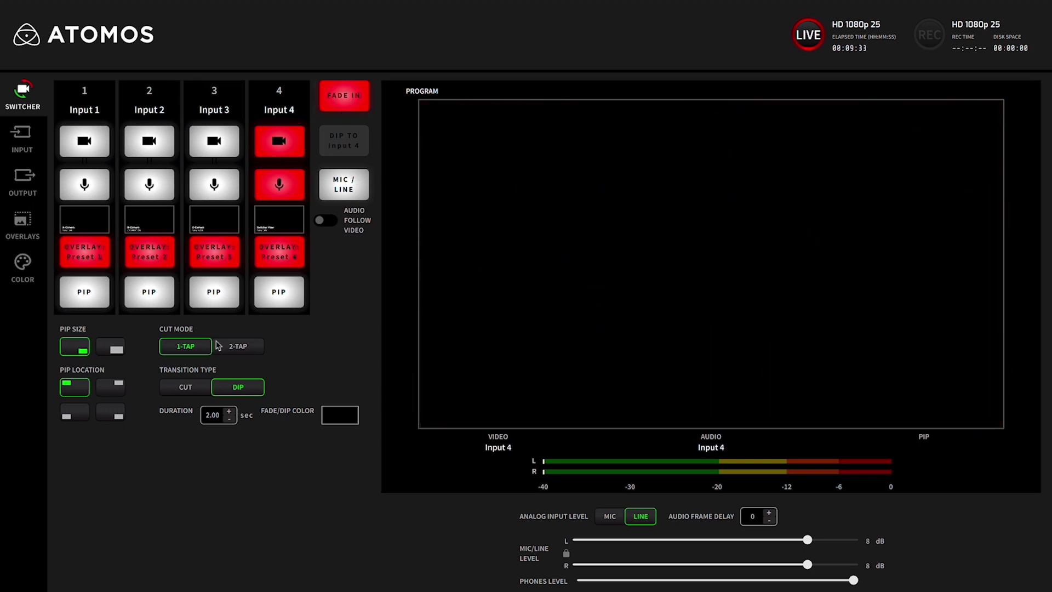
click(230, 420)
click(231, 420)
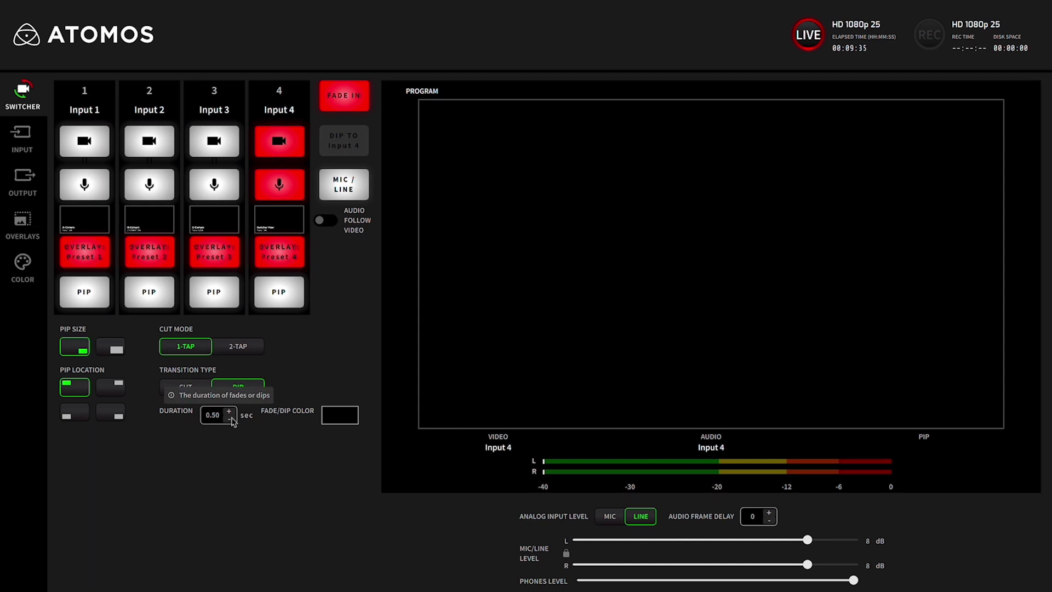
click(344, 94)
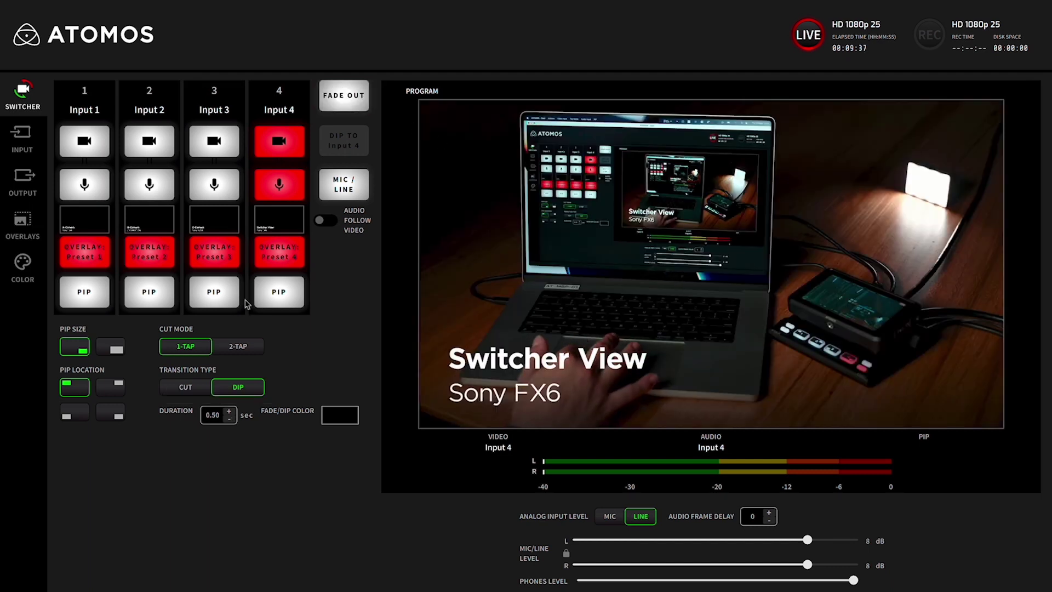
click(185, 387)
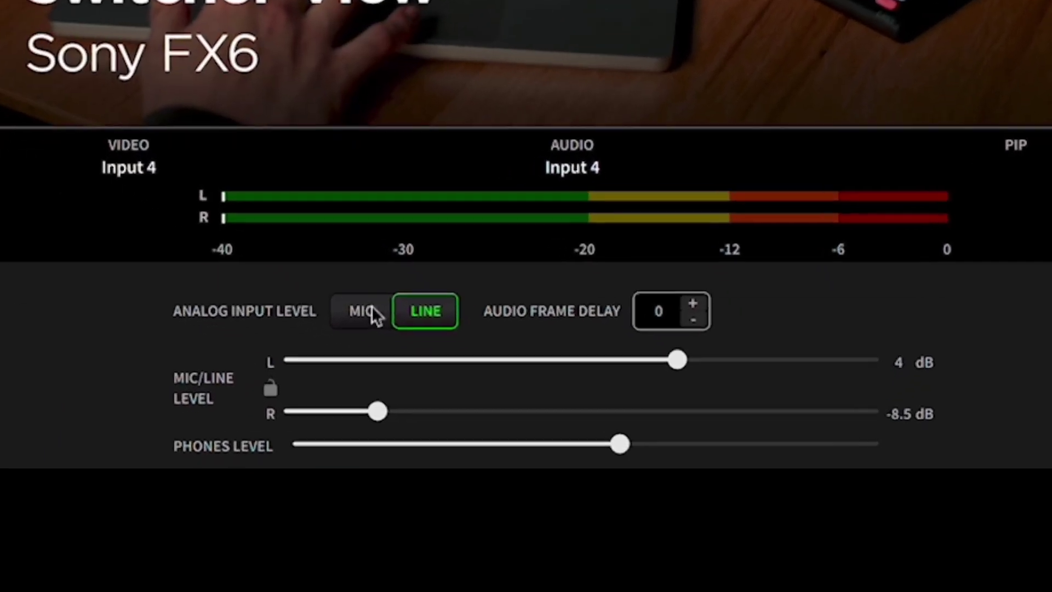
Step: Set the analog input to line level and leave the audio frame delay at 0 after testing it
click(368, 311)
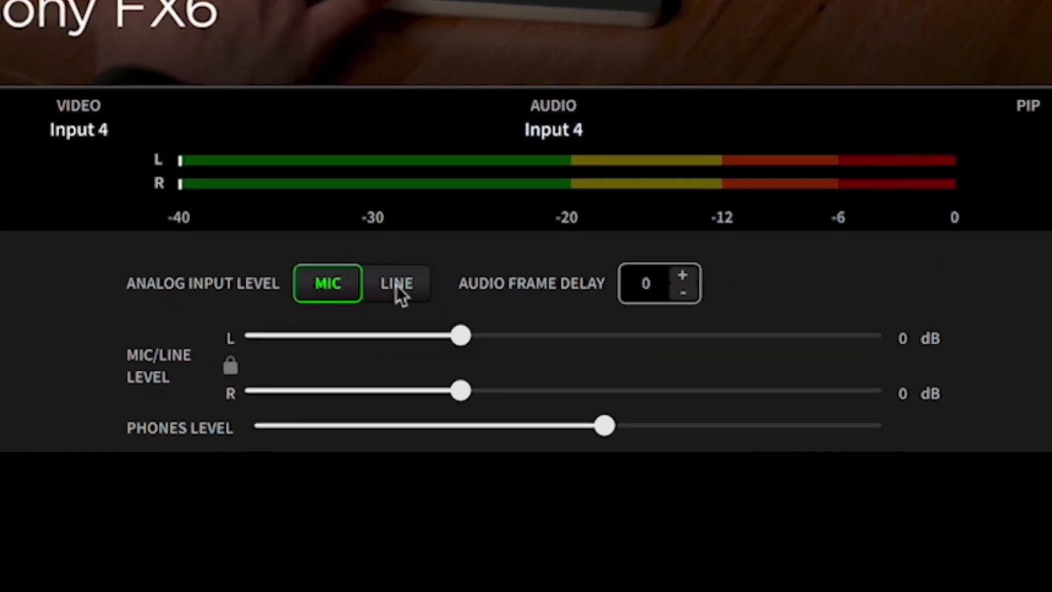
click(396, 285)
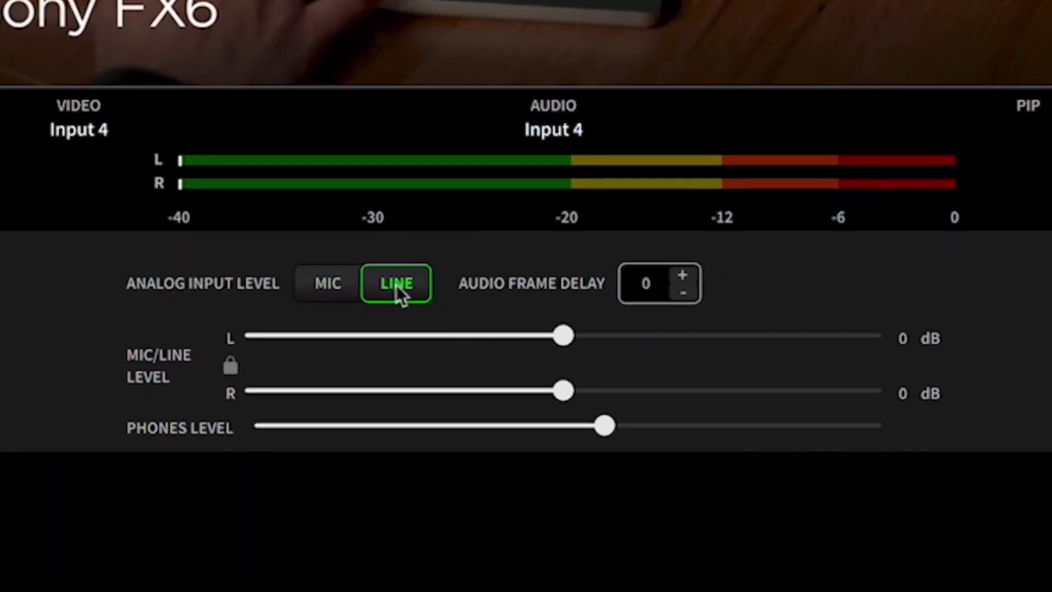
click(685, 274)
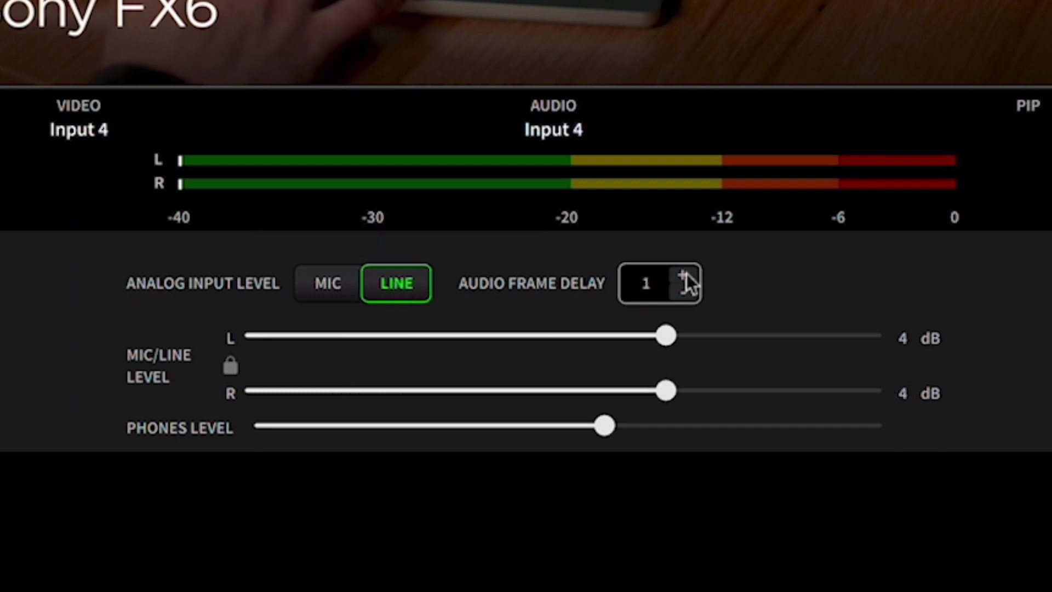
click(685, 274)
click(687, 290)
click(687, 290)
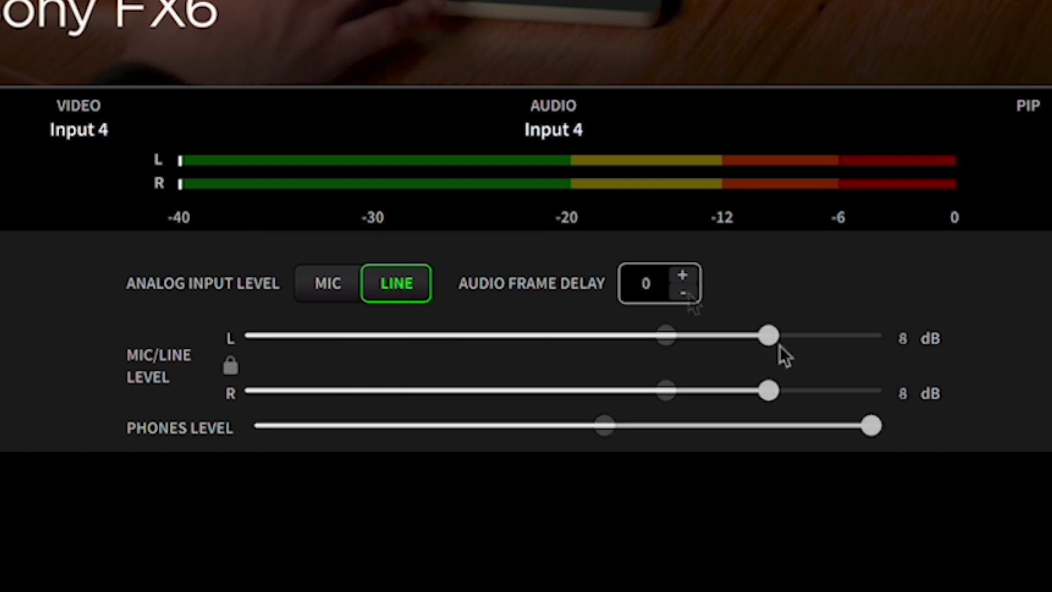
Step: Set the left and right input levels to 4 dB and turn the headphone level down to halfway
drag(780, 346, 588, 336)
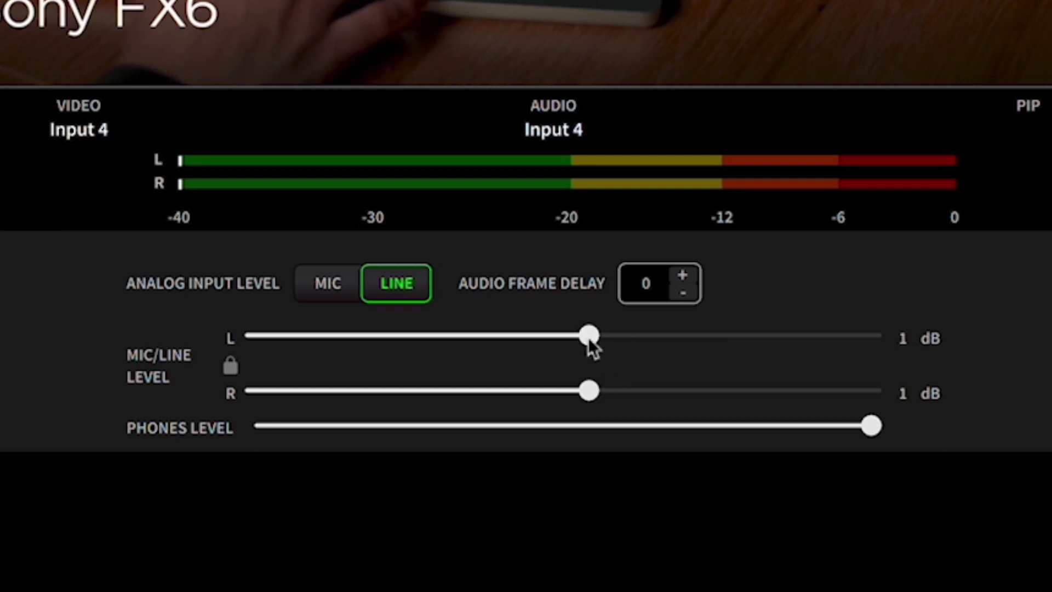
click(230, 367)
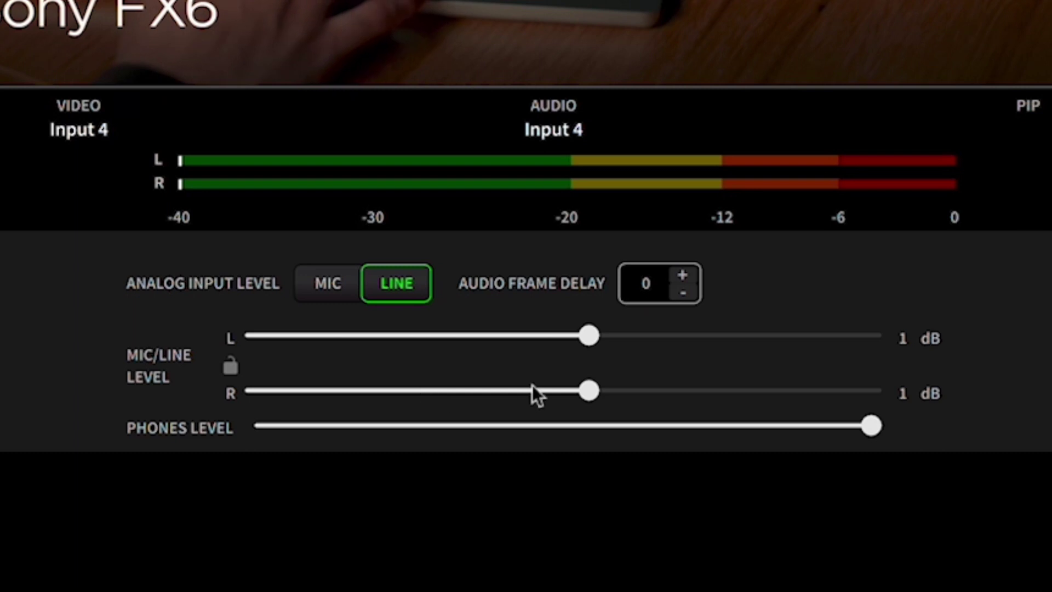
drag(587, 389, 350, 384)
drag(593, 340, 662, 337)
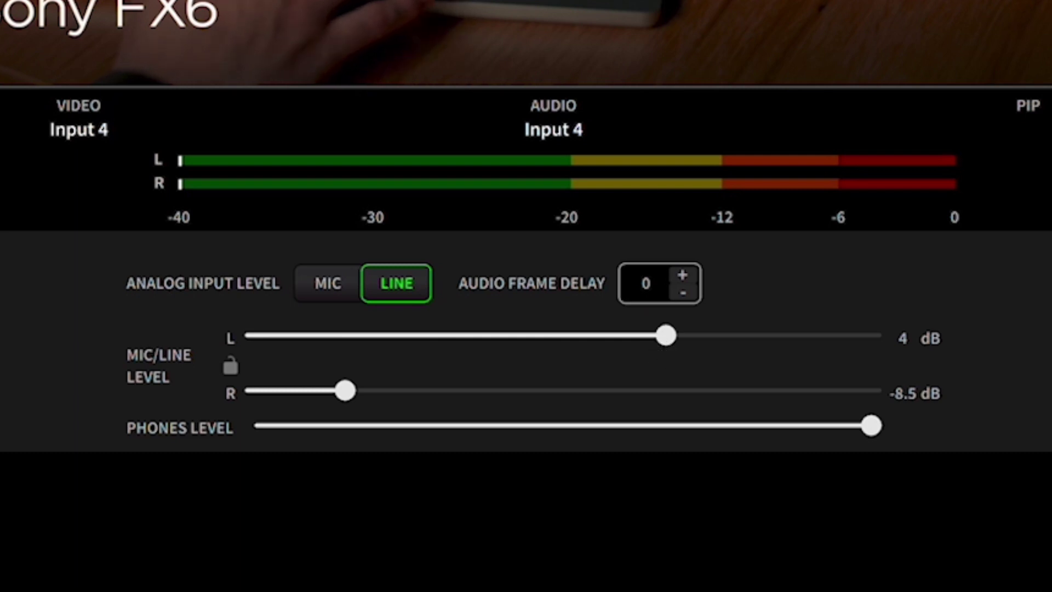
drag(870, 426, 616, 411)
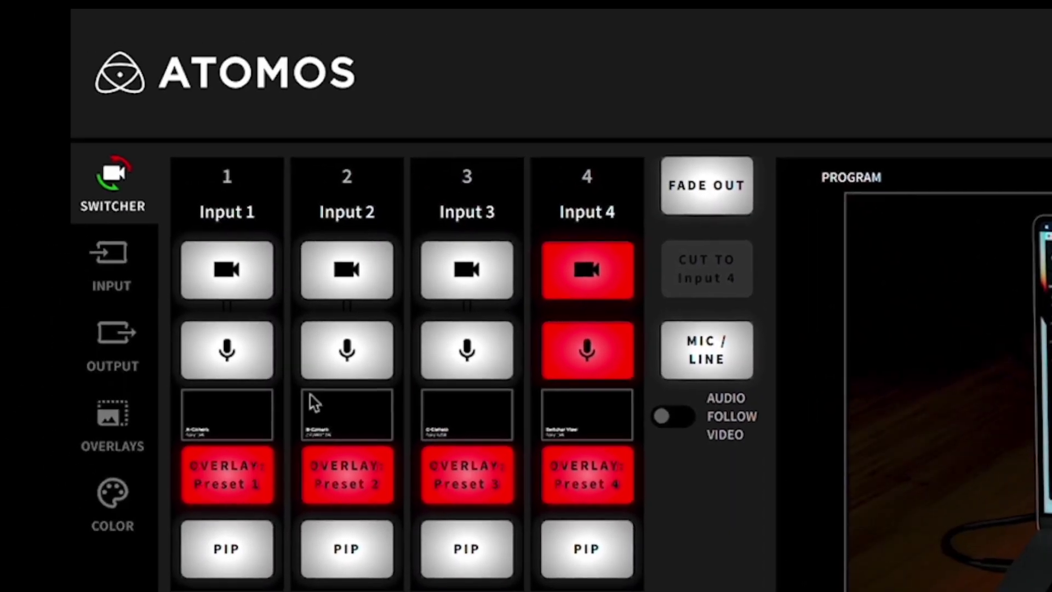
Step: Rename Inputs 4, 3, 2 and 1 to Switcher, C-Cam, B-Cam and A-Cam
click(75, 236)
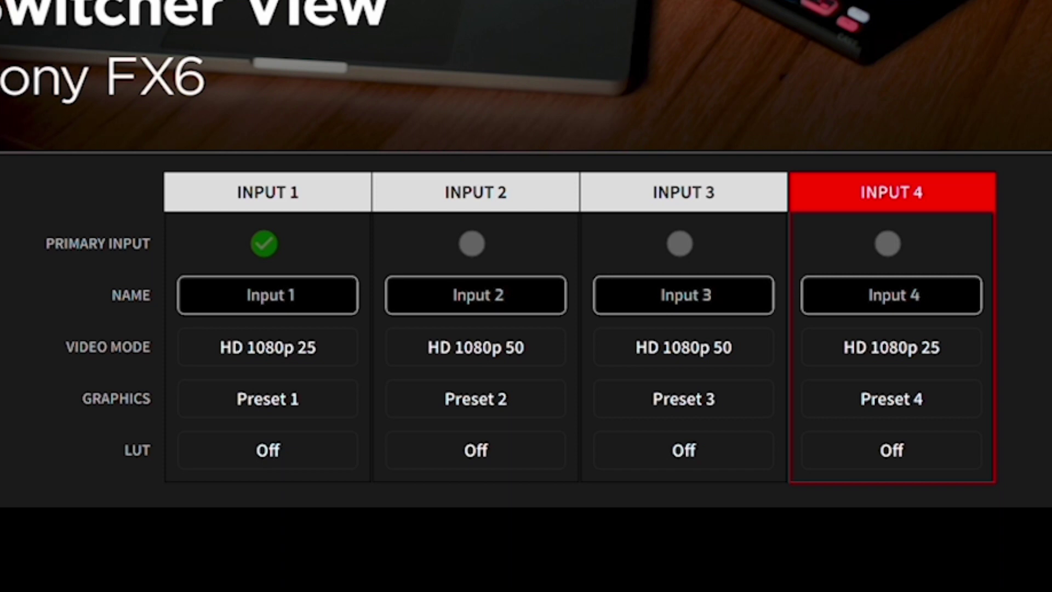
click(892, 296)
text(Sw)
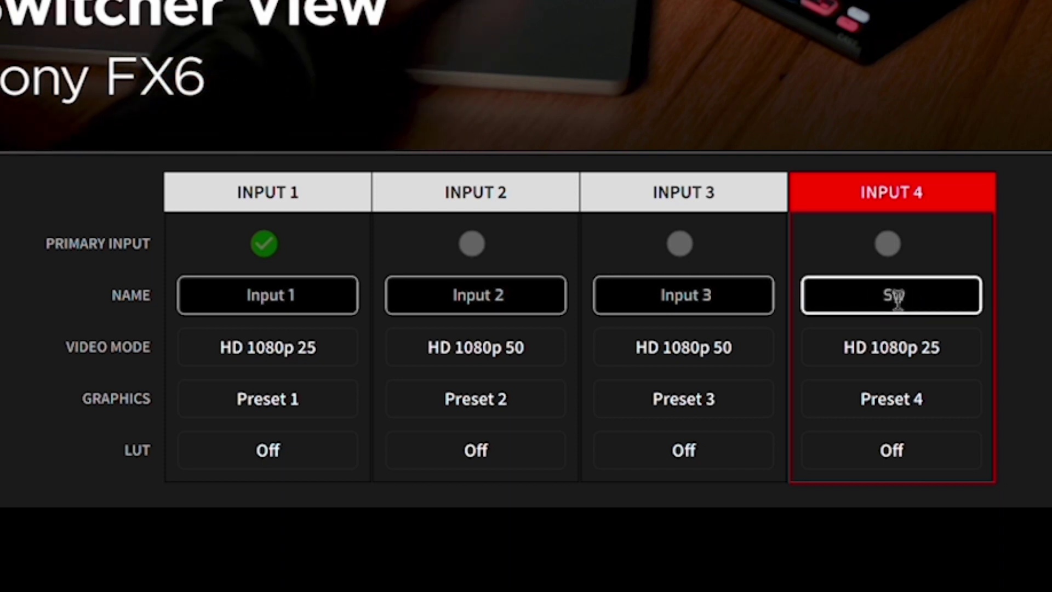
text(itcher)
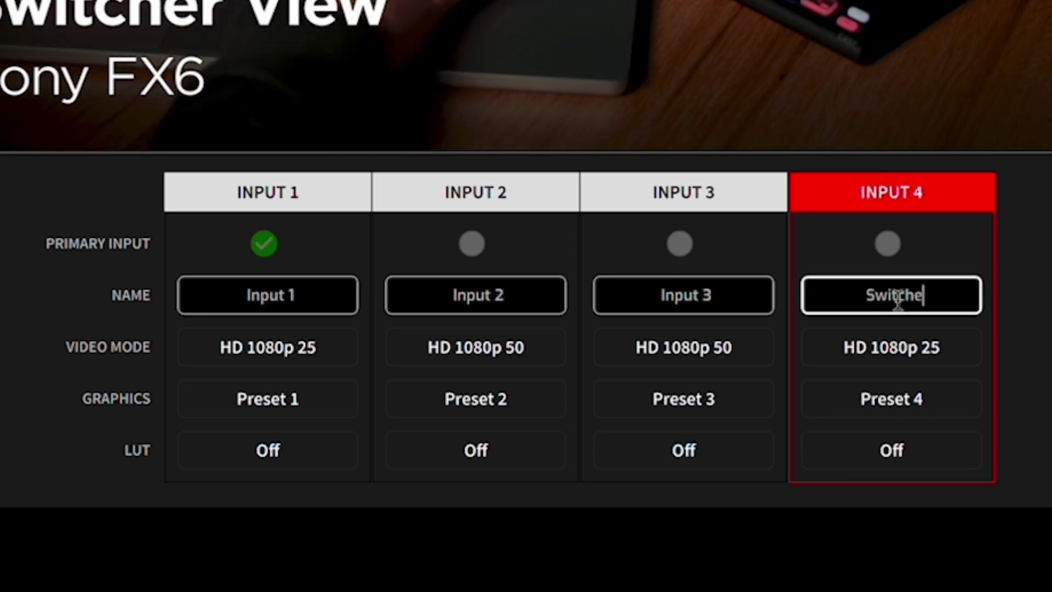
click(625, 291)
text(C-Cam)
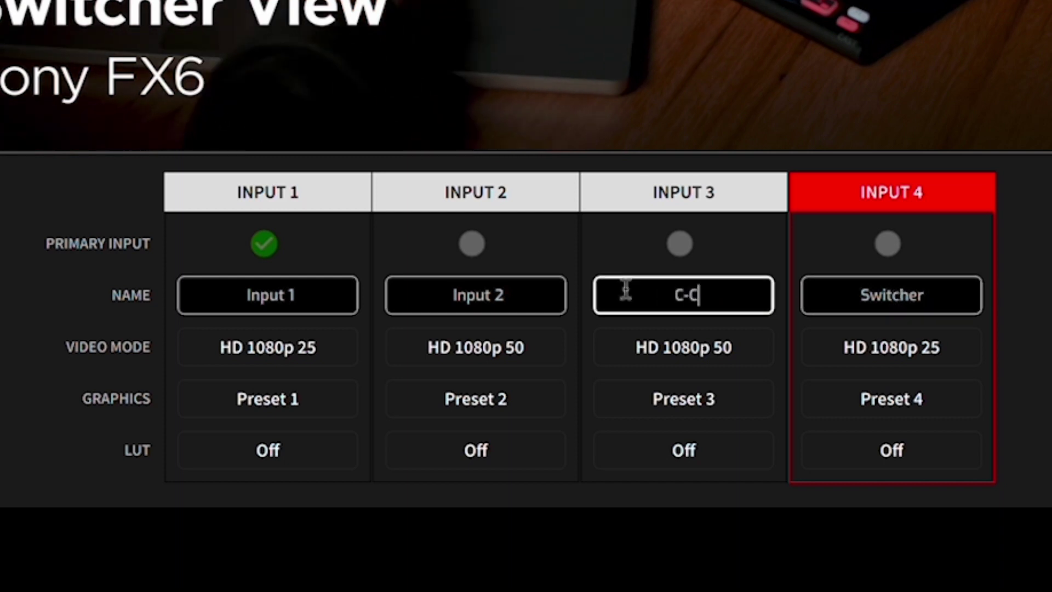
click(524, 295)
text(B-Cam)
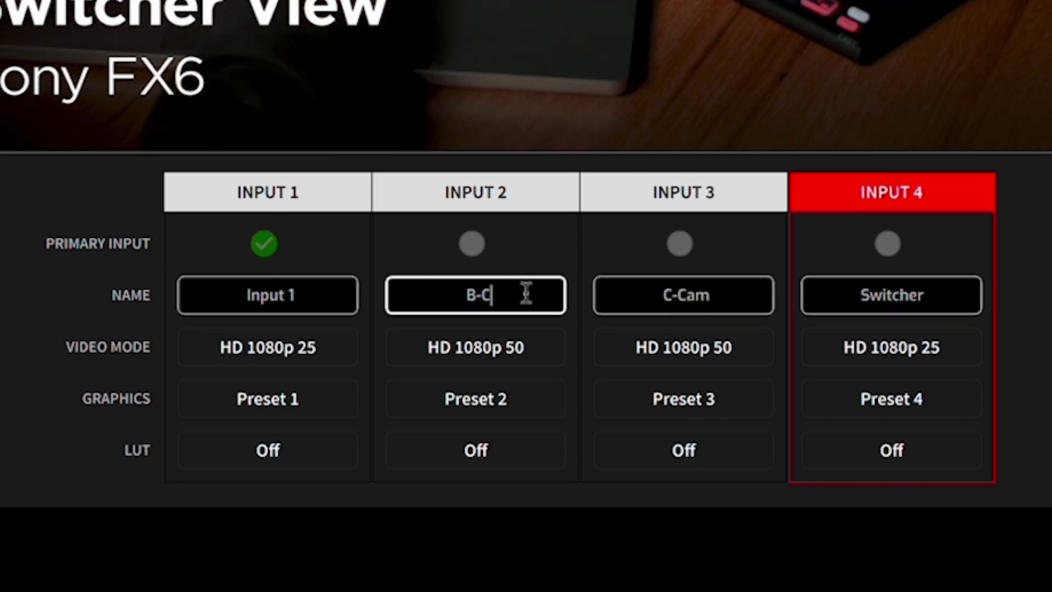
click(283, 298)
text(A-Cam)
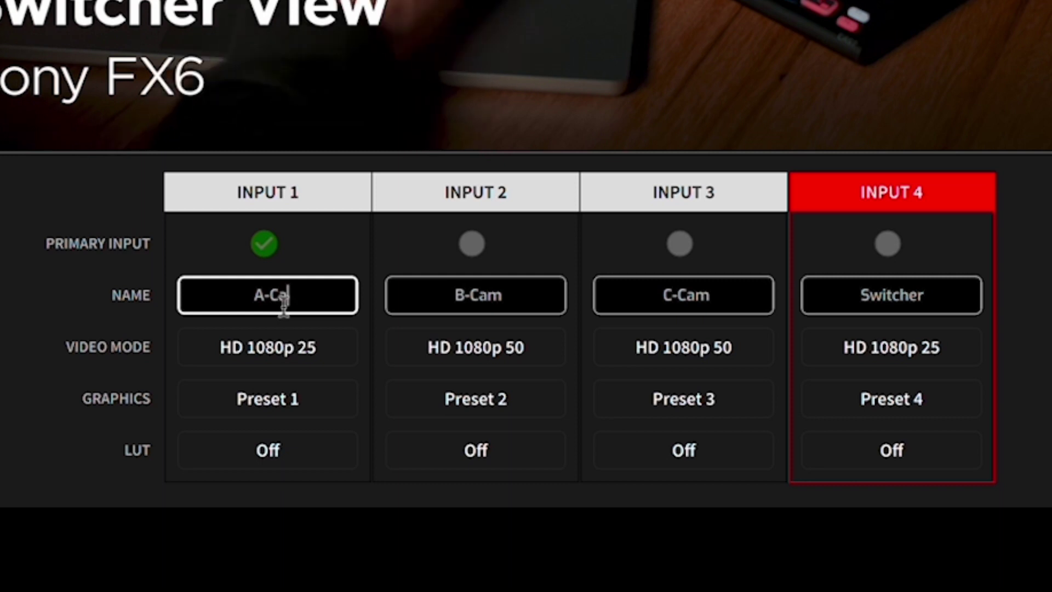
Step: Preview the A-Cam, B-Cam, C-Cam and Switcher inputs in turn
click(322, 192)
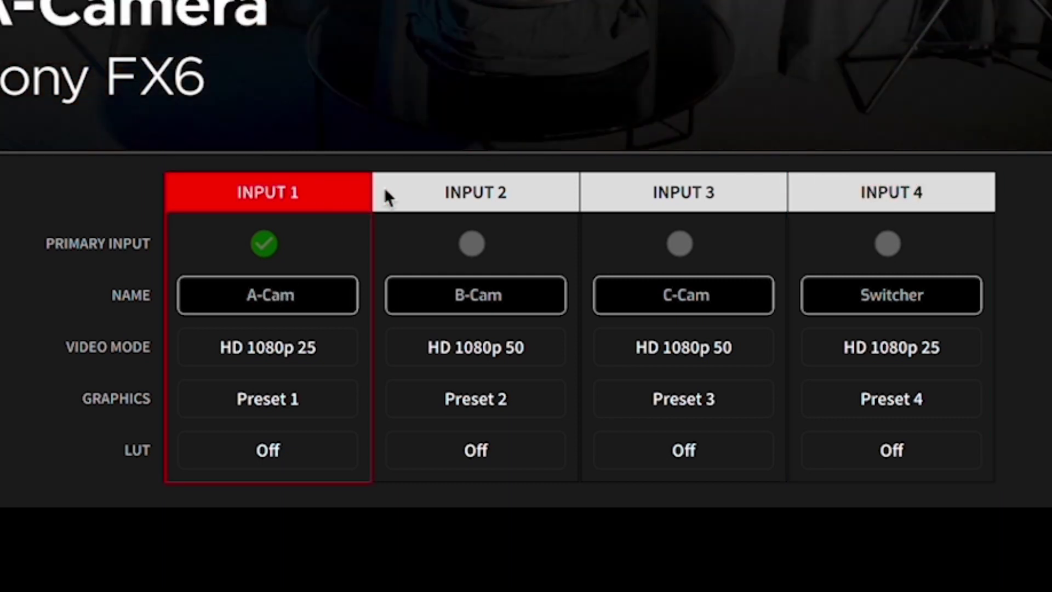
click(420, 198)
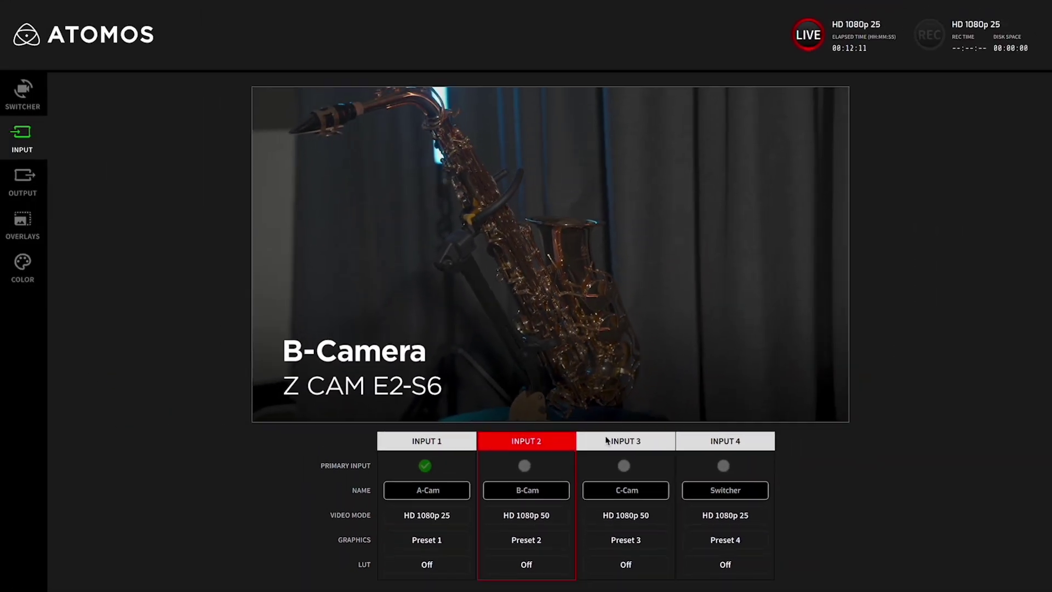
click(608, 440)
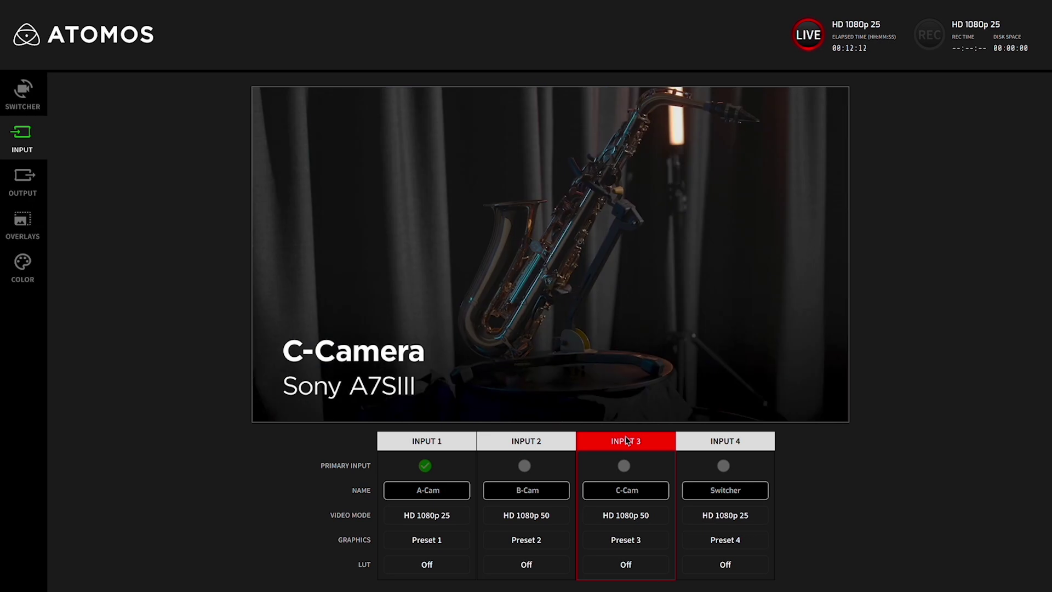
click(716, 445)
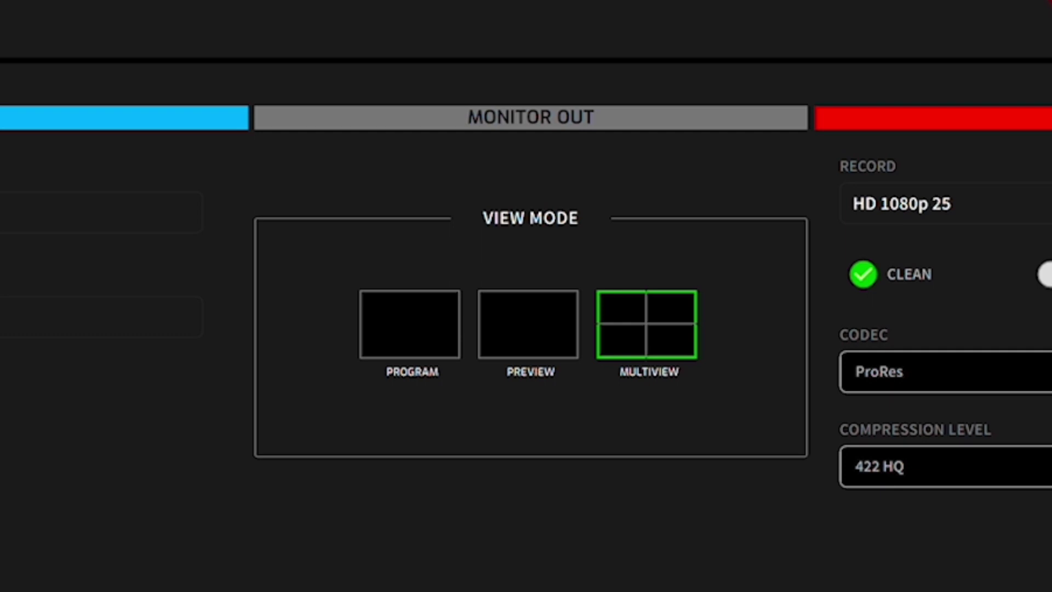
Step: Try the Program and then Preview monitor-out view modes
click(433, 321)
click(510, 340)
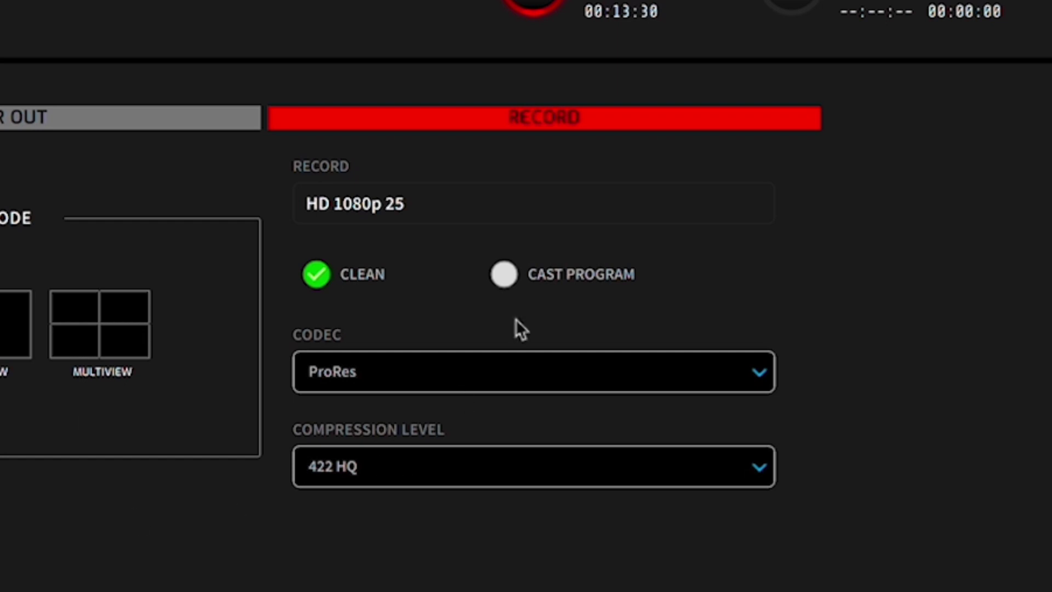
click(512, 271)
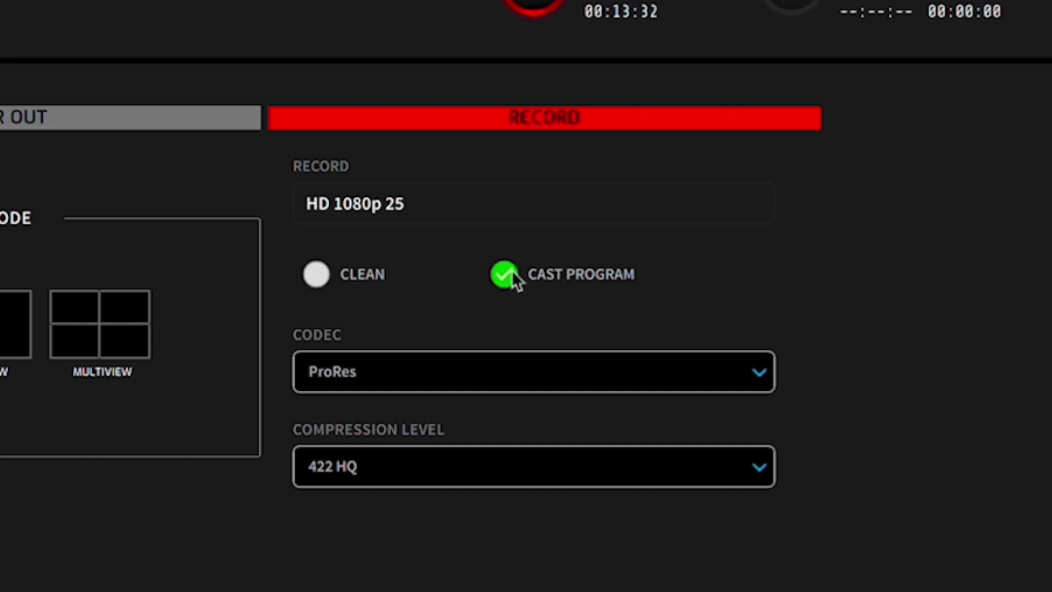
click(308, 274)
click(413, 362)
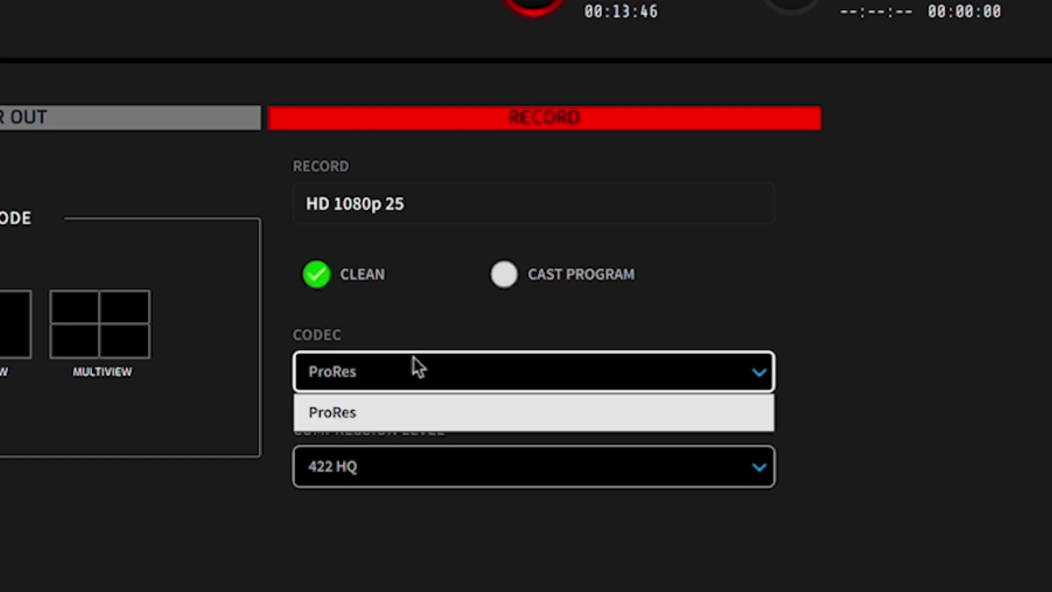
click(376, 417)
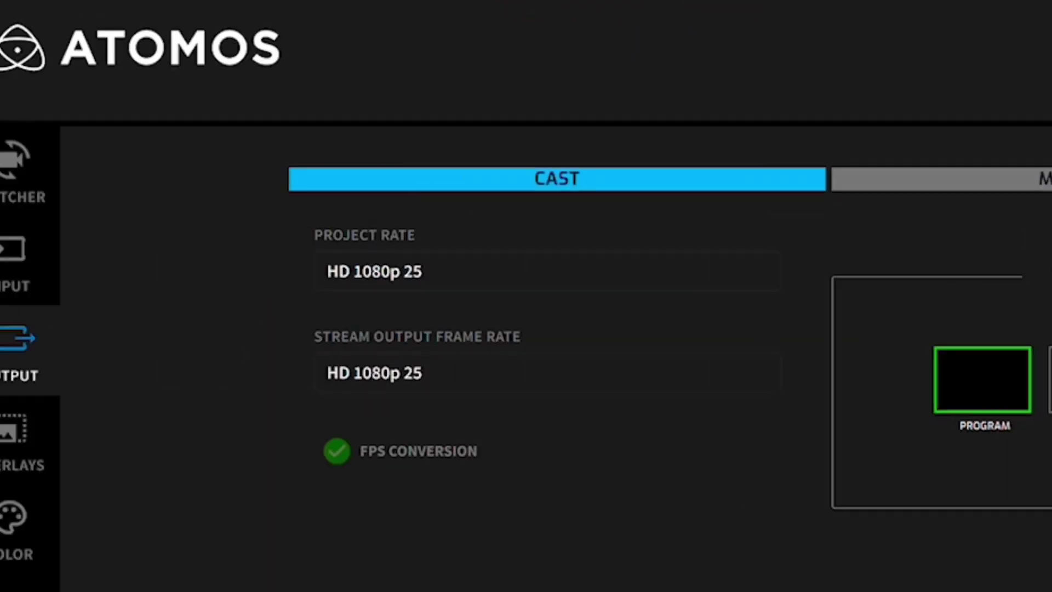
Step: Upload the white Atomos logo file atomos-logo-vertical-2021-W to Slot 8 on the unit
click(129, 444)
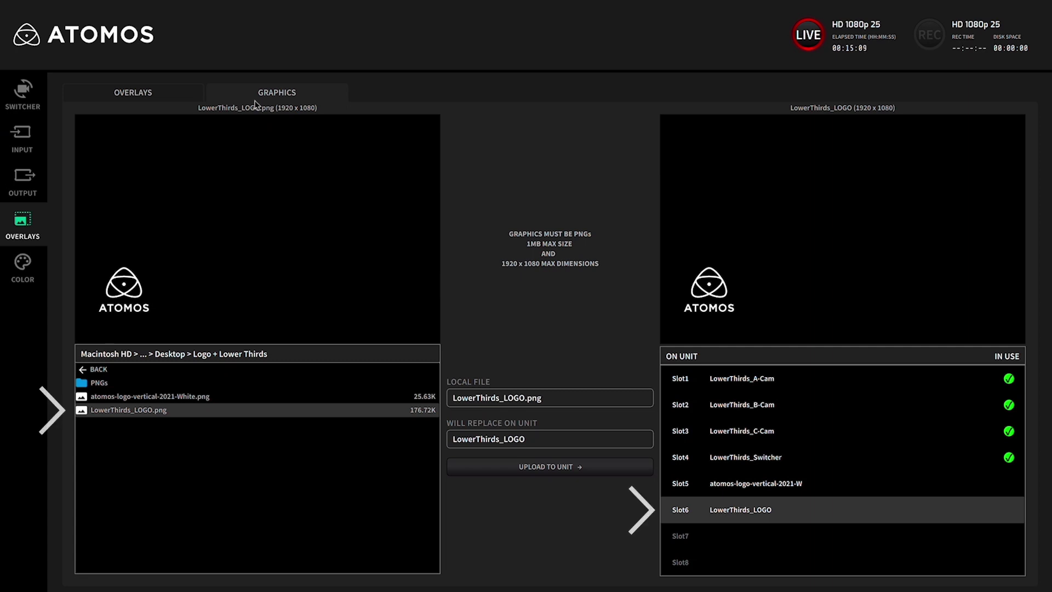
click(304, 397)
click(524, 468)
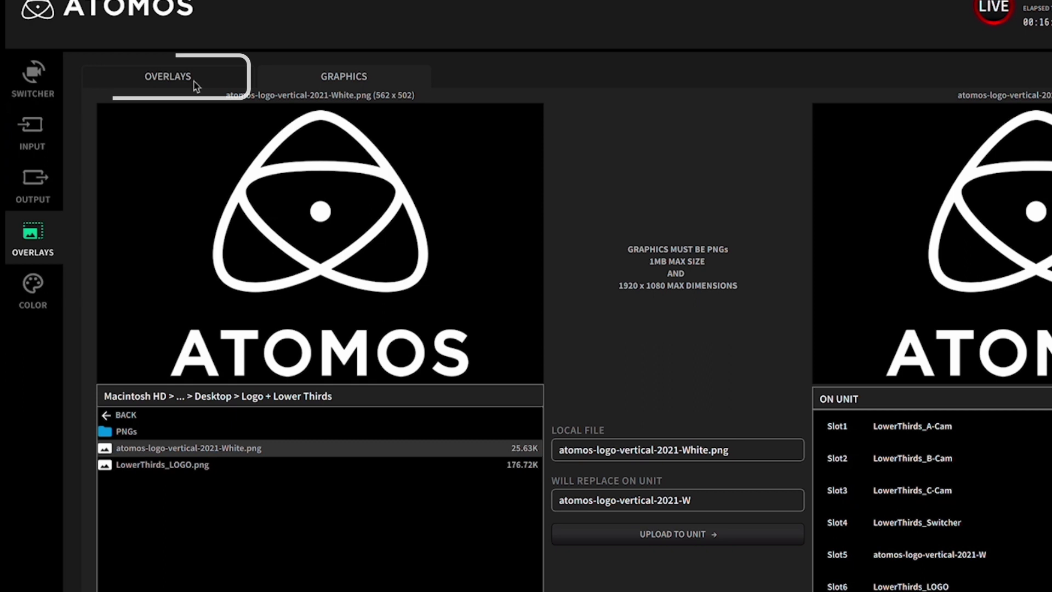
Step: Browse overlay Presets 1–4 and rename Preset 1's overlay to 'A-Camera'
click(153, 94)
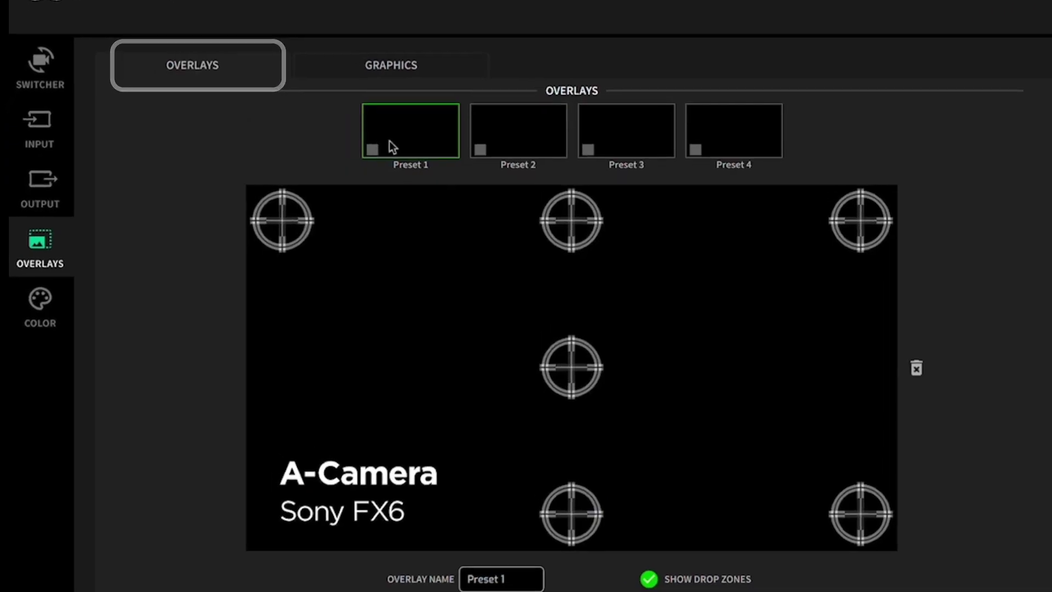
click(505, 136)
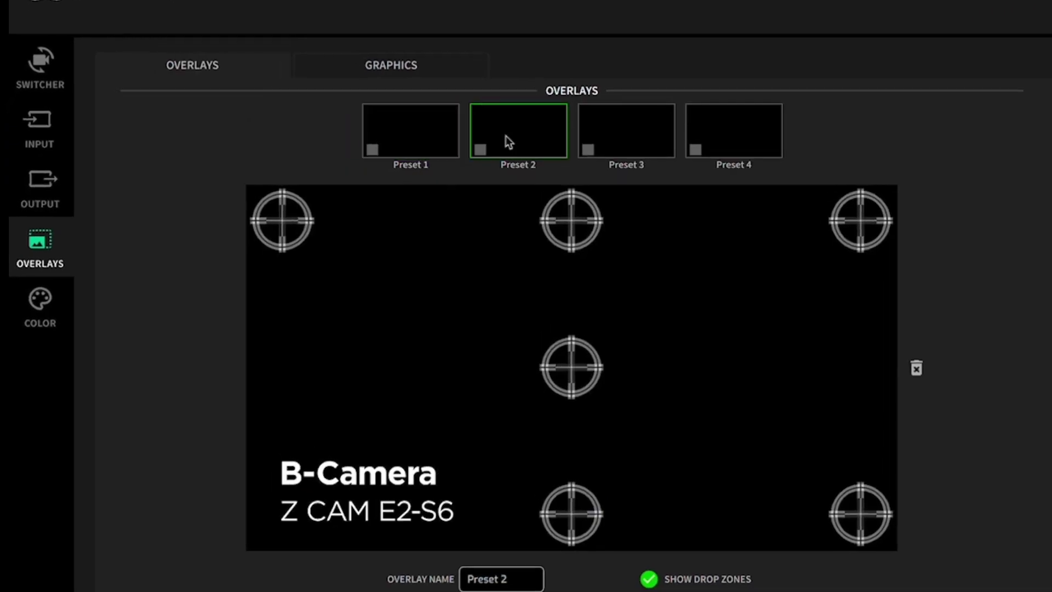
click(604, 138)
click(715, 143)
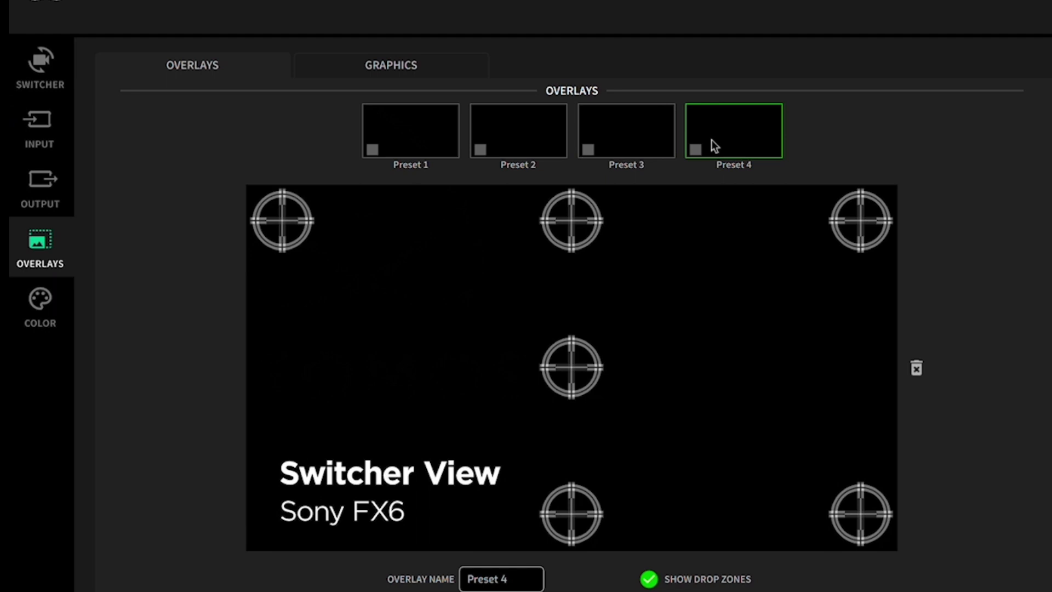
click(428, 126)
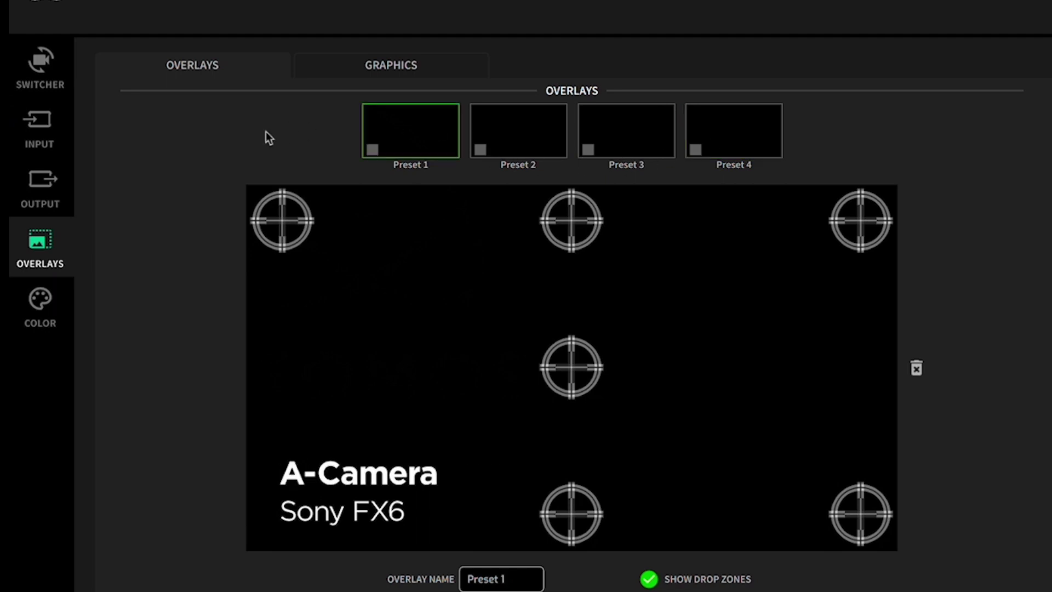
triple_click(517, 580)
text(A-Camera)
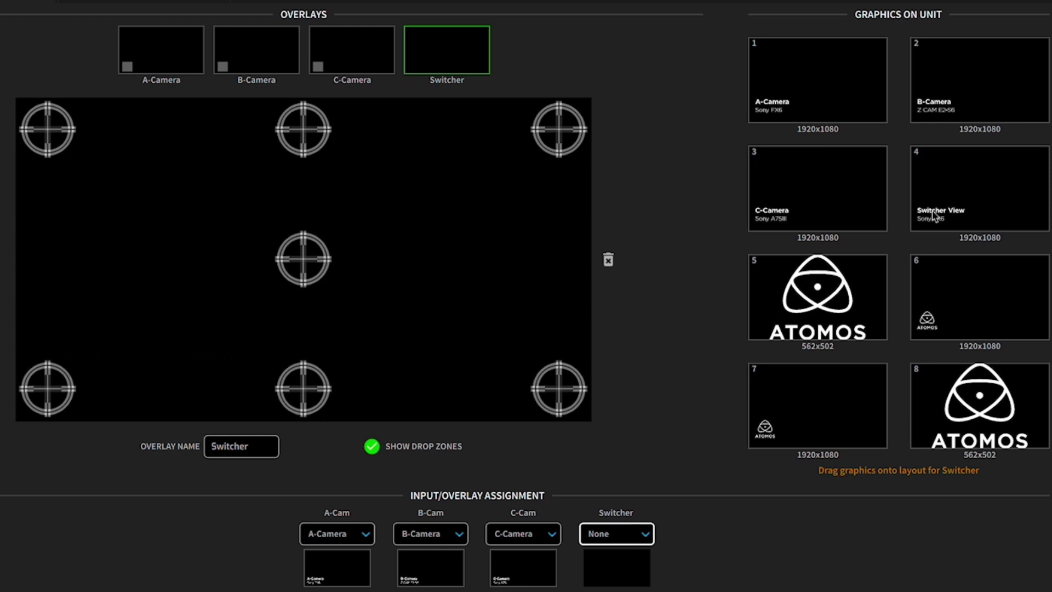
Step: Place the Switcher View graphic at the bottom-left and assign the Switcher overlay to the Switcher input
drag(934, 217, 47, 385)
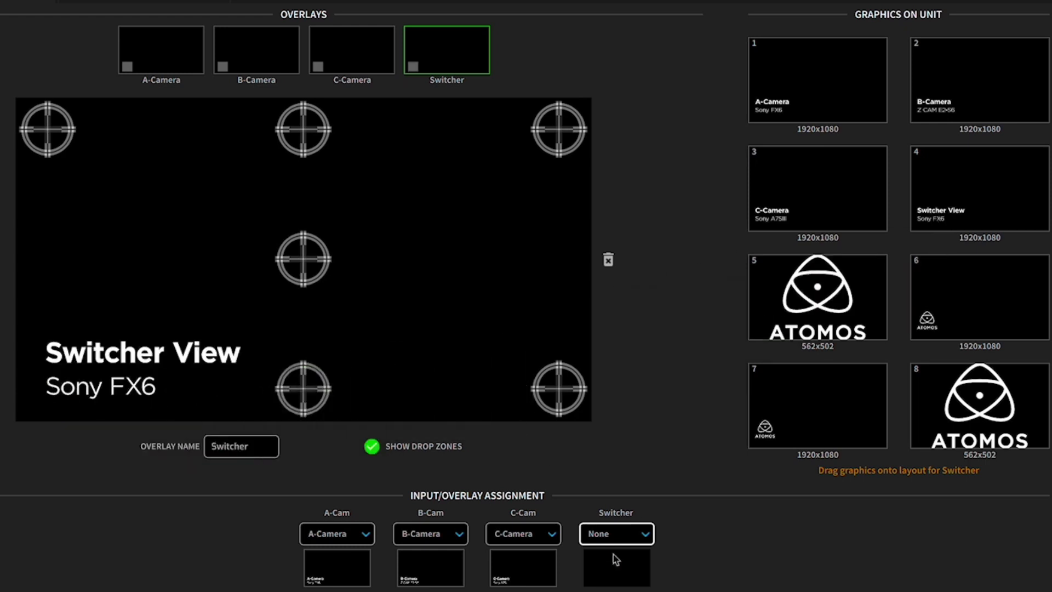
click(615, 539)
click(621, 488)
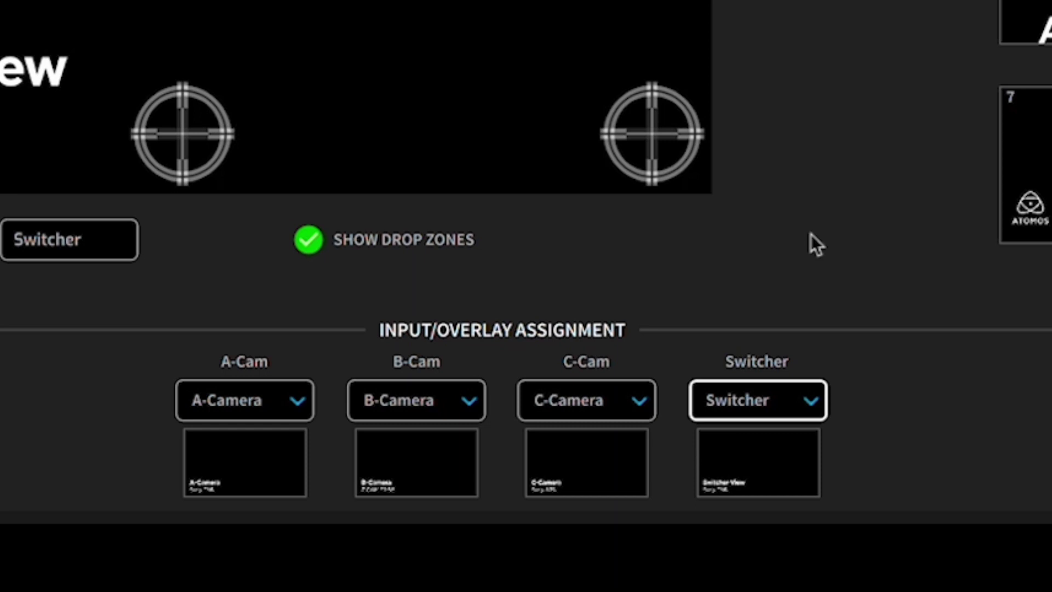
click(764, 413)
click(765, 323)
click(629, 398)
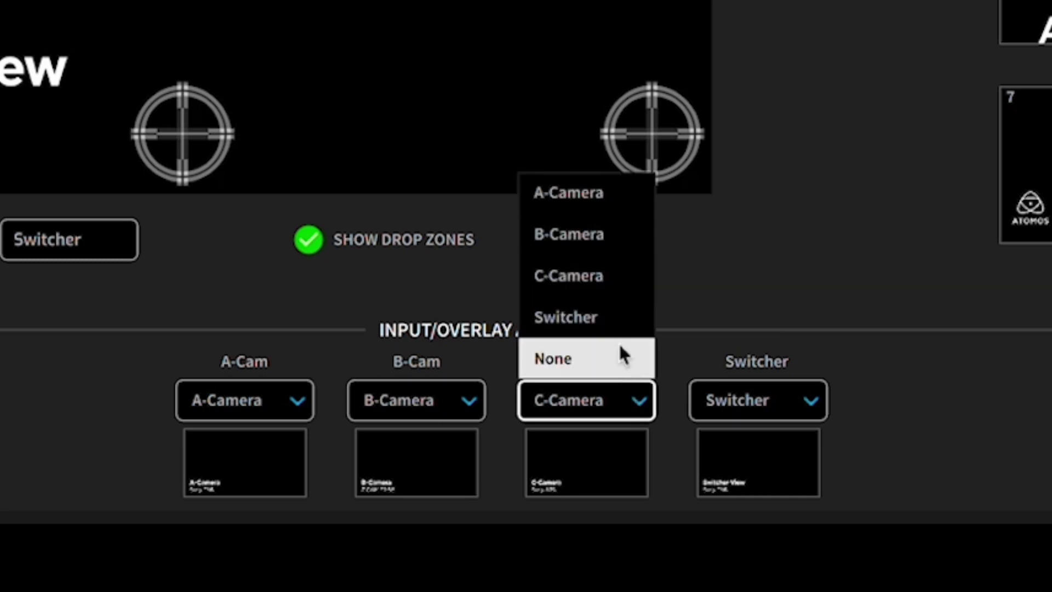
click(610, 287)
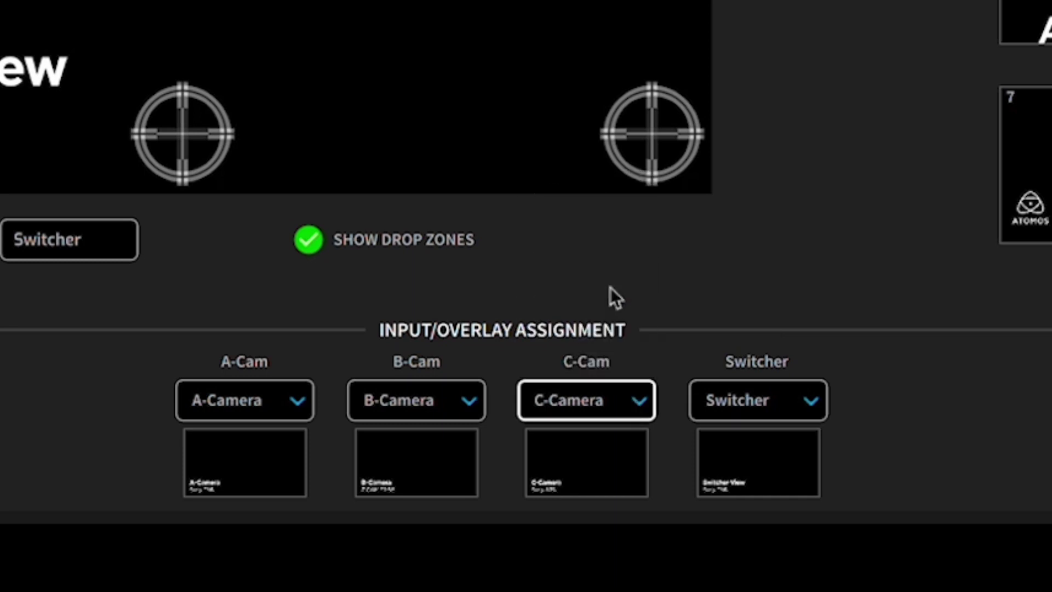
click(412, 395)
click(439, 244)
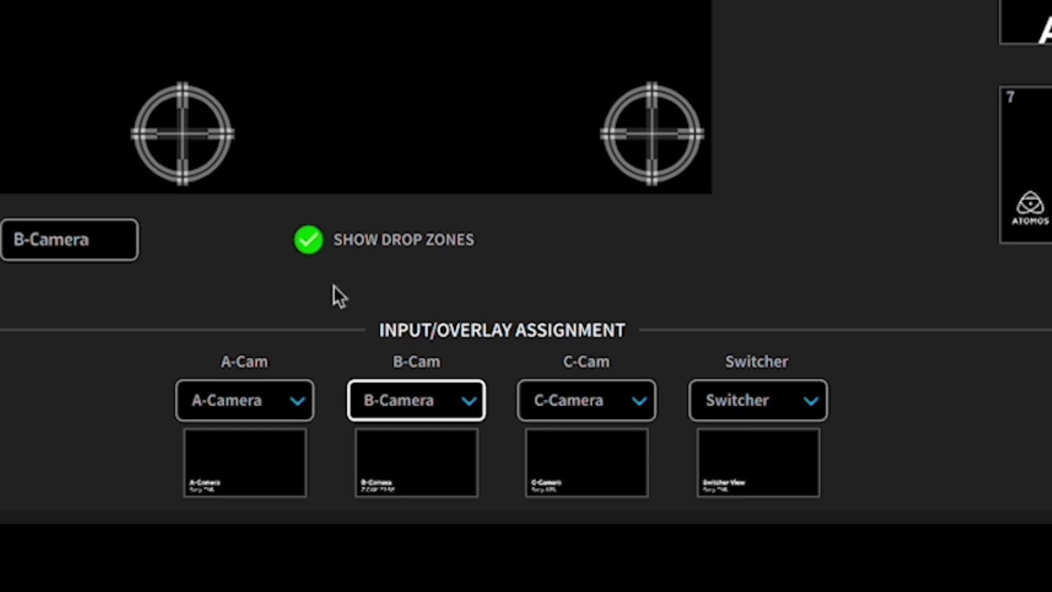
click(240, 390)
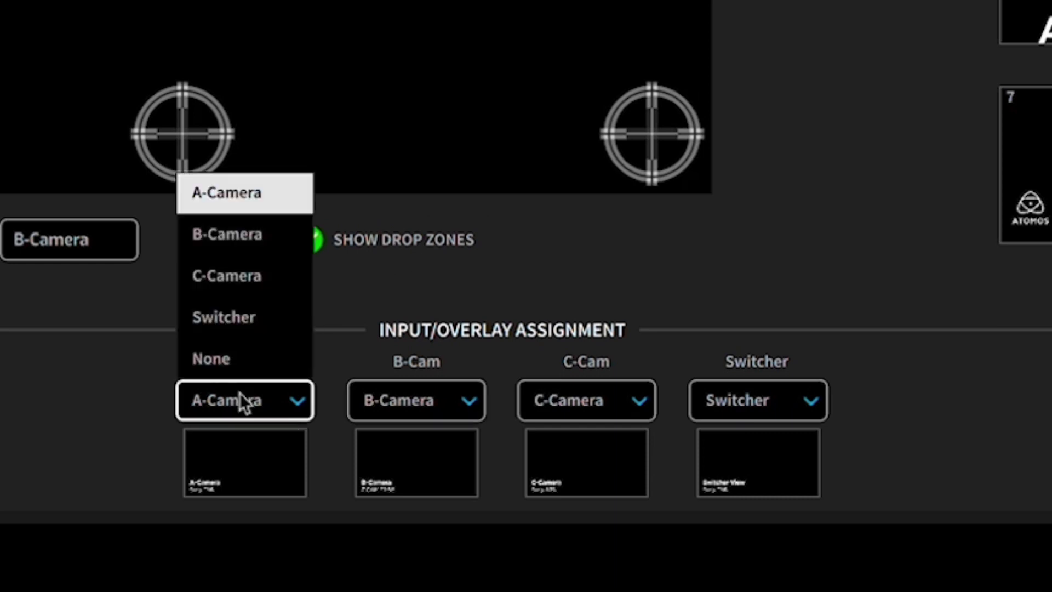
click(245, 198)
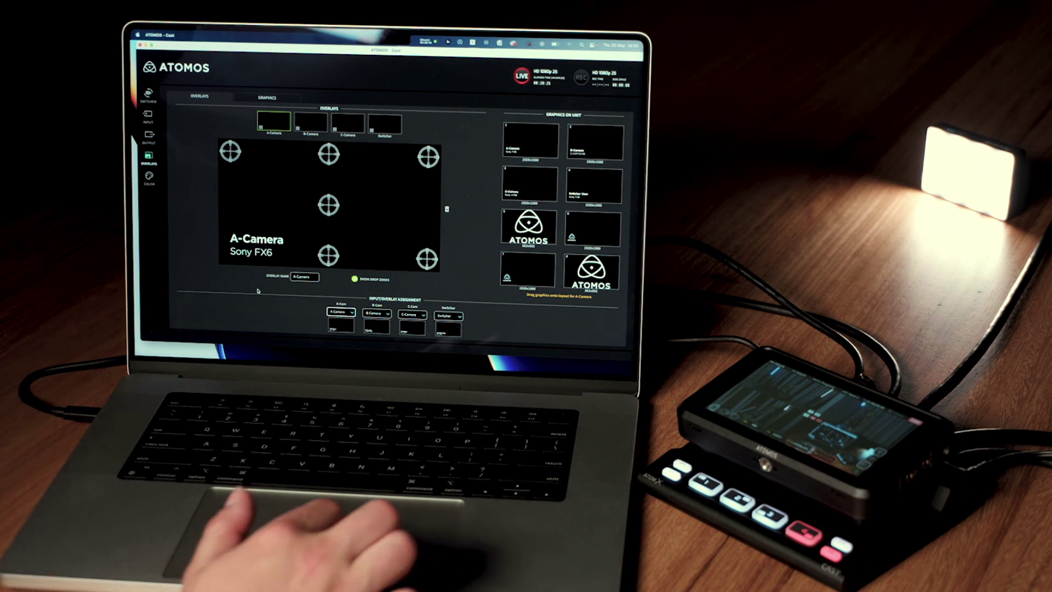
Step: Show the Color page's Input Color Setup with Input Source left on Switcher
click(149, 176)
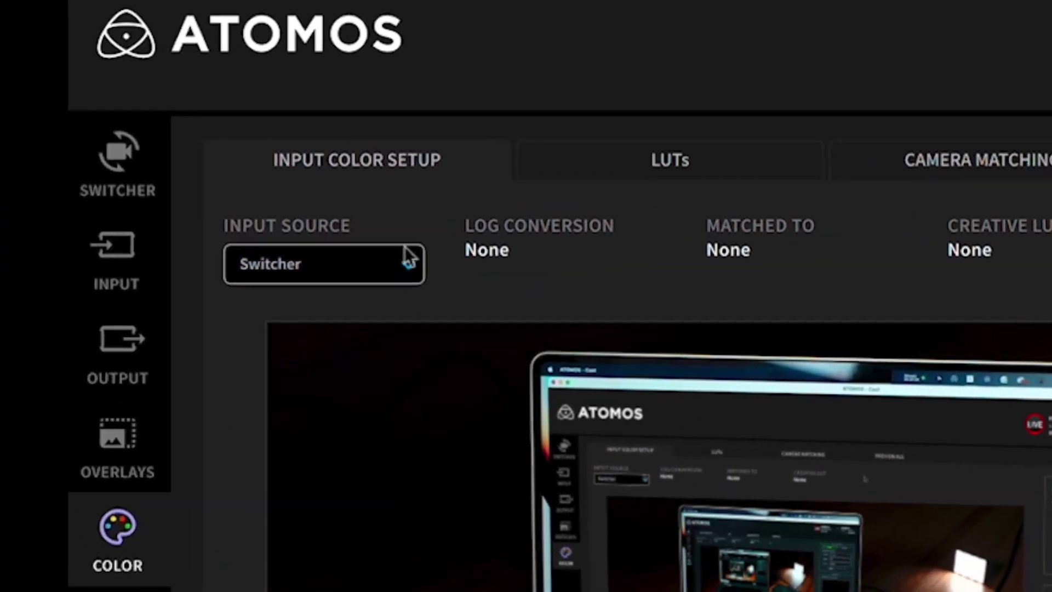
Step: Target A-Cam and apply the Sony S-Log3 / S-Gamut3 log conversion to it
click(404, 248)
click(317, 307)
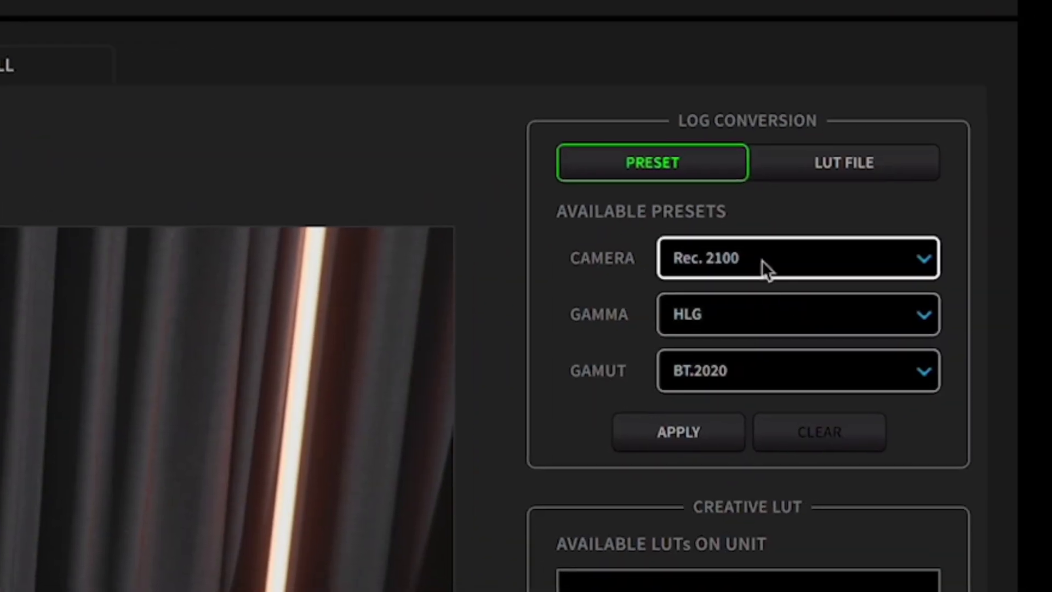
click(762, 261)
click(737, 289)
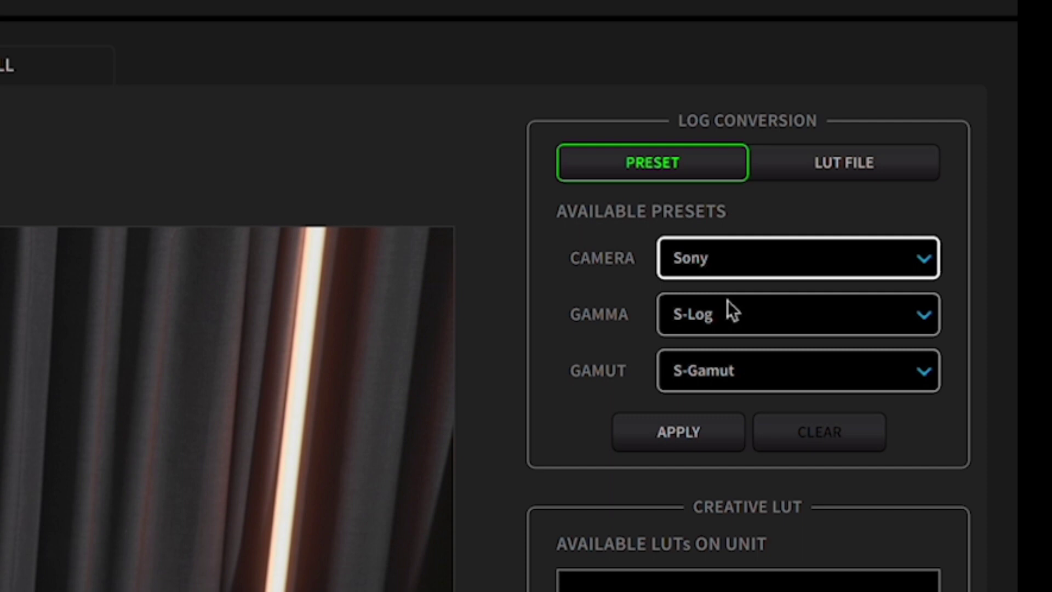
click(728, 300)
click(701, 434)
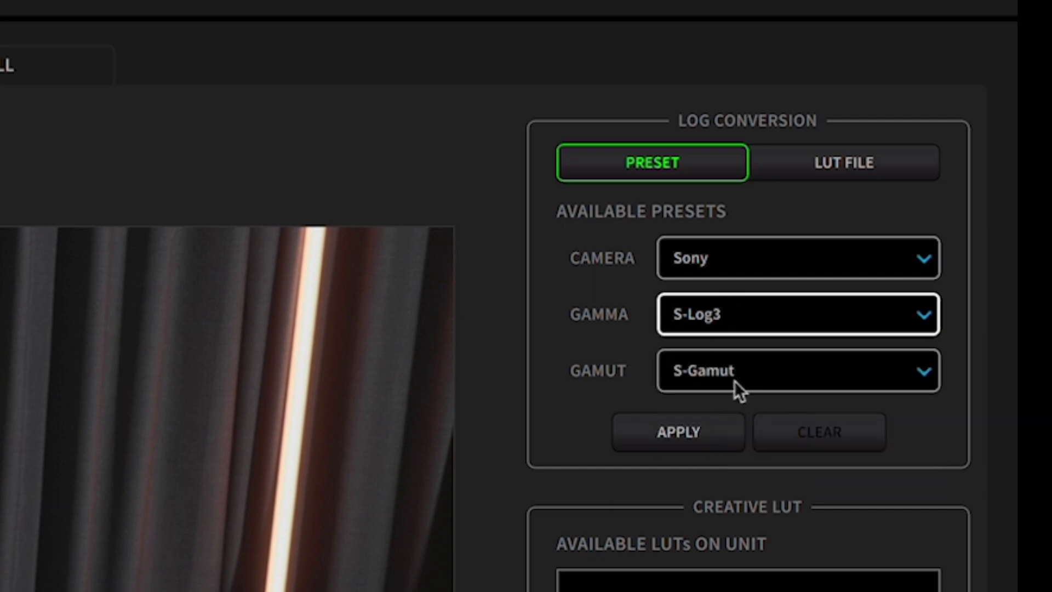
click(734, 380)
click(731, 452)
click(688, 426)
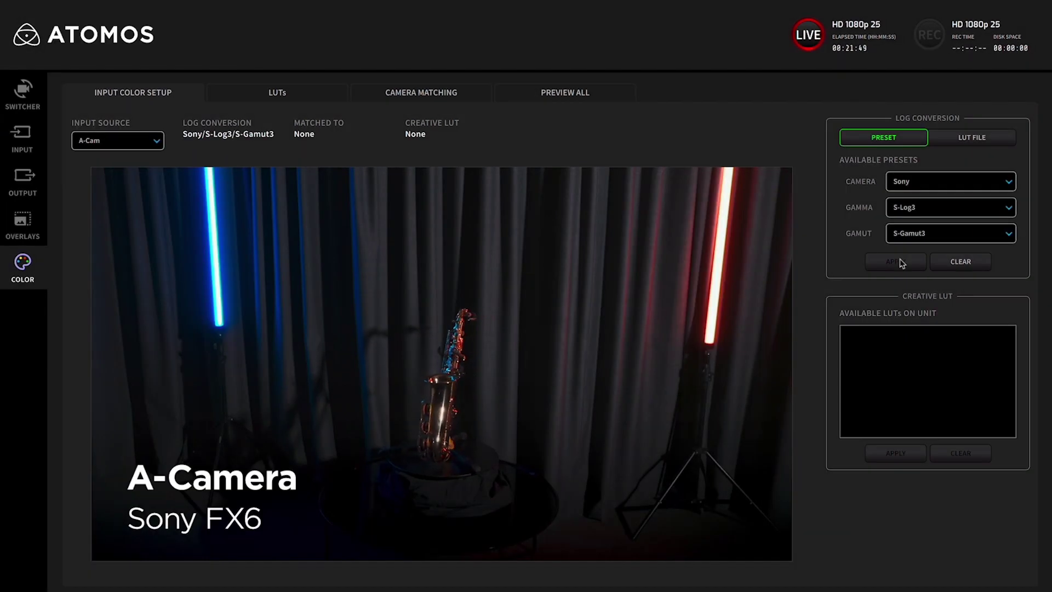
Step: Clear that conversion and apply the first Phantom ARRI LUT from the Desktop's ARRI LUTs Slog3 folder
click(961, 262)
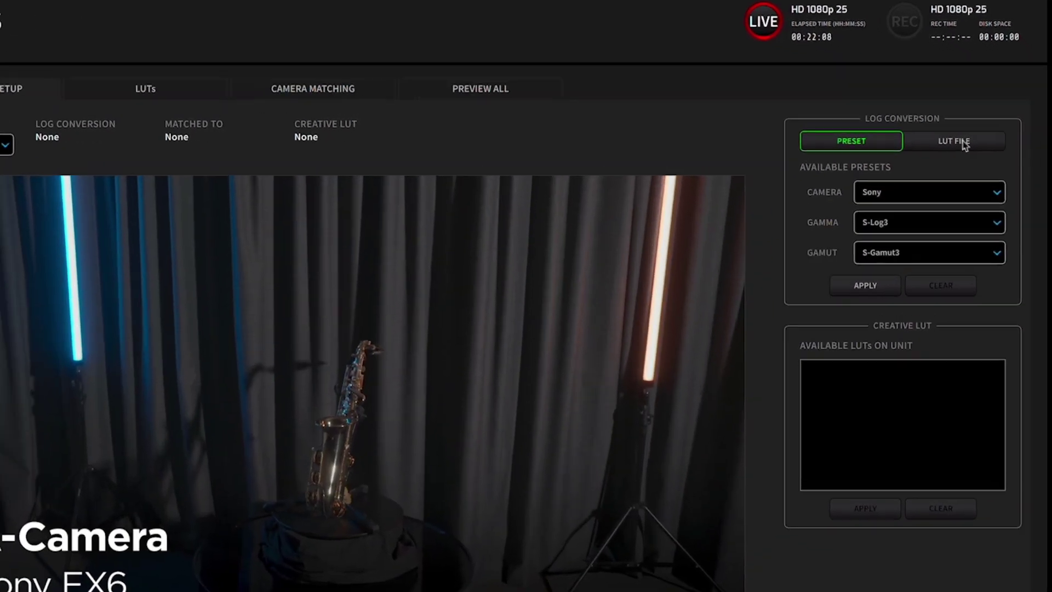
click(963, 144)
click(833, 234)
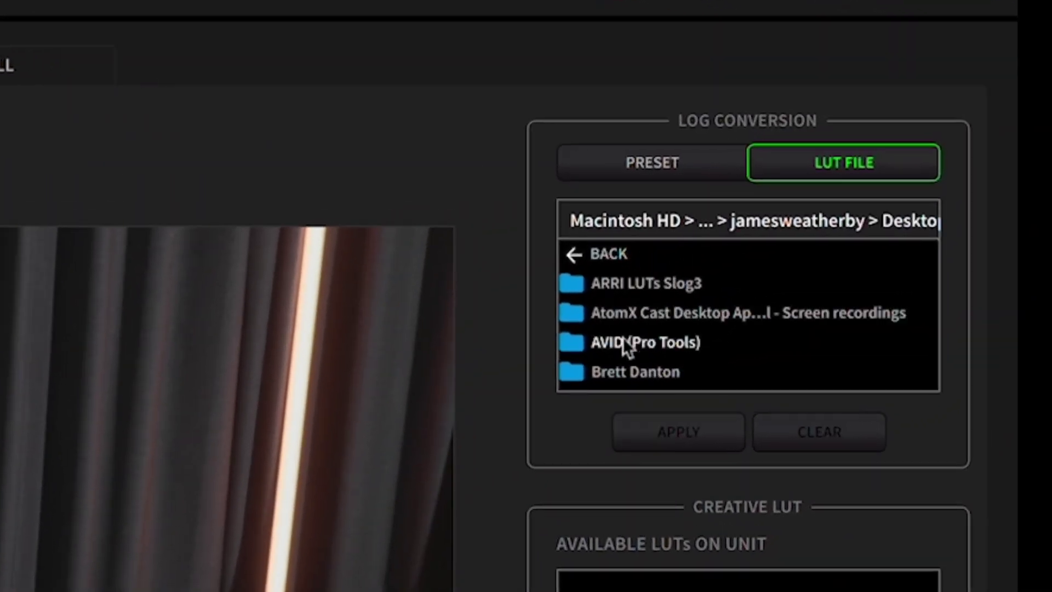
click(634, 286)
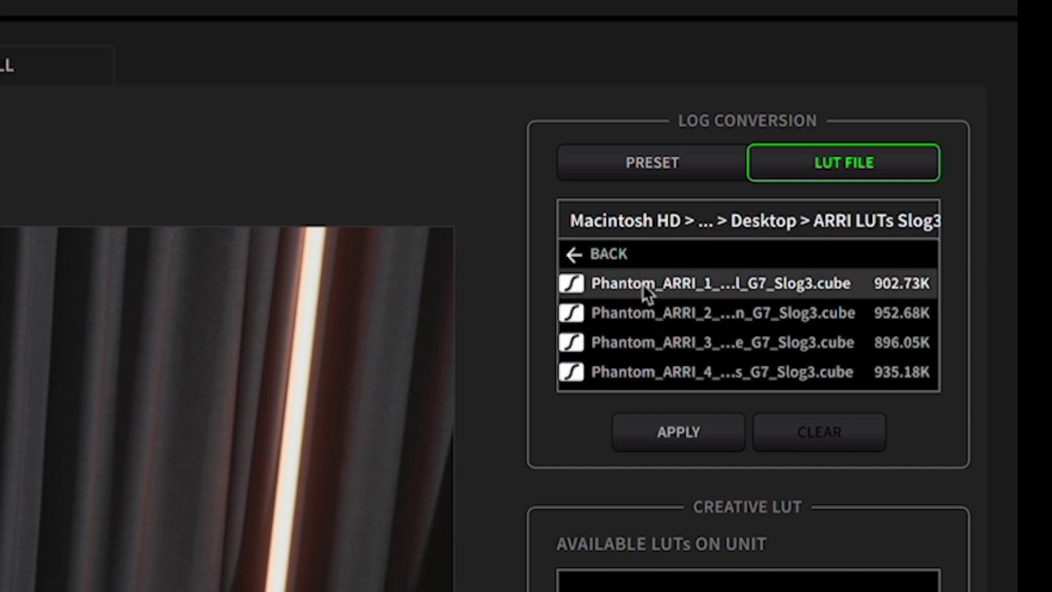
click(662, 422)
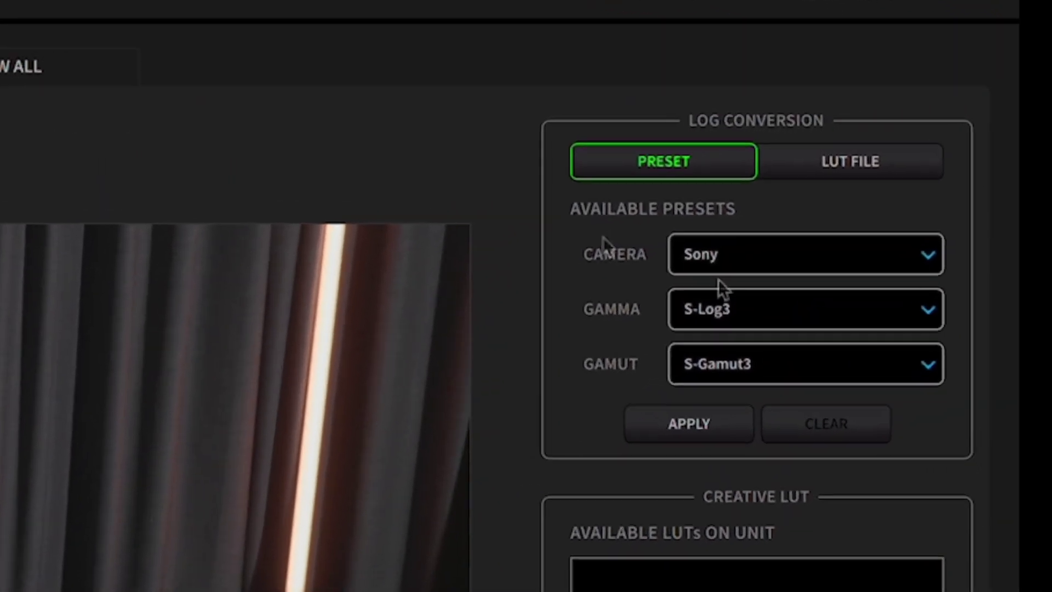
click(875, 196)
click(707, 299)
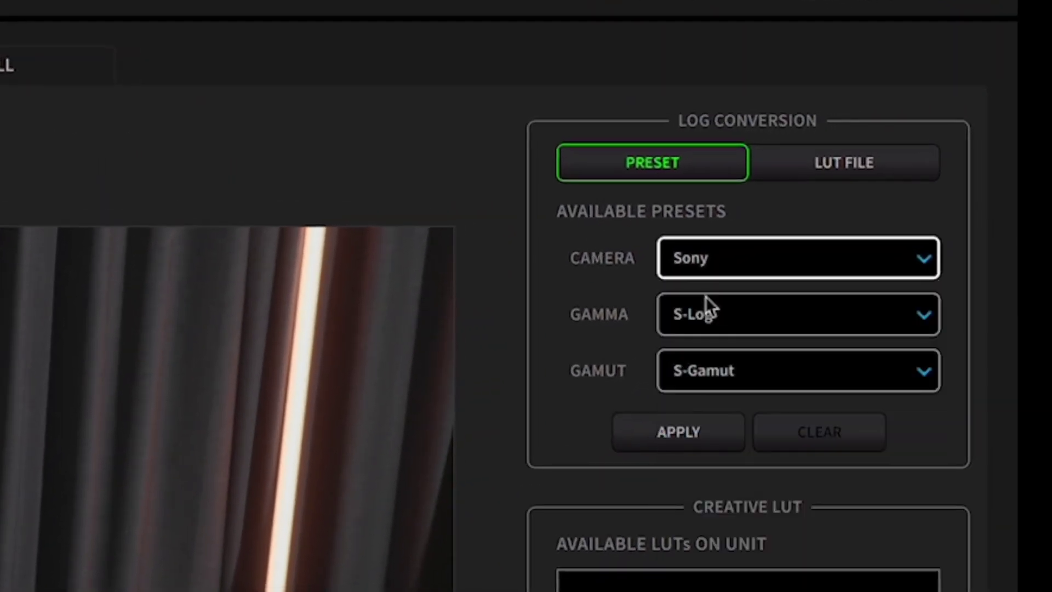
click(706, 308)
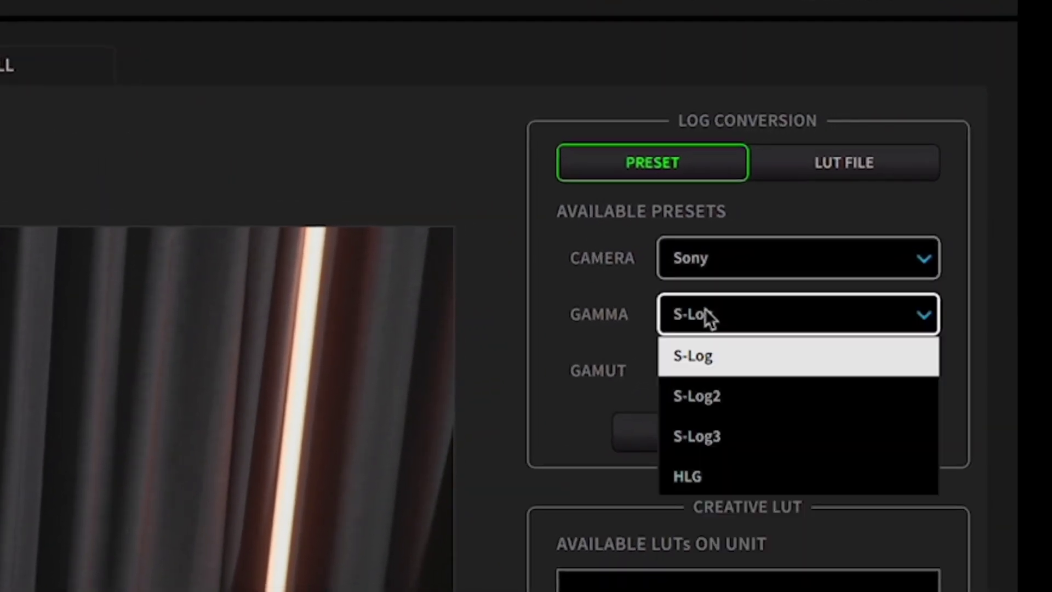
click(701, 422)
click(728, 375)
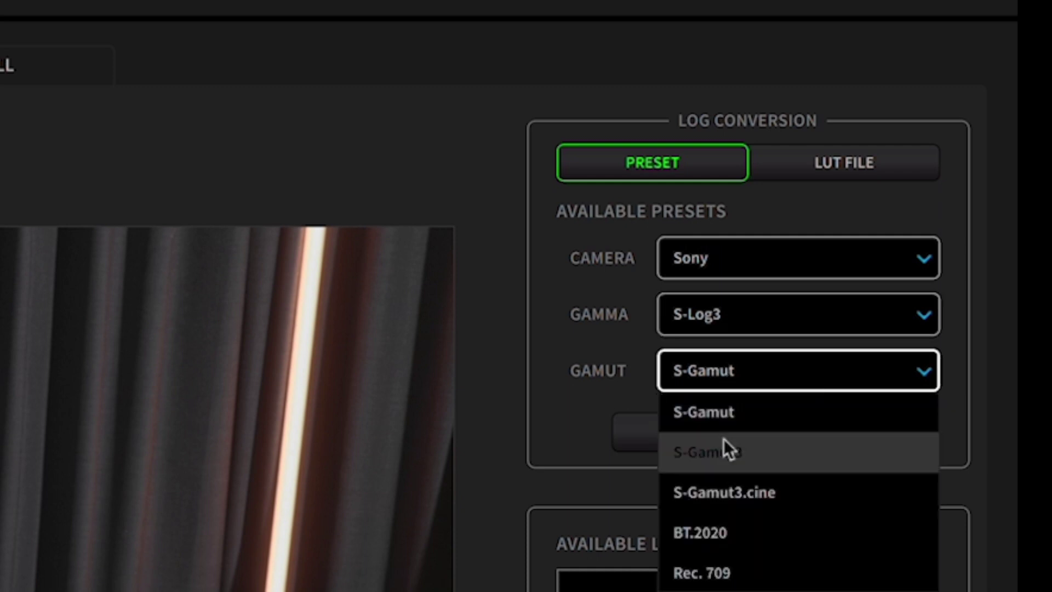
click(726, 448)
click(655, 428)
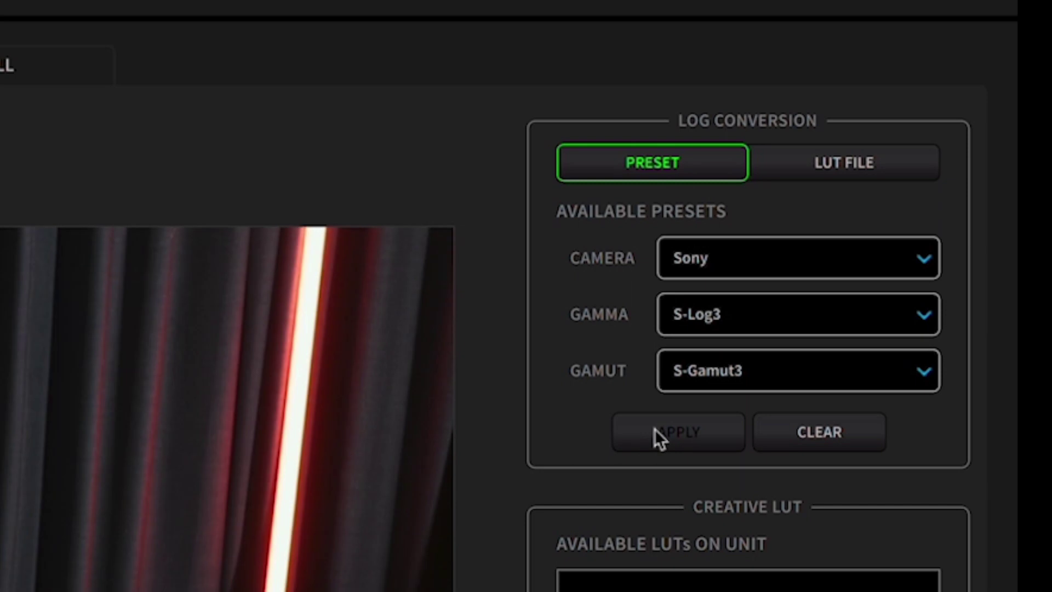
click(823, 426)
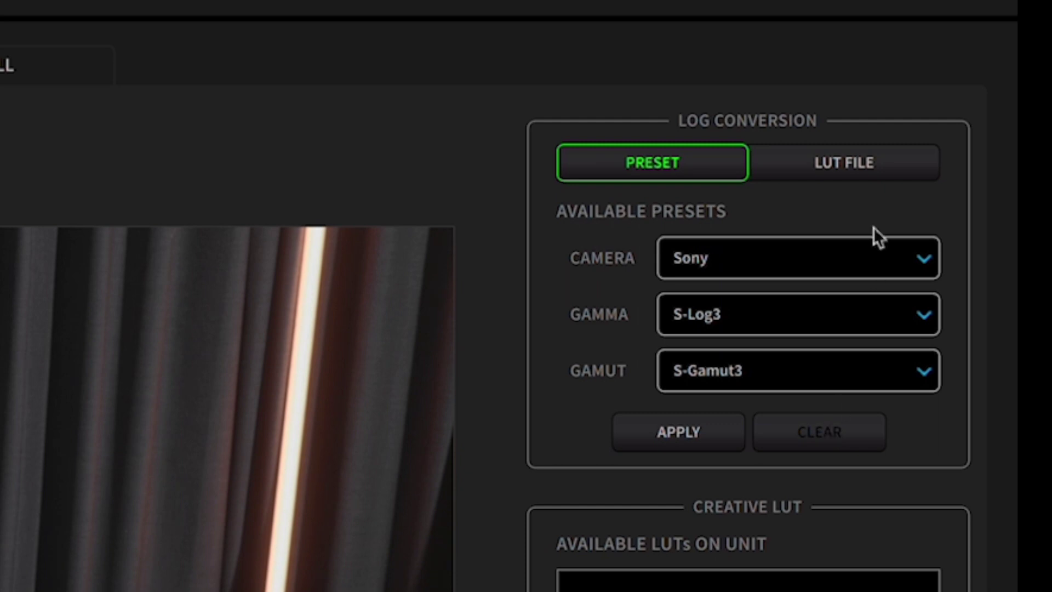
Step: Apply the LUT 1_1.NINJVP_S001_S001_T003 (1) cube file as A-Cam's log conversion, then clear it
click(848, 156)
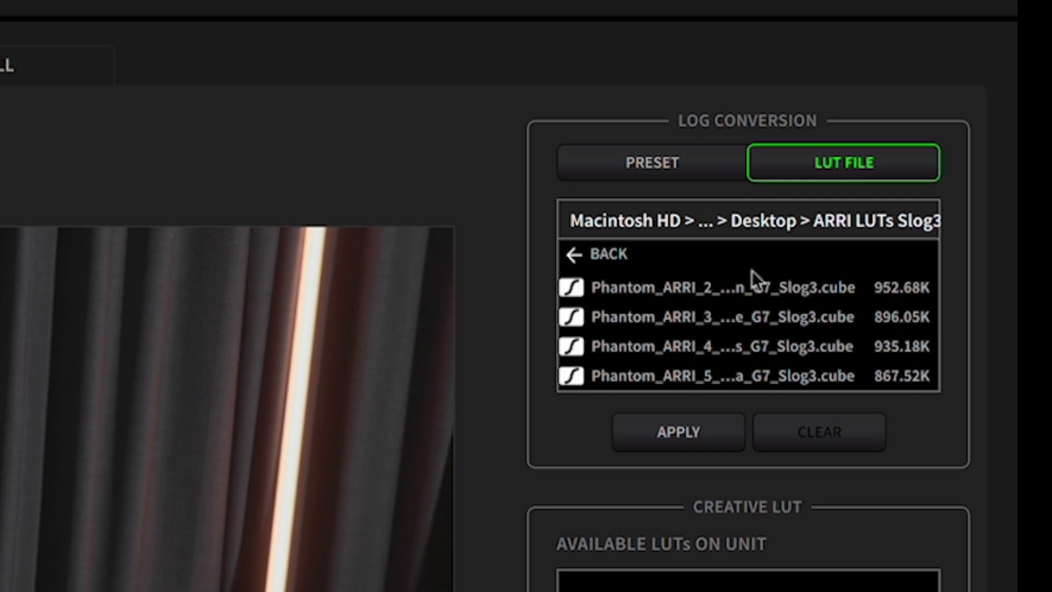
scroll(746, 281, up, 2)
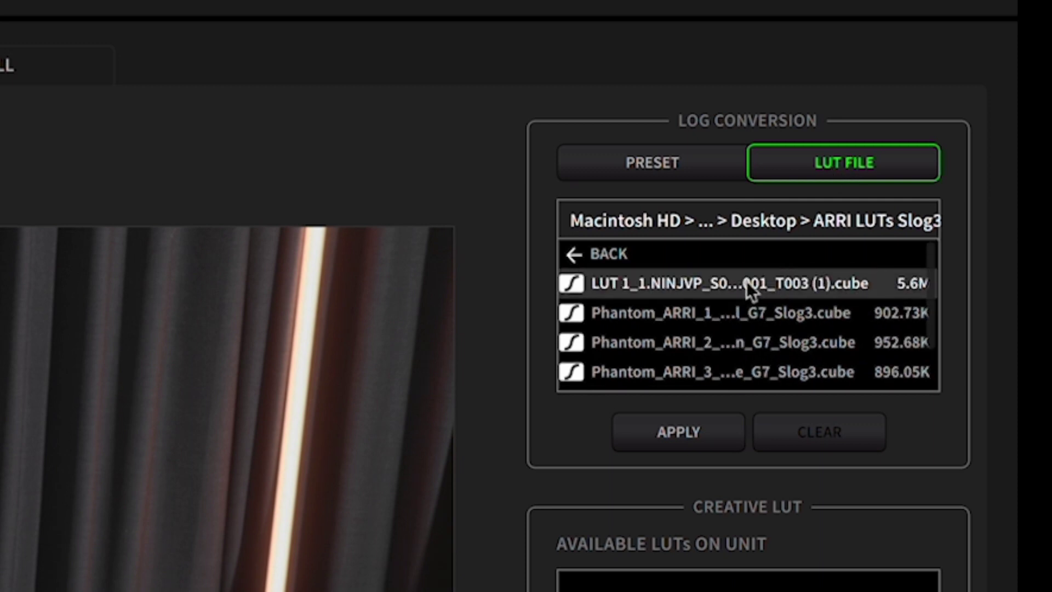
click(738, 281)
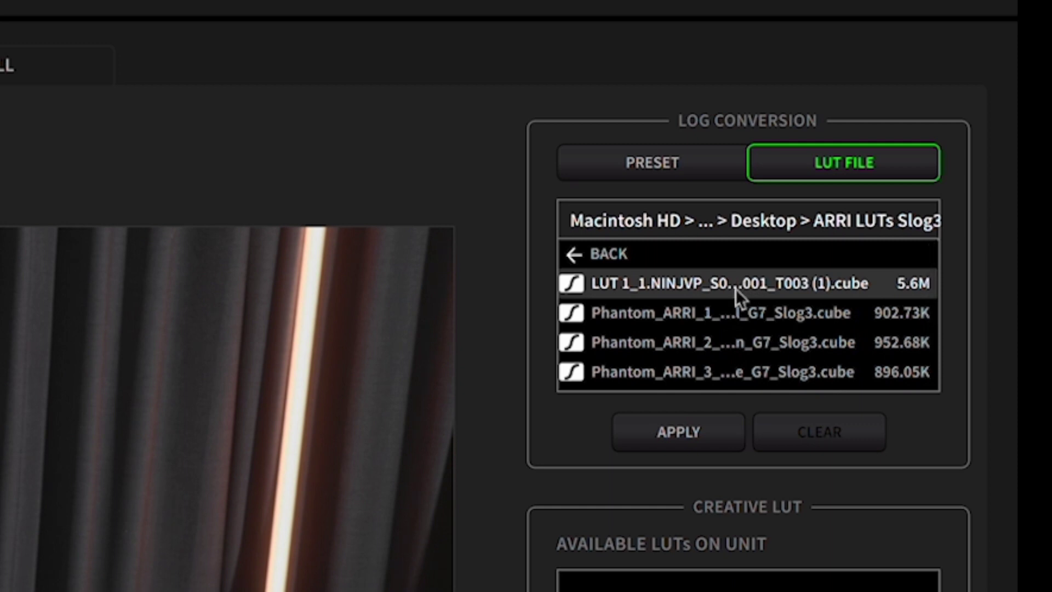
click(683, 425)
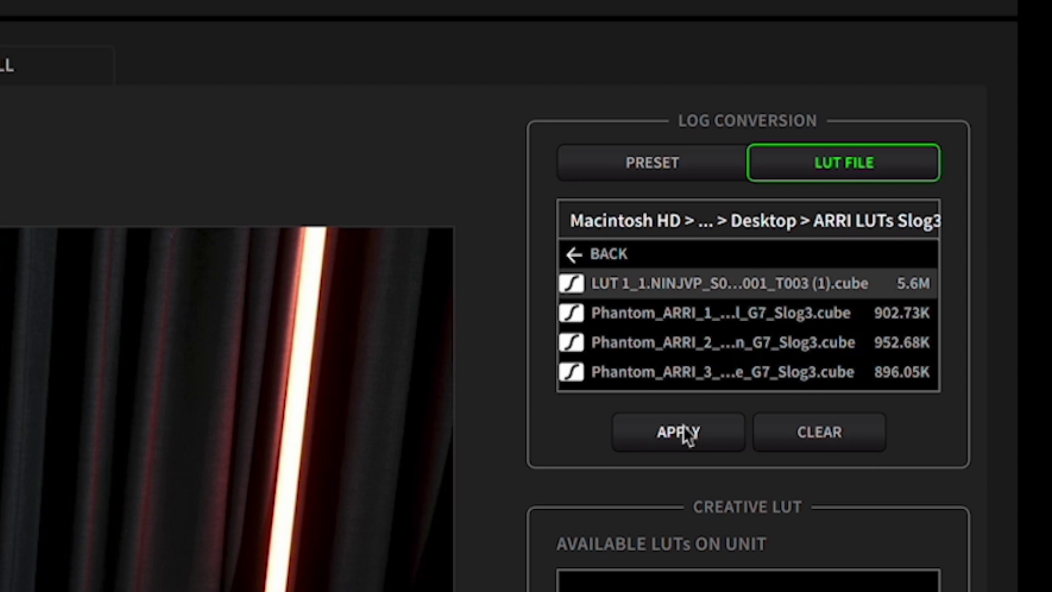
click(840, 450)
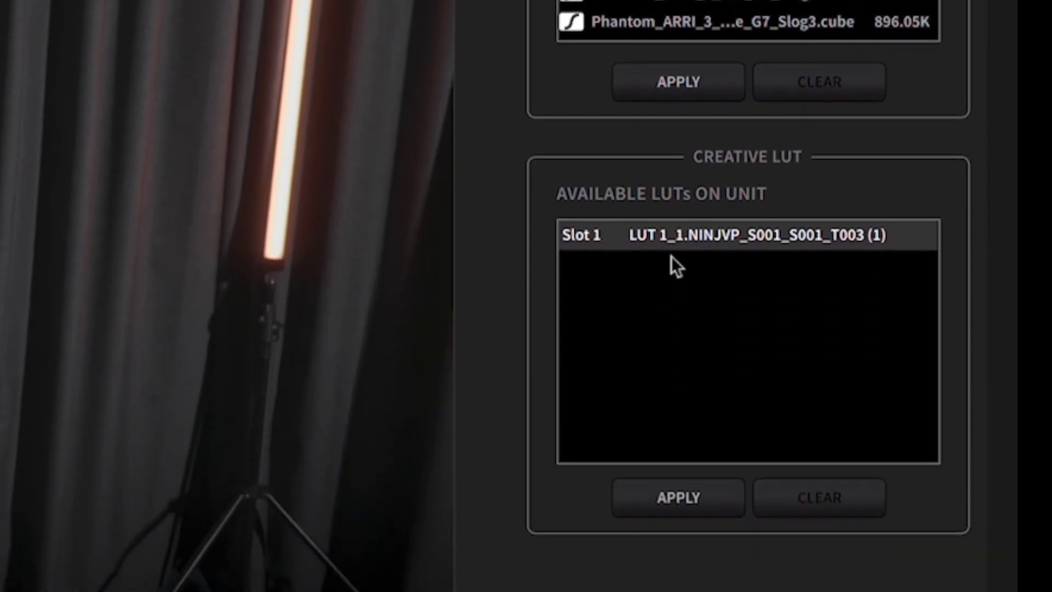
Step: Apply and then clear the Slot 1 creative LUT on A-Cam, then go to the LUTs page
click(660, 487)
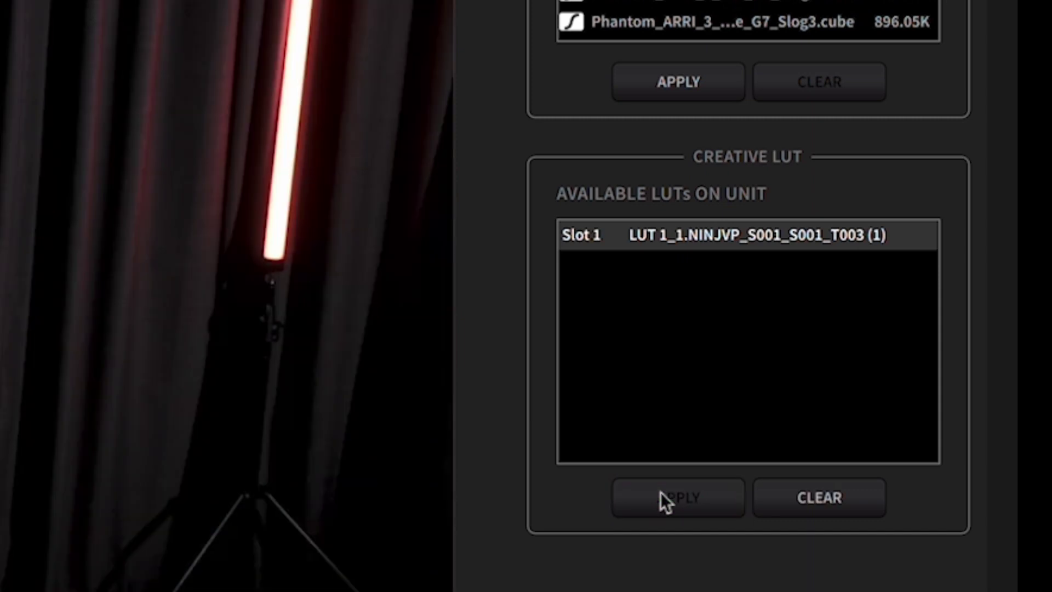
click(795, 513)
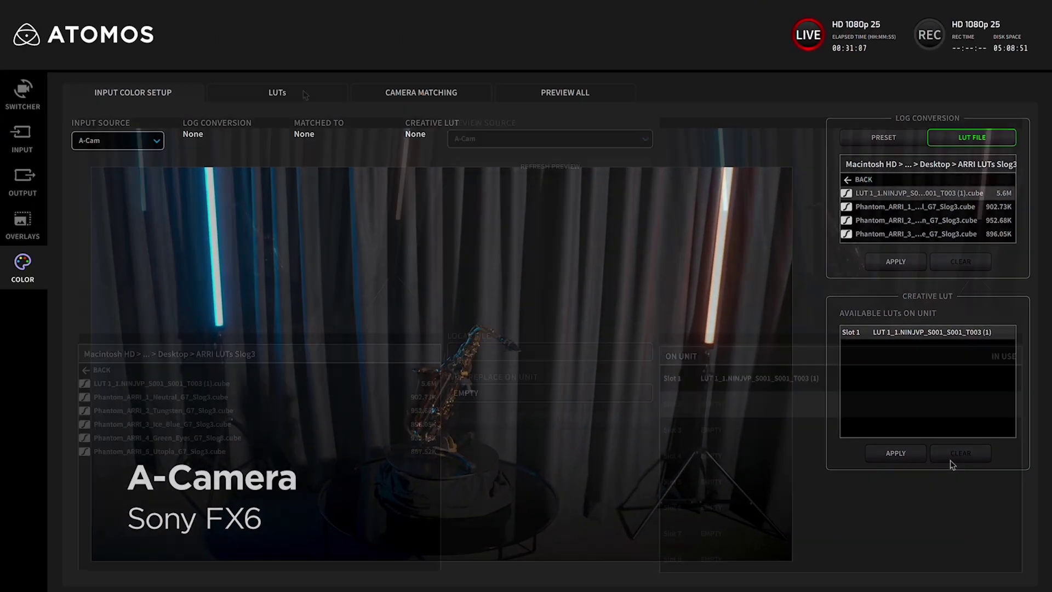
click(304, 94)
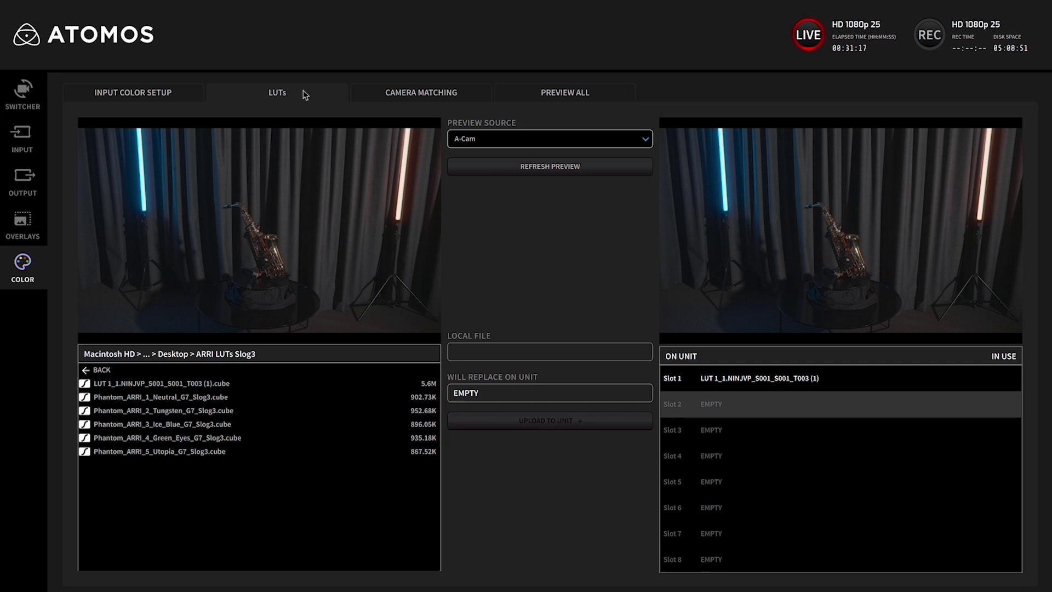
Step: Load the LUT 1_1.NINJVP file for preview and refresh the before/after previews on B-Cam
click(235, 385)
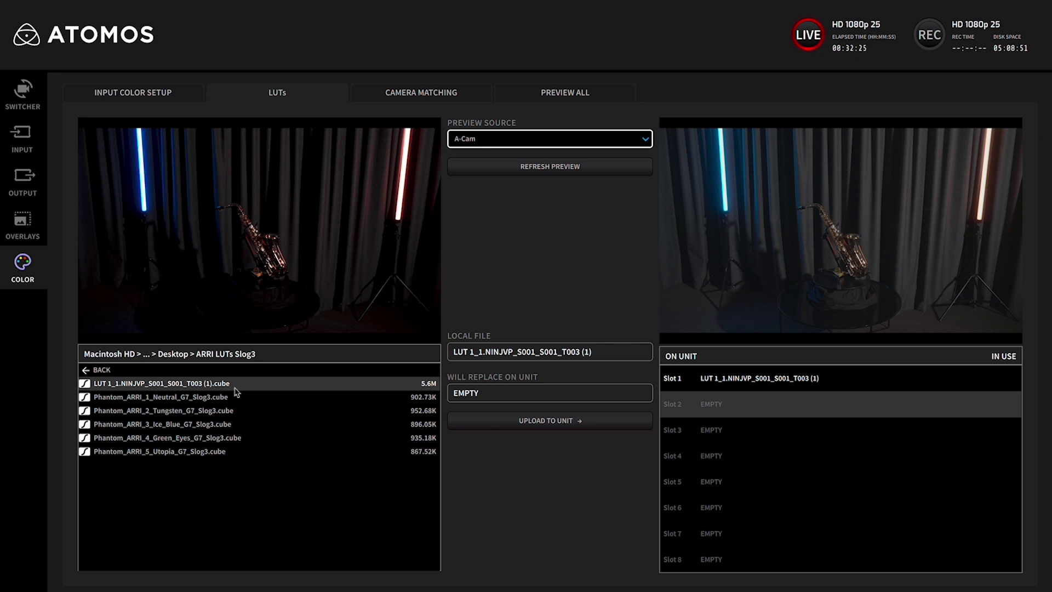
click(572, 140)
click(536, 175)
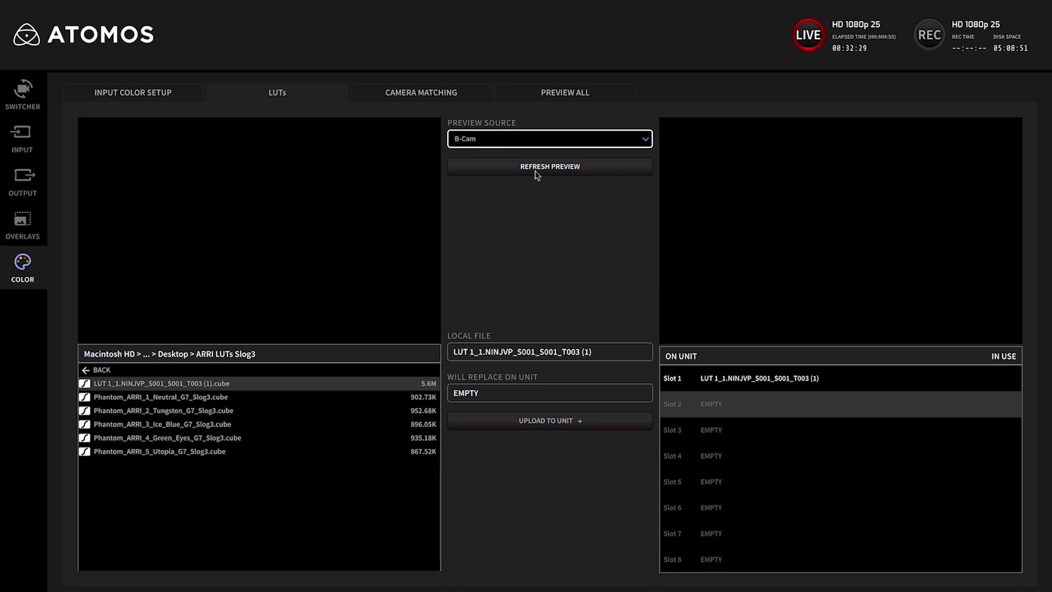
click(536, 173)
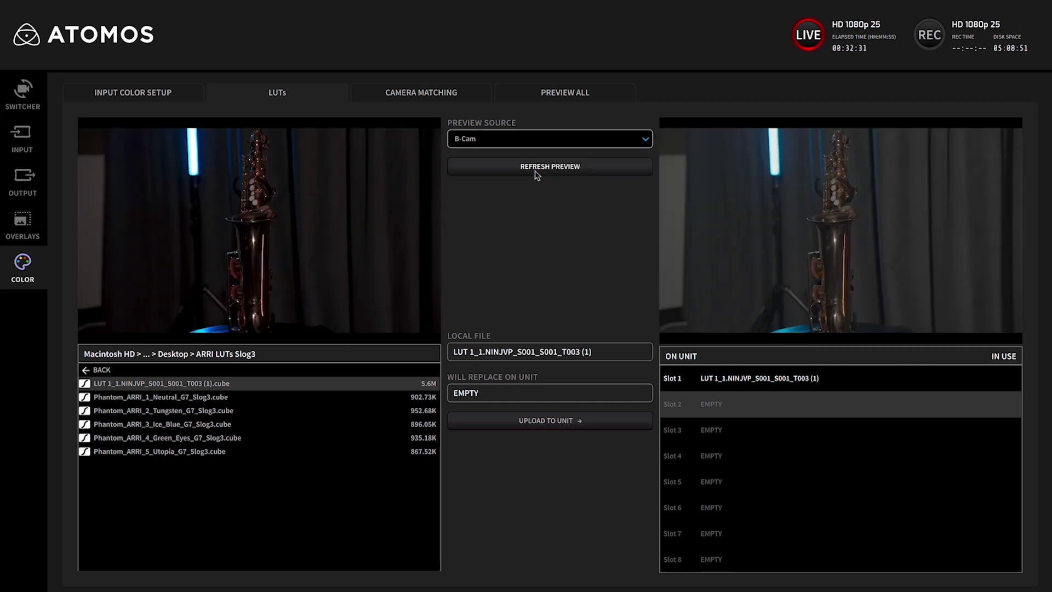
click(537, 173)
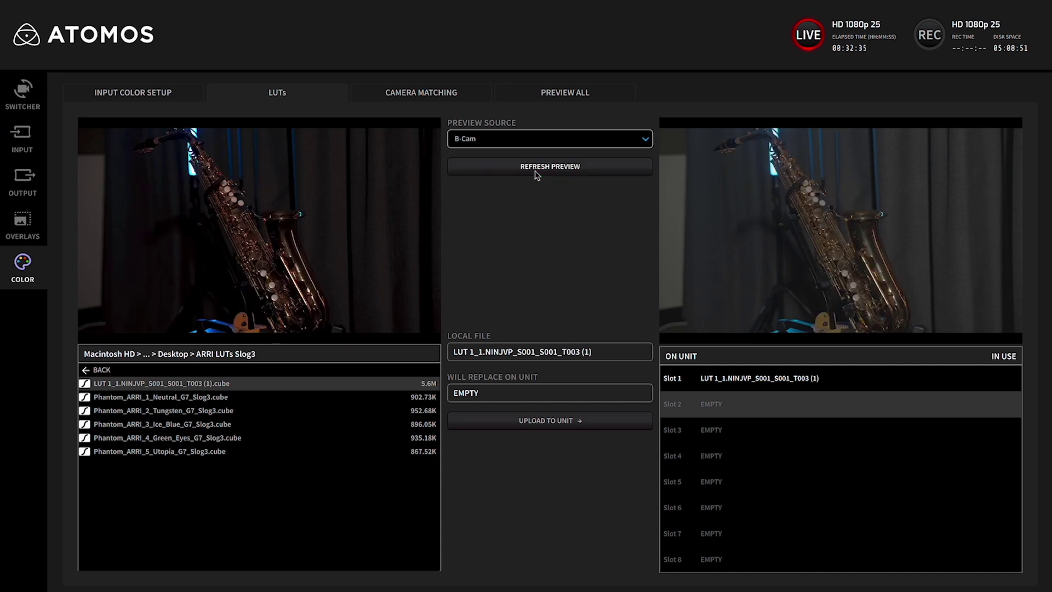
click(536, 173)
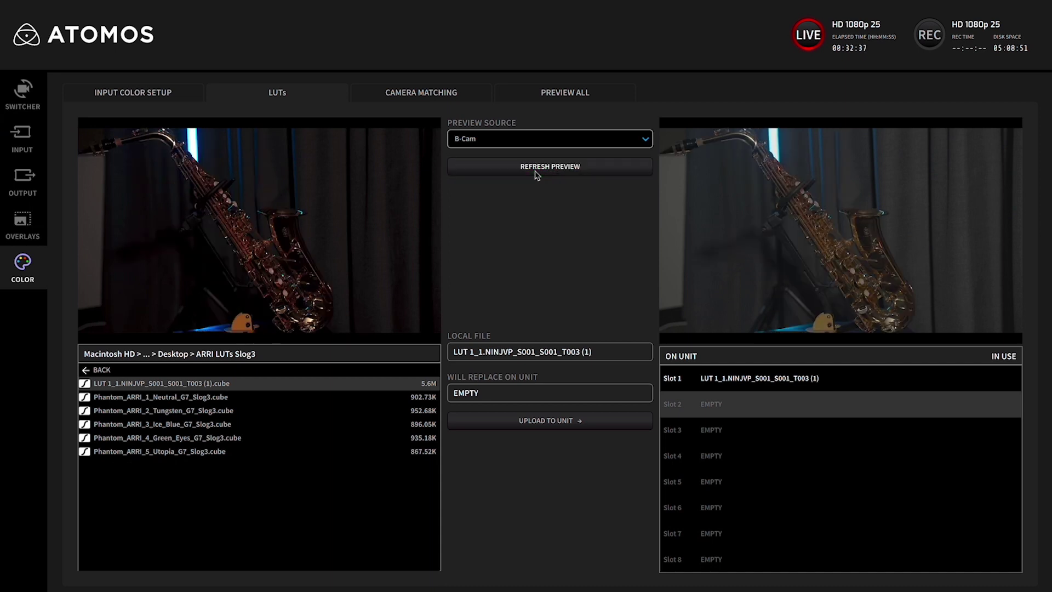
Step: Upload the Phantom_ARRI_2_Tungsten_G7_Slog3 LUT into the empty Slot 2 on the unit
click(708, 383)
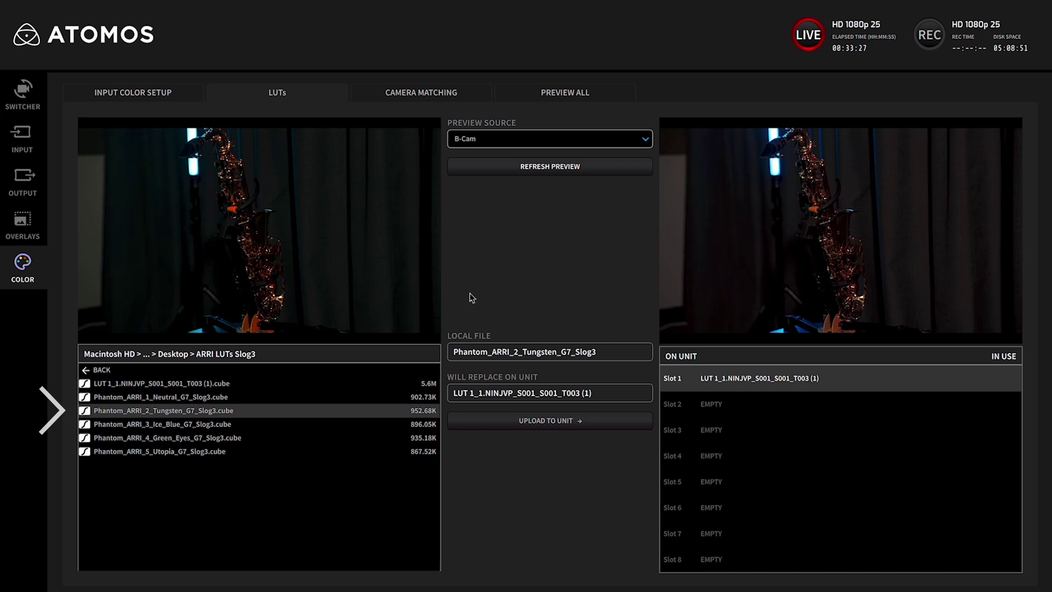
click(710, 410)
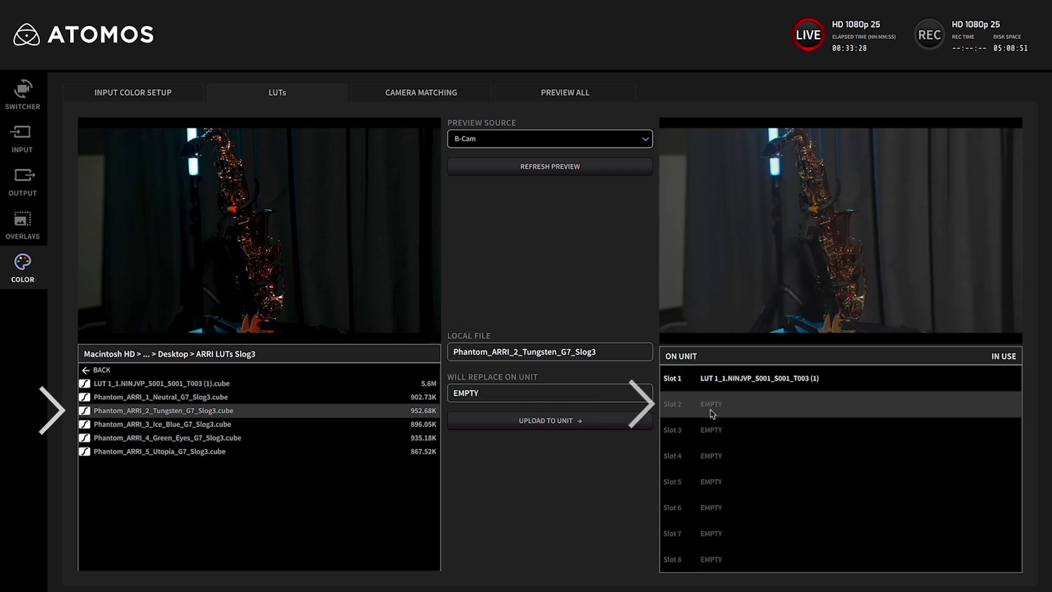
click(617, 424)
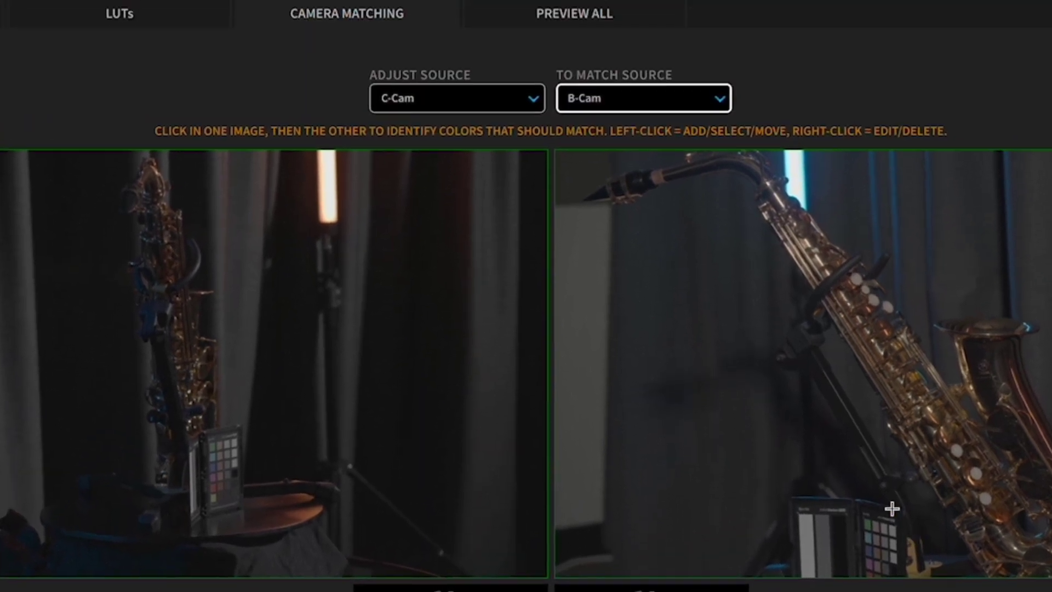
Step: Make B-Cam the adjust source, discard unapplied C-Cam changes, and set C-Cam as the match target
click(512, 132)
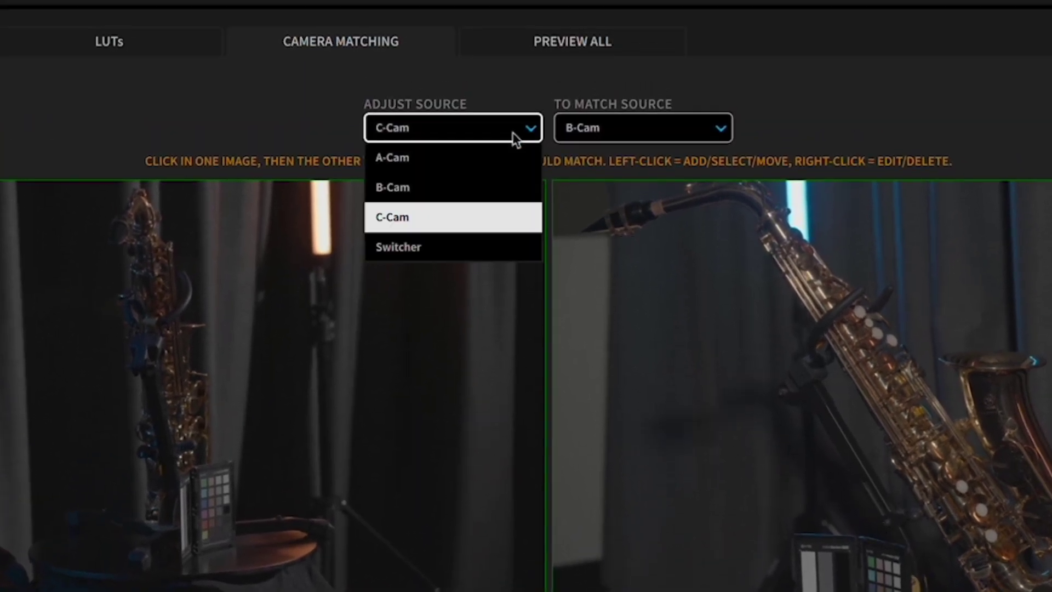
click(452, 180)
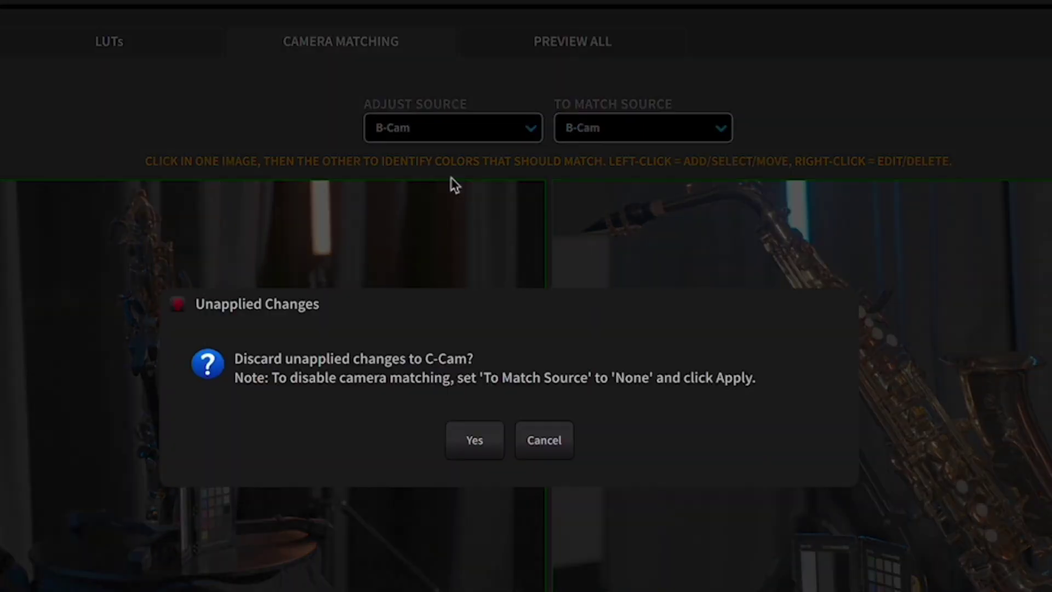
click(476, 440)
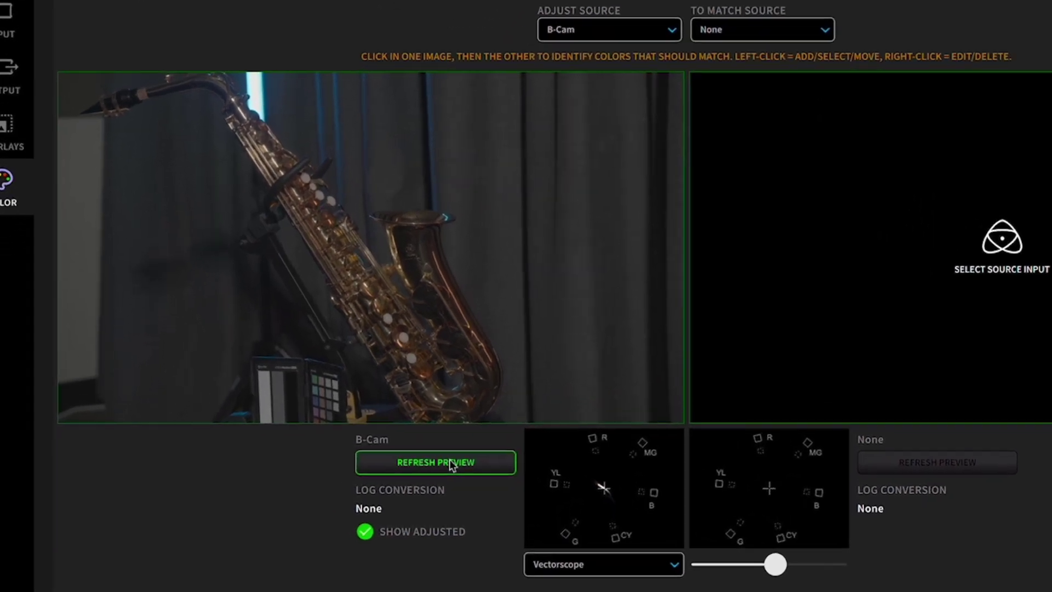
click(449, 462)
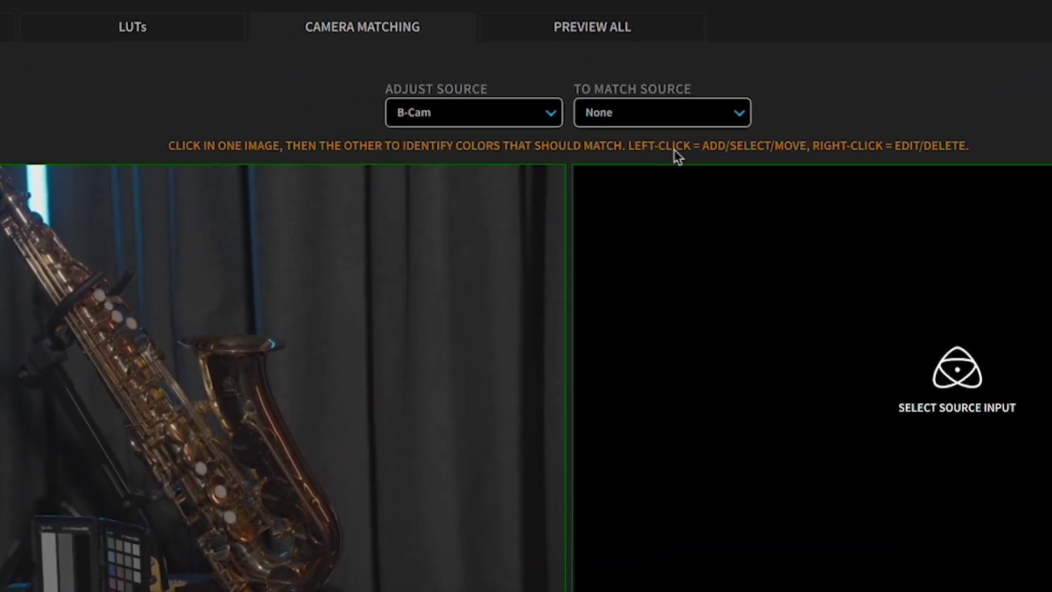
click(671, 118)
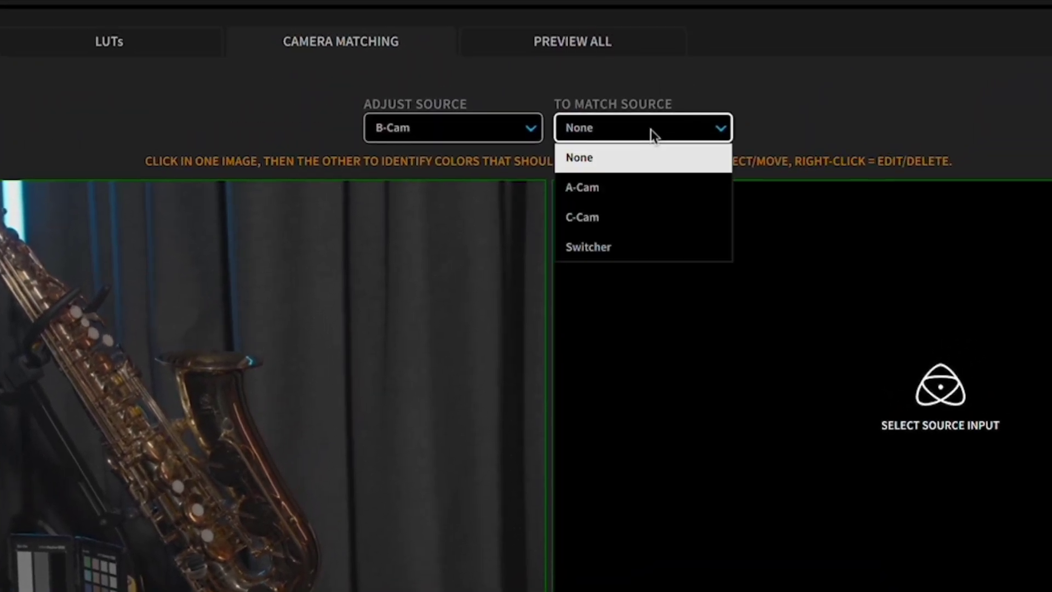
click(626, 226)
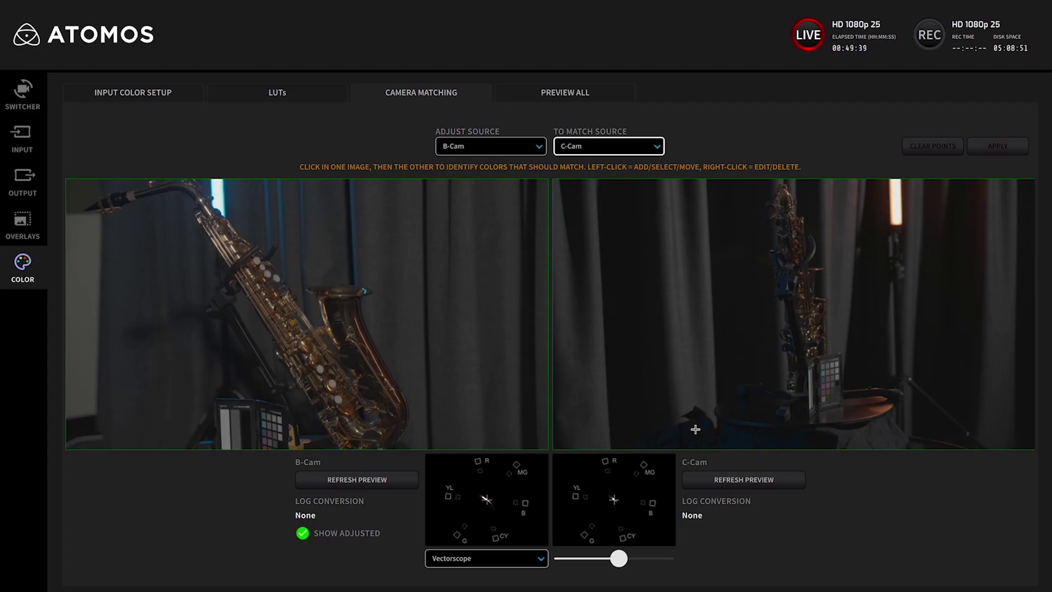
Step: Refresh the C-Cam preview and mark six paired colour points on the chart and saxophone
click(728, 483)
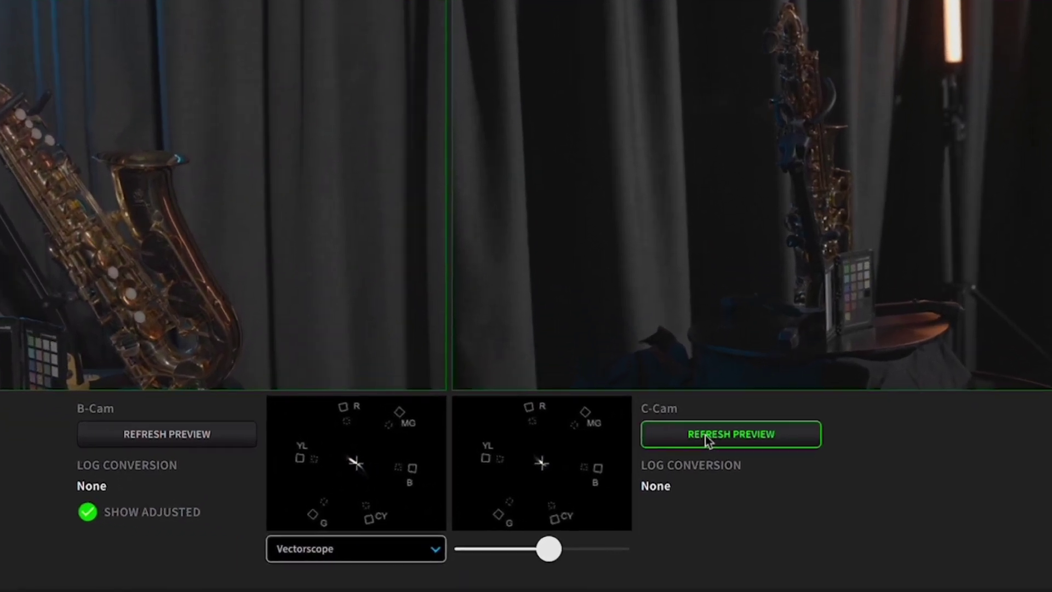
click(727, 482)
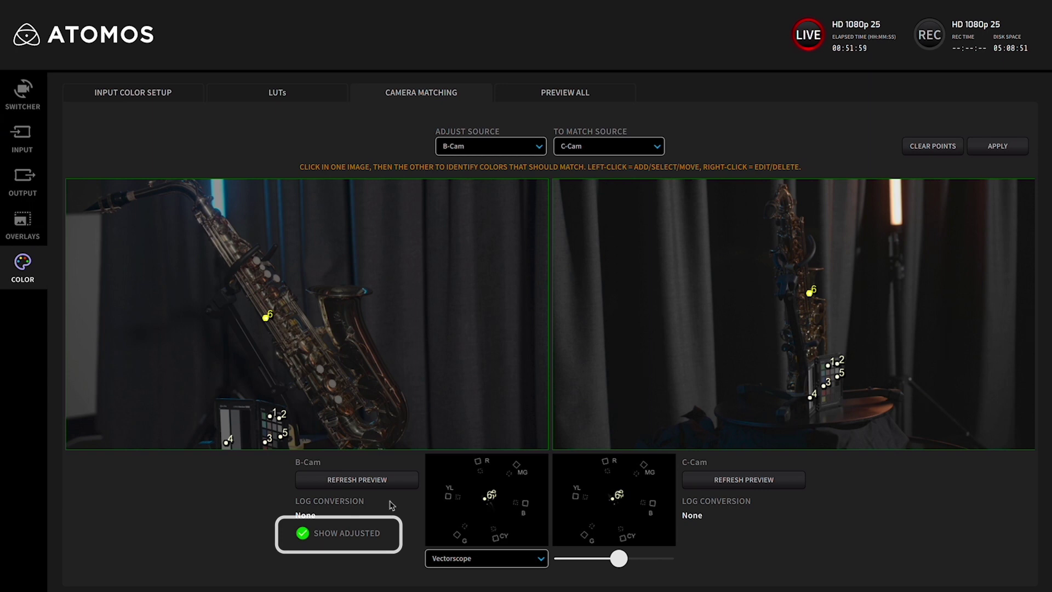
Step: Toggle Show Adjusted to compare B-Cam with and without the colour adjustment
click(306, 534)
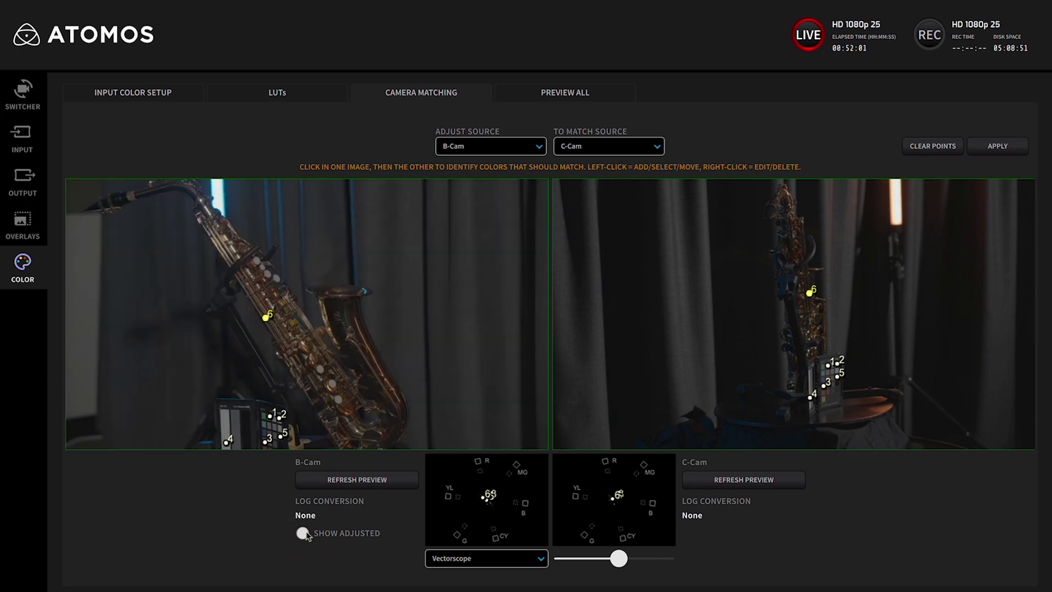
click(302, 533)
click(302, 533)
click(303, 533)
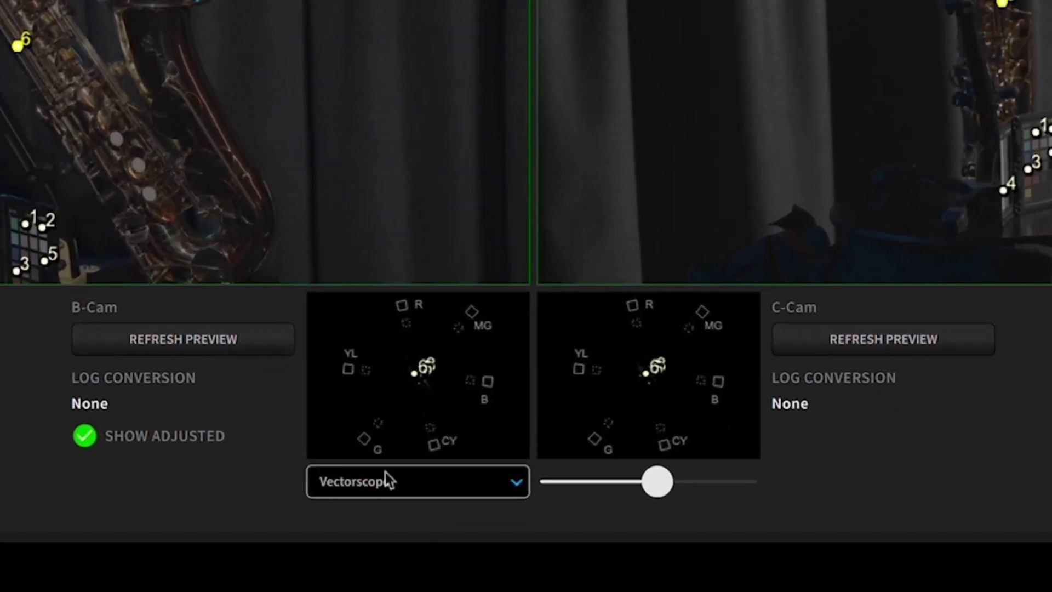
Step: Check the Parade and histogram scopes, return to vectorscopes, and apply the C-Cam match to B-Cam
click(386, 480)
click(388, 399)
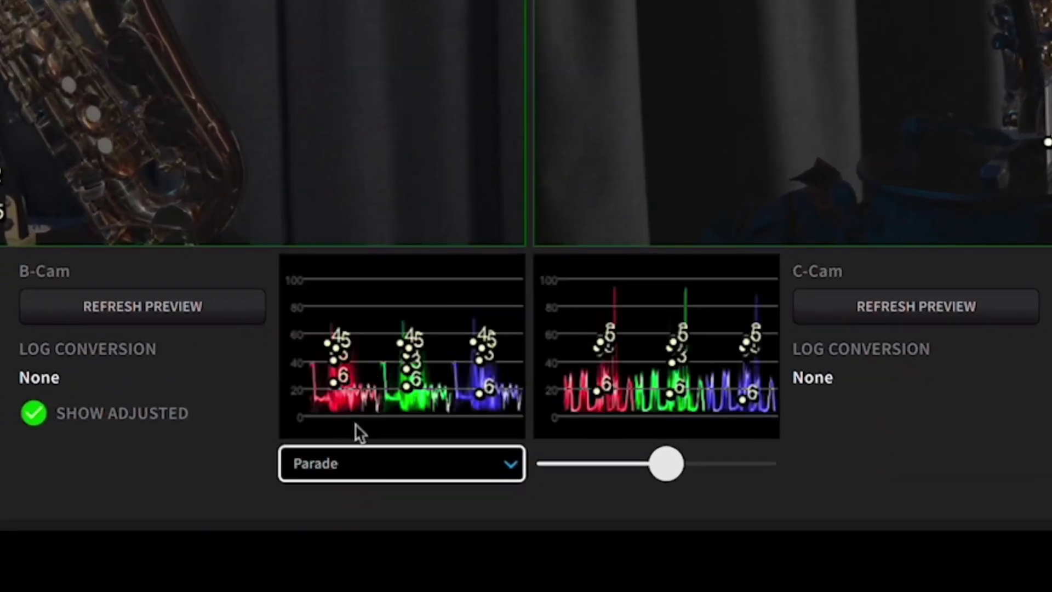
mouse_move(654, 468)
mouse_down()
mouse_move(678, 463)
mouse_move(597, 468)
mouse_move(670, 466)
mouse_up()
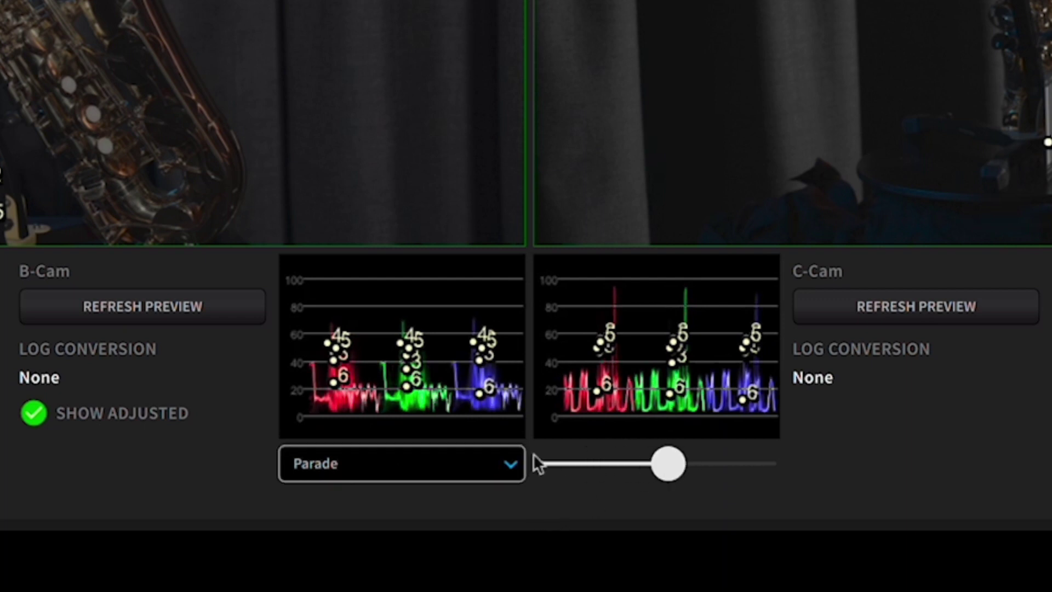
click(485, 460)
click(460, 425)
click(372, 321)
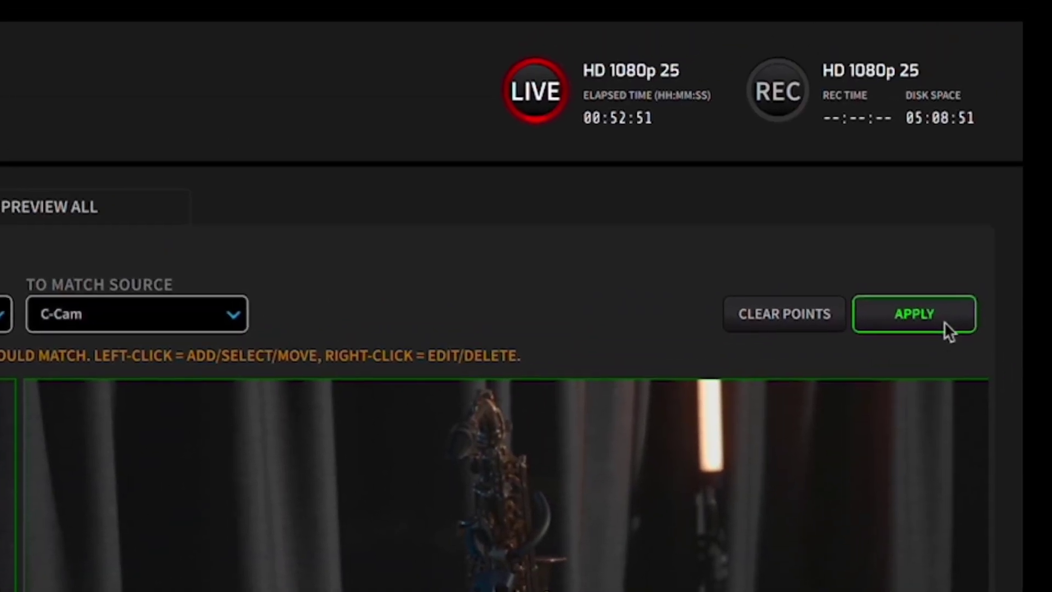
click(1038, 144)
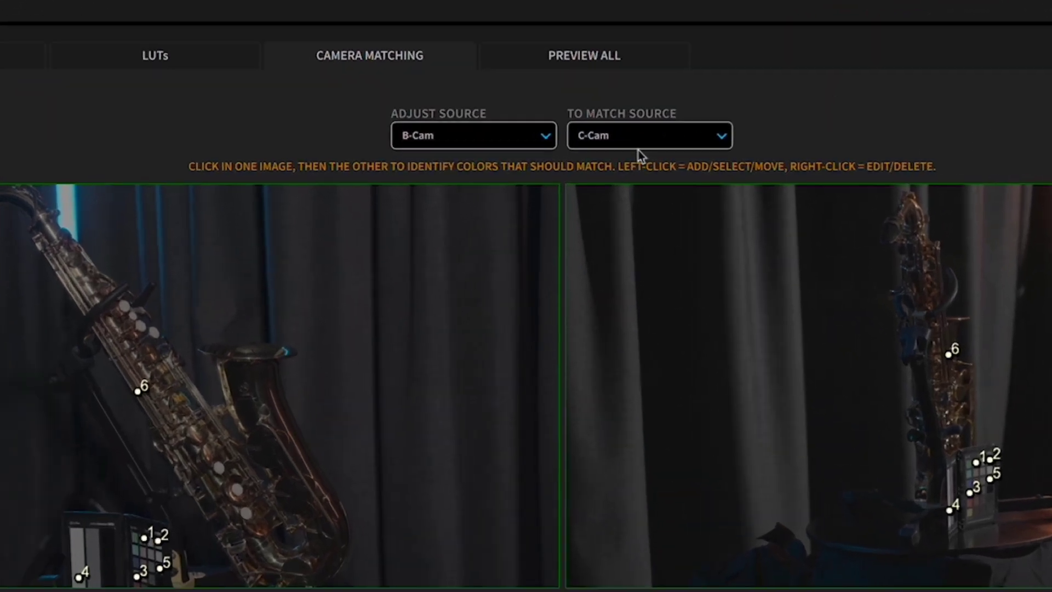
Step: Set B-Cam's To Match Source to None, confirm the source change, and apply it
click(605, 147)
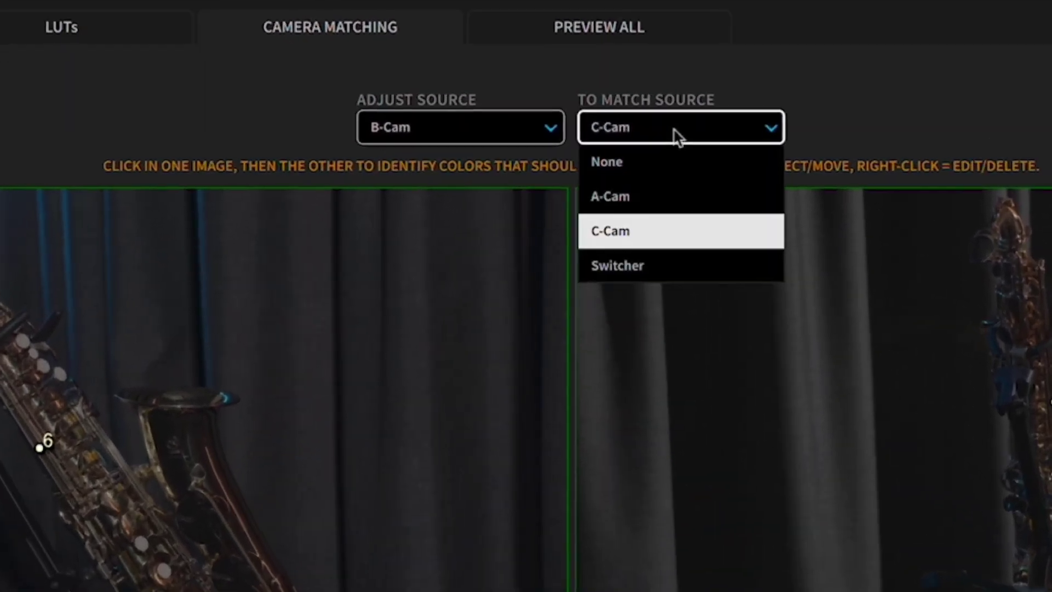
click(649, 167)
click(485, 496)
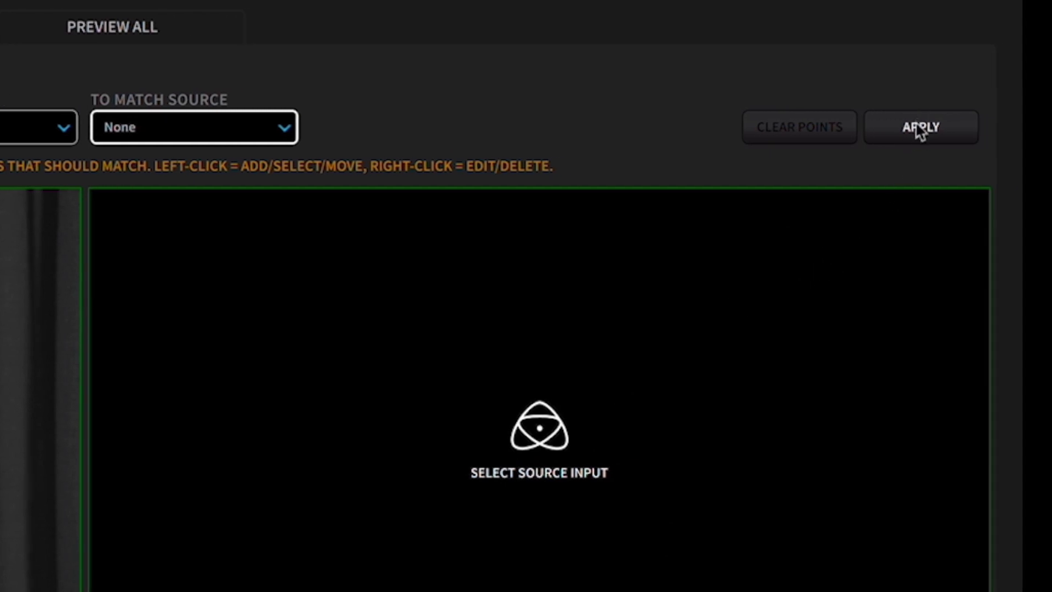
click(920, 130)
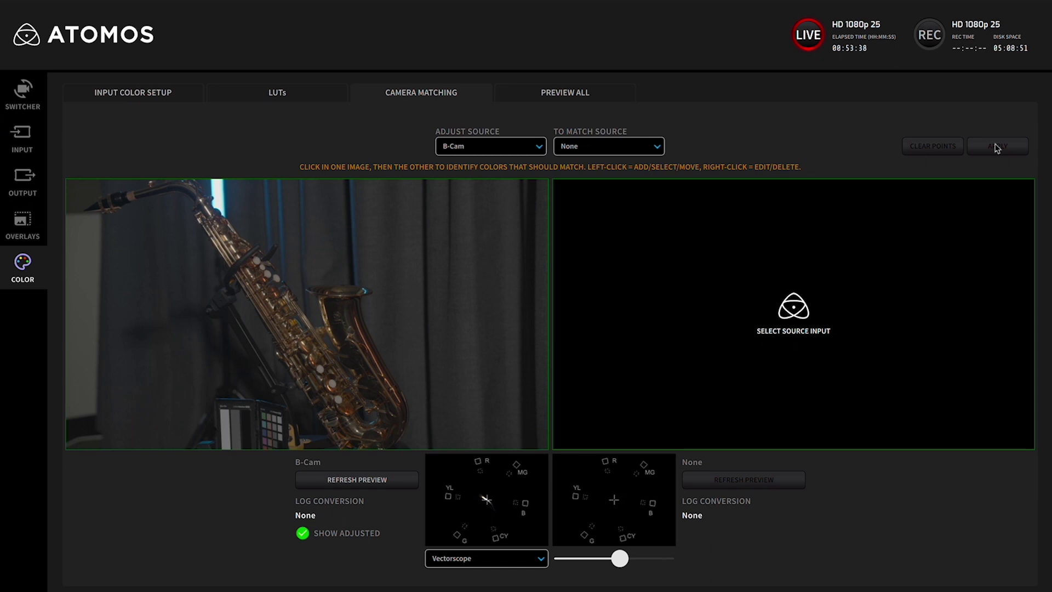
Step: Set A-Cam as B-Cam's match source and cancel the automatic AI adjustment
click(623, 145)
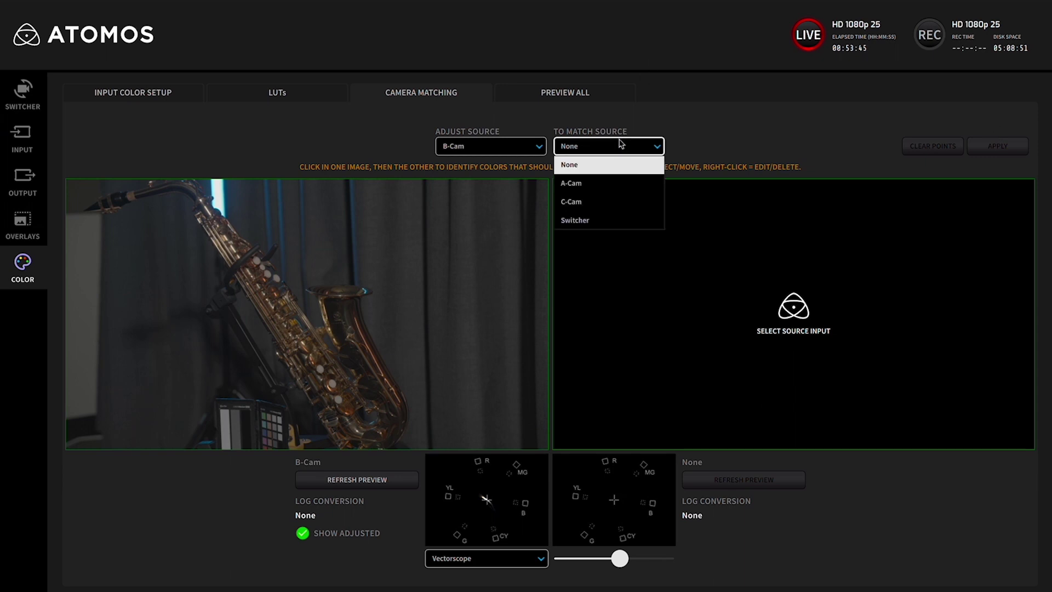
click(602, 192)
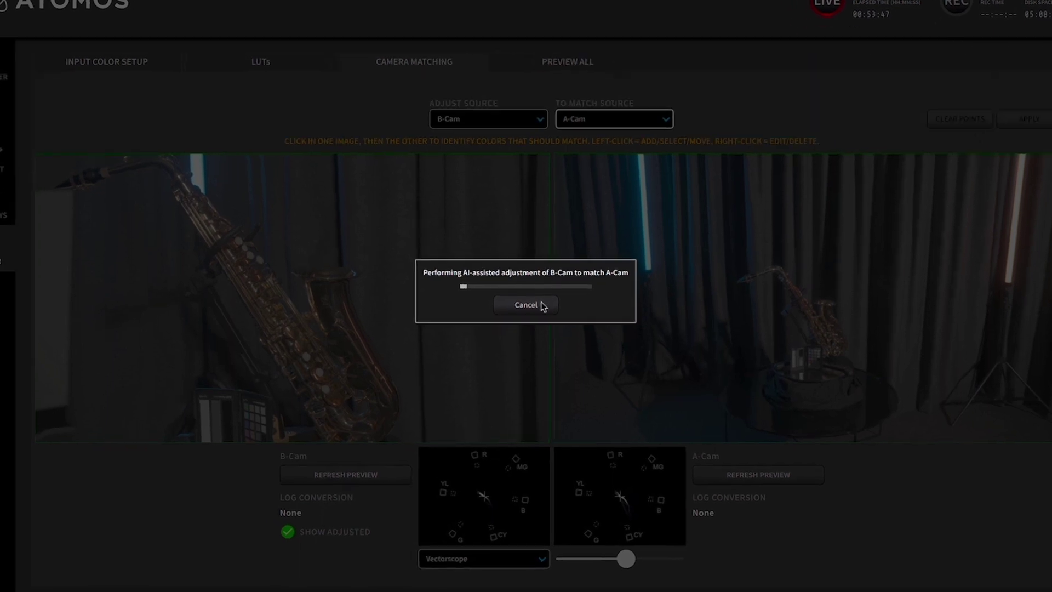
click(526, 305)
Step: Place colour points 1–3 on A-Cam's and B-Cam's charts, then delete an unwanted A-Cam point
click(808, 364)
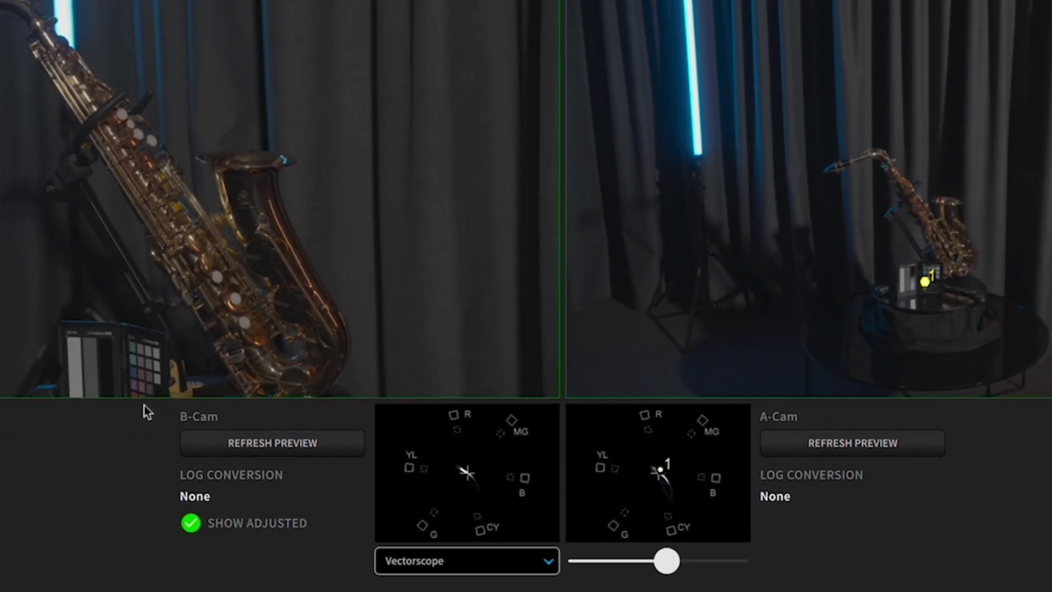
click(136, 381)
click(903, 284)
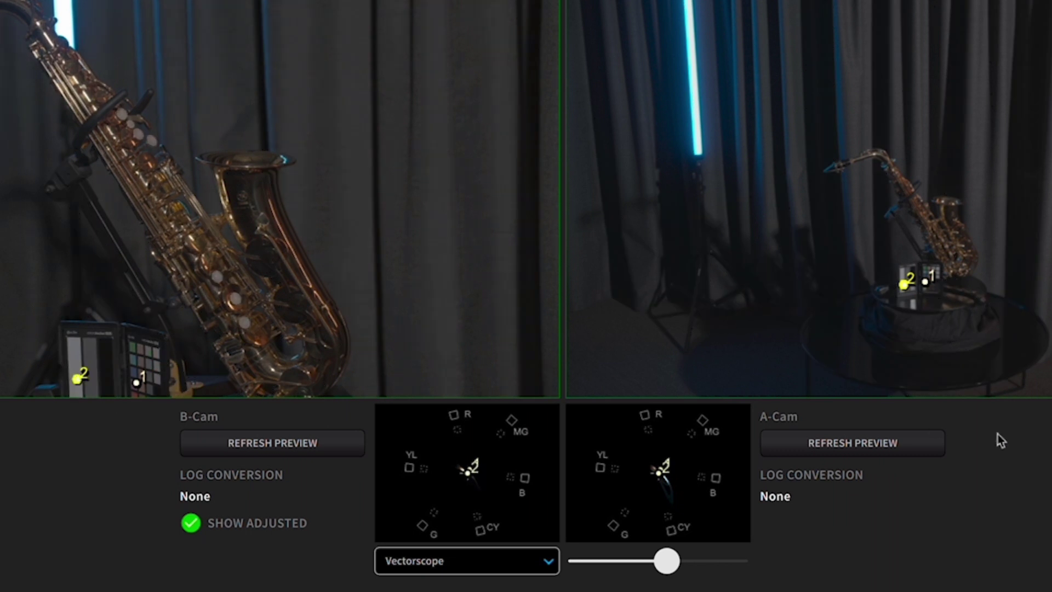
click(938, 267)
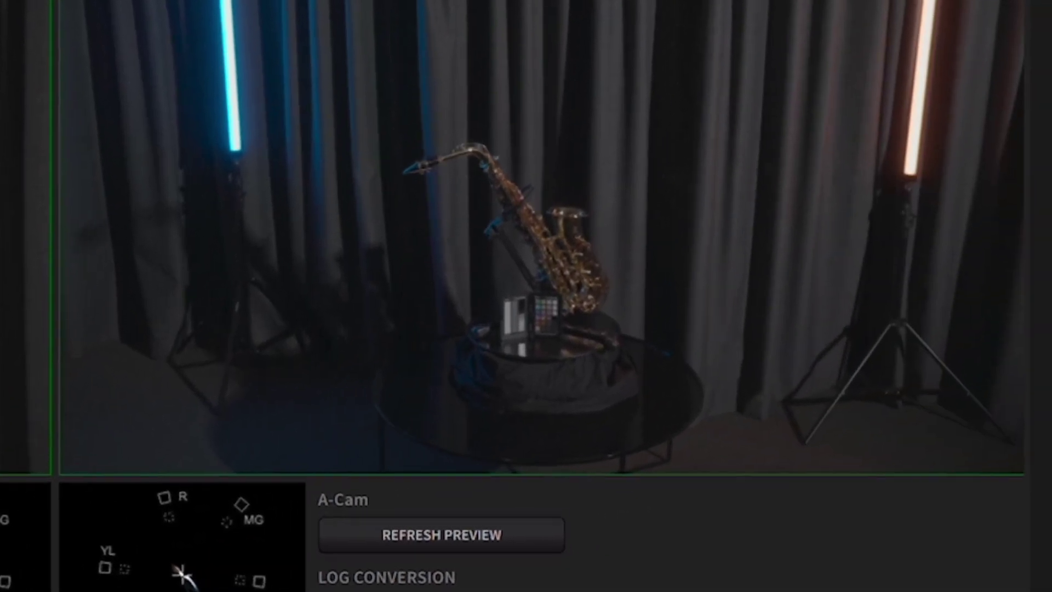
right_click(515, 318)
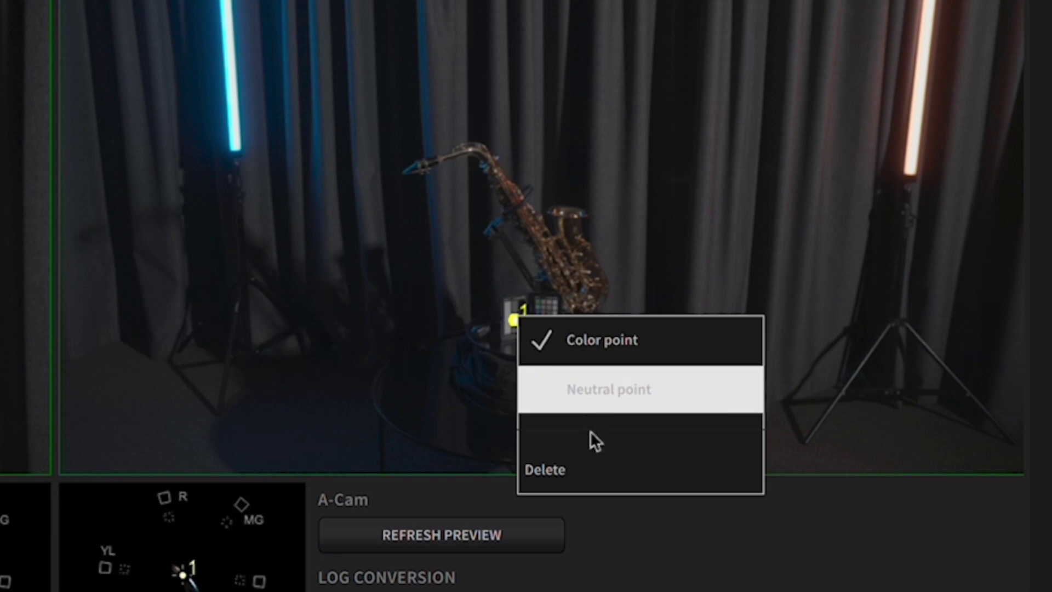
click(591, 458)
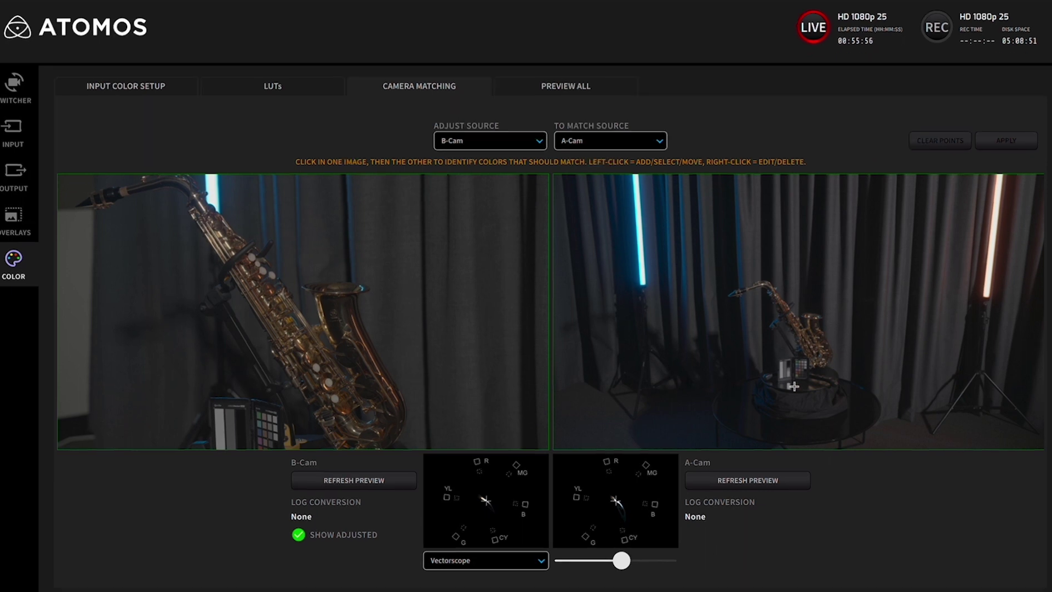
Step: Place matching colour points 2 and 3 on both A-Cam's and B-Cam's colour charts
click(792, 367)
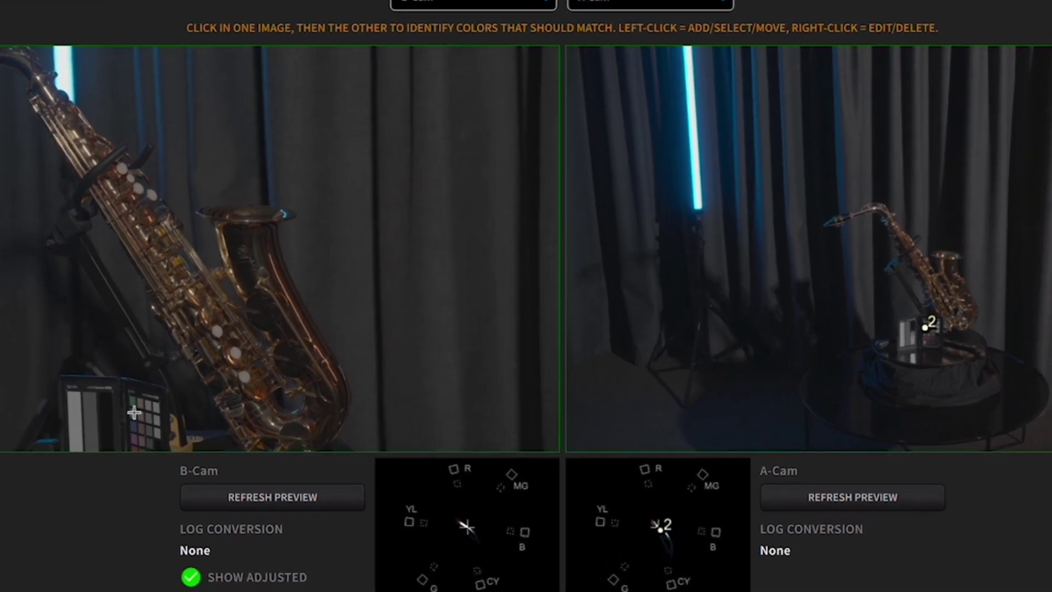
click(134, 412)
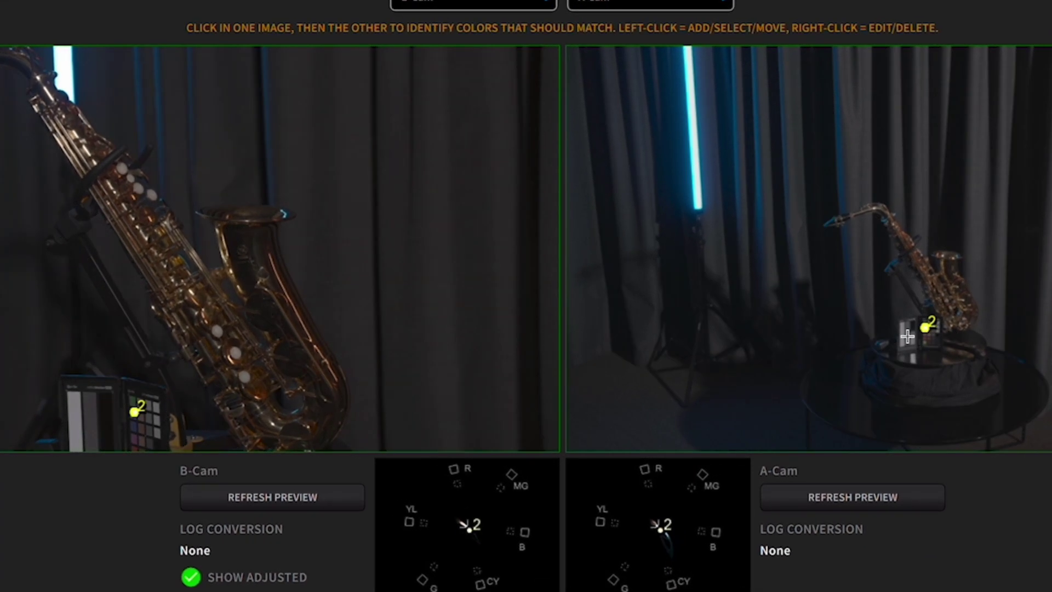
click(908, 335)
click(89, 428)
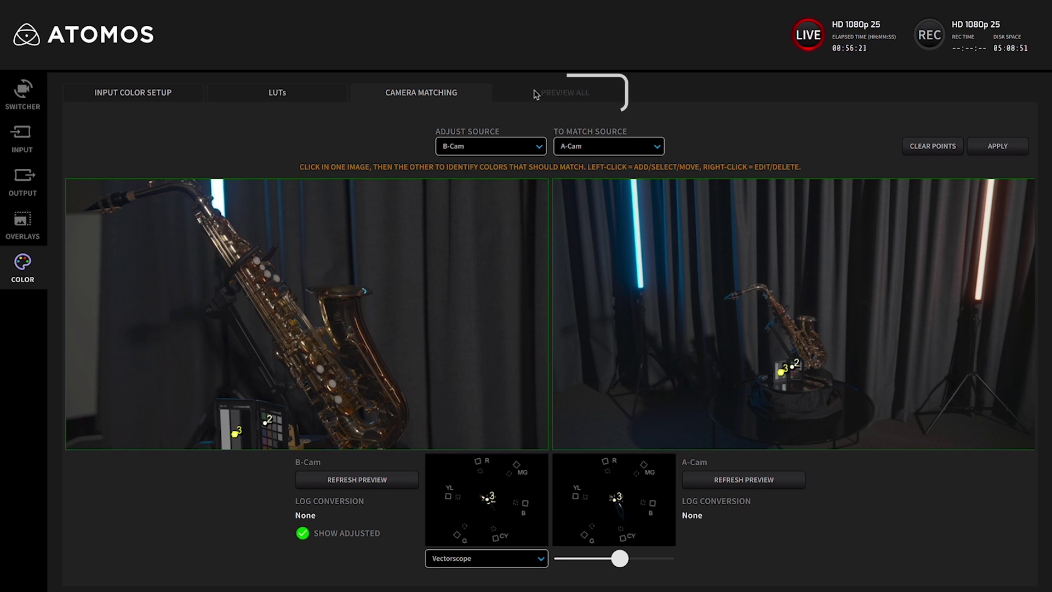
click(536, 94)
Step: Decline applying B-Cam's changes, then toggle camera matches off and on in the preview
click(483, 338)
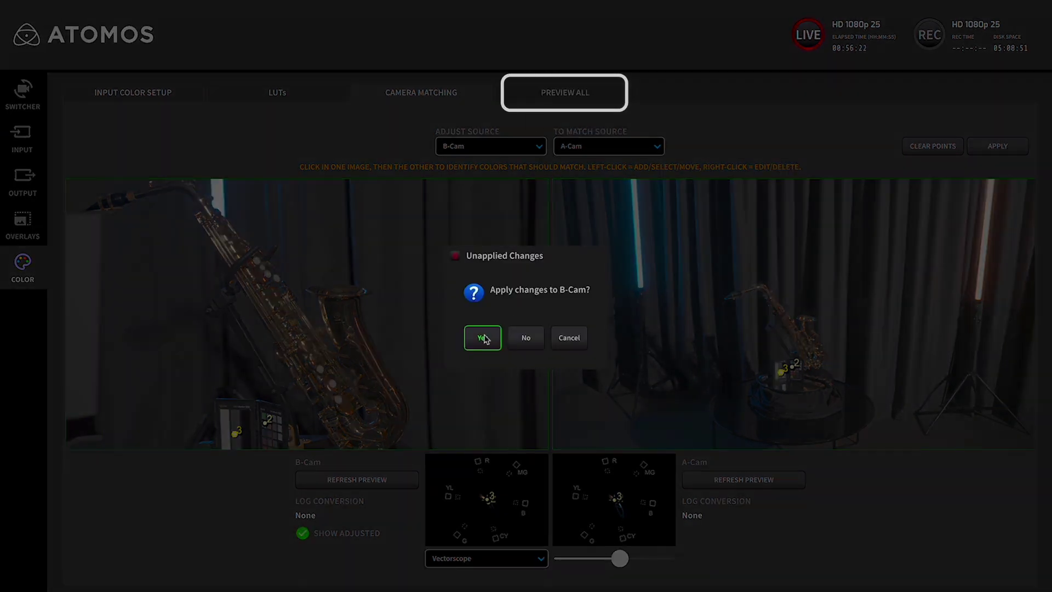
click(520, 341)
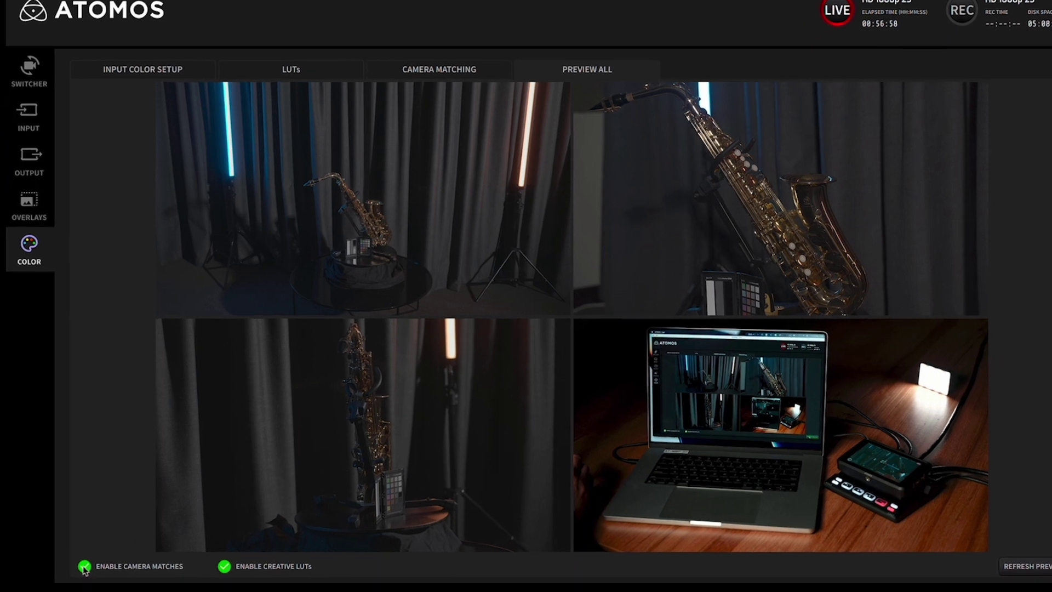
click(76, 575)
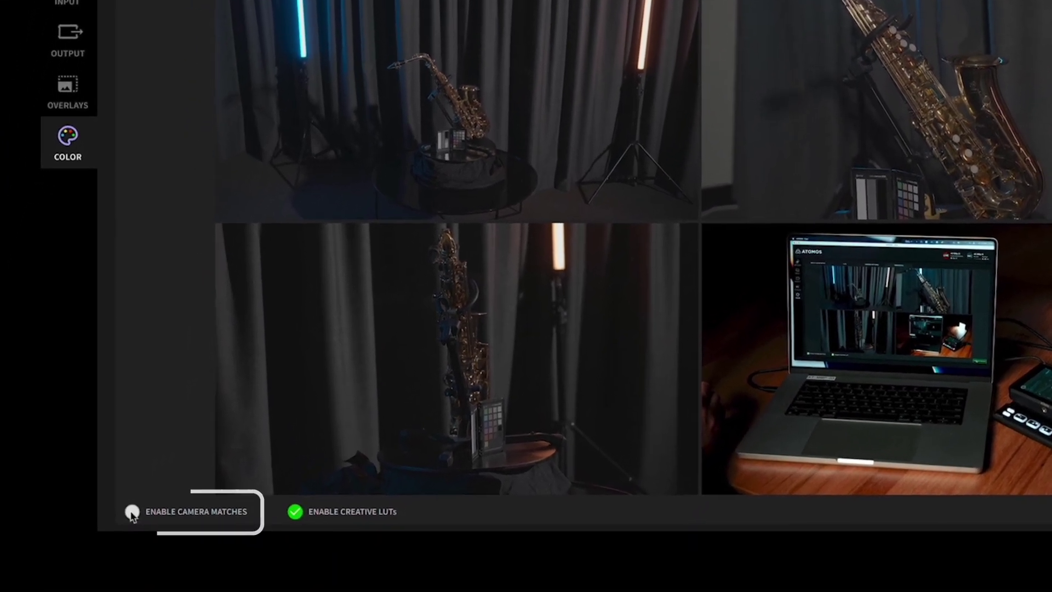
click(102, 545)
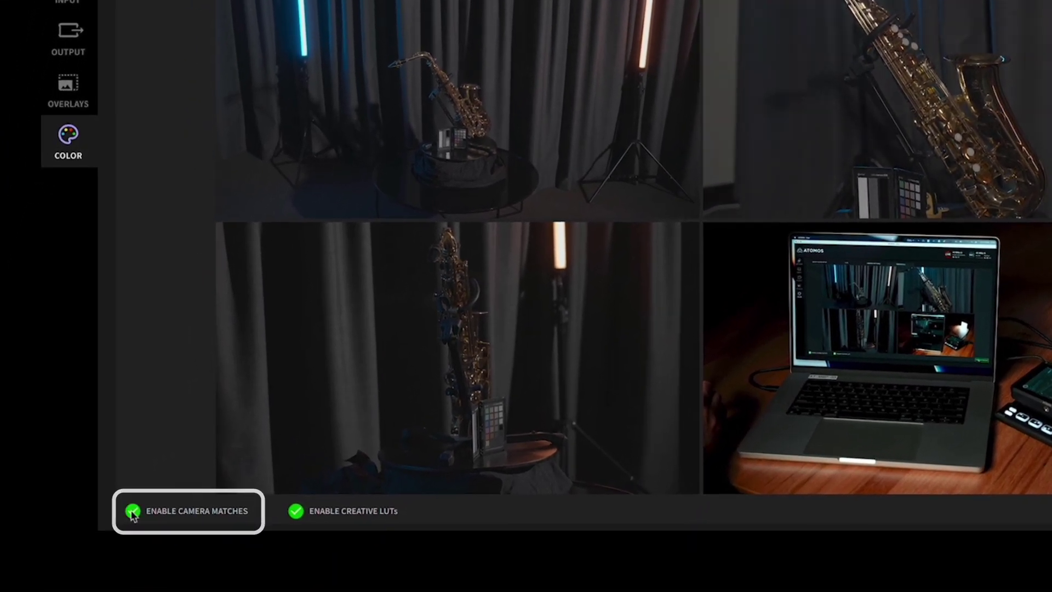
click(132, 511)
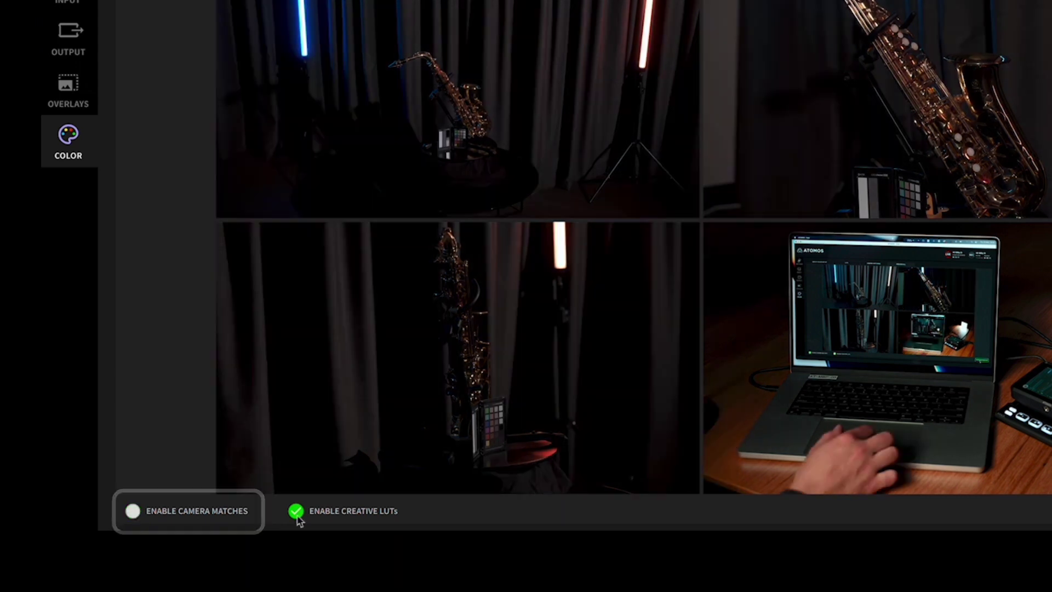
Step: Toggle creative LUTs off and on to compare, leaving them switched off
click(297, 515)
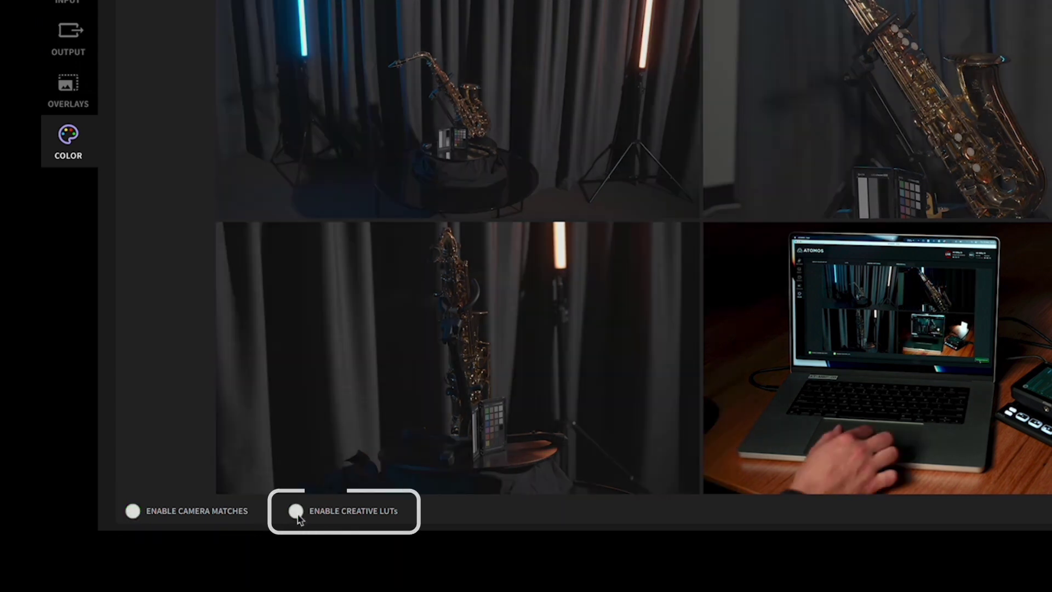
click(297, 515)
click(296, 513)
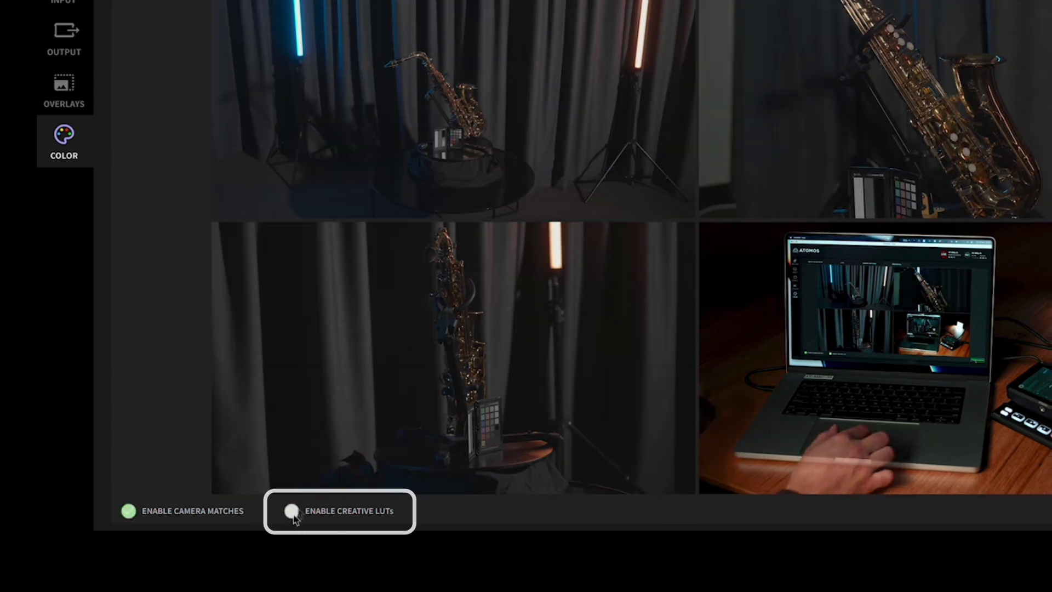